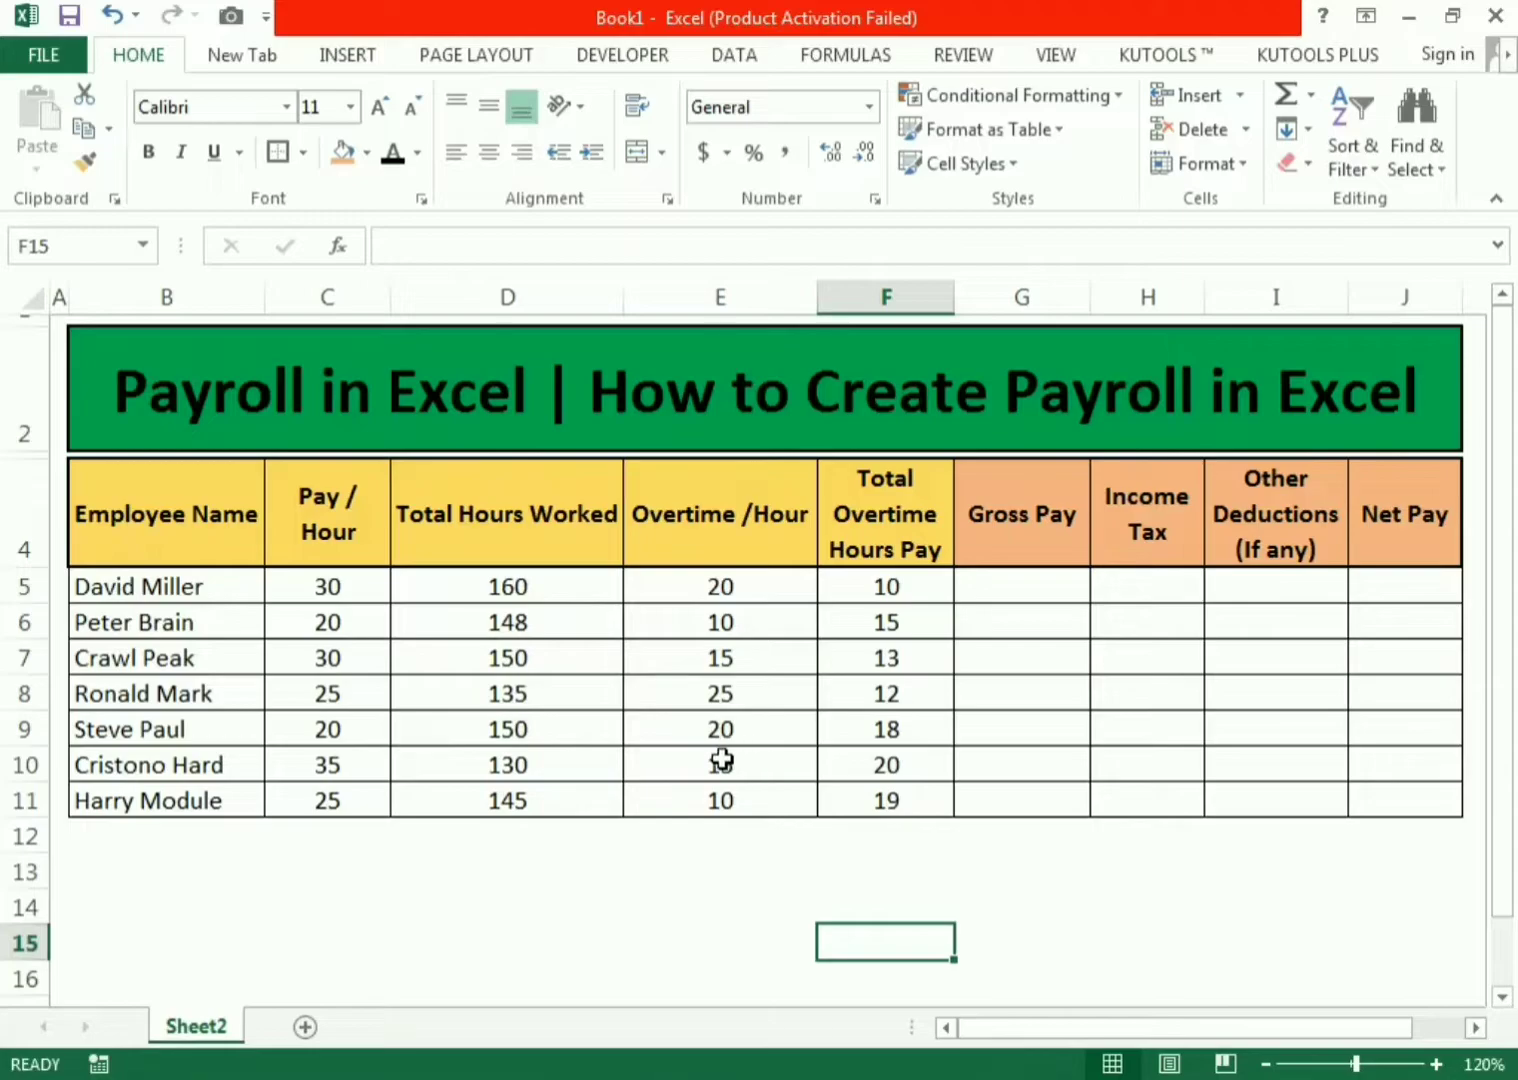
- Review the payroll table by highlighting each column, from employee names through Net Pay
left_click(148, 401)
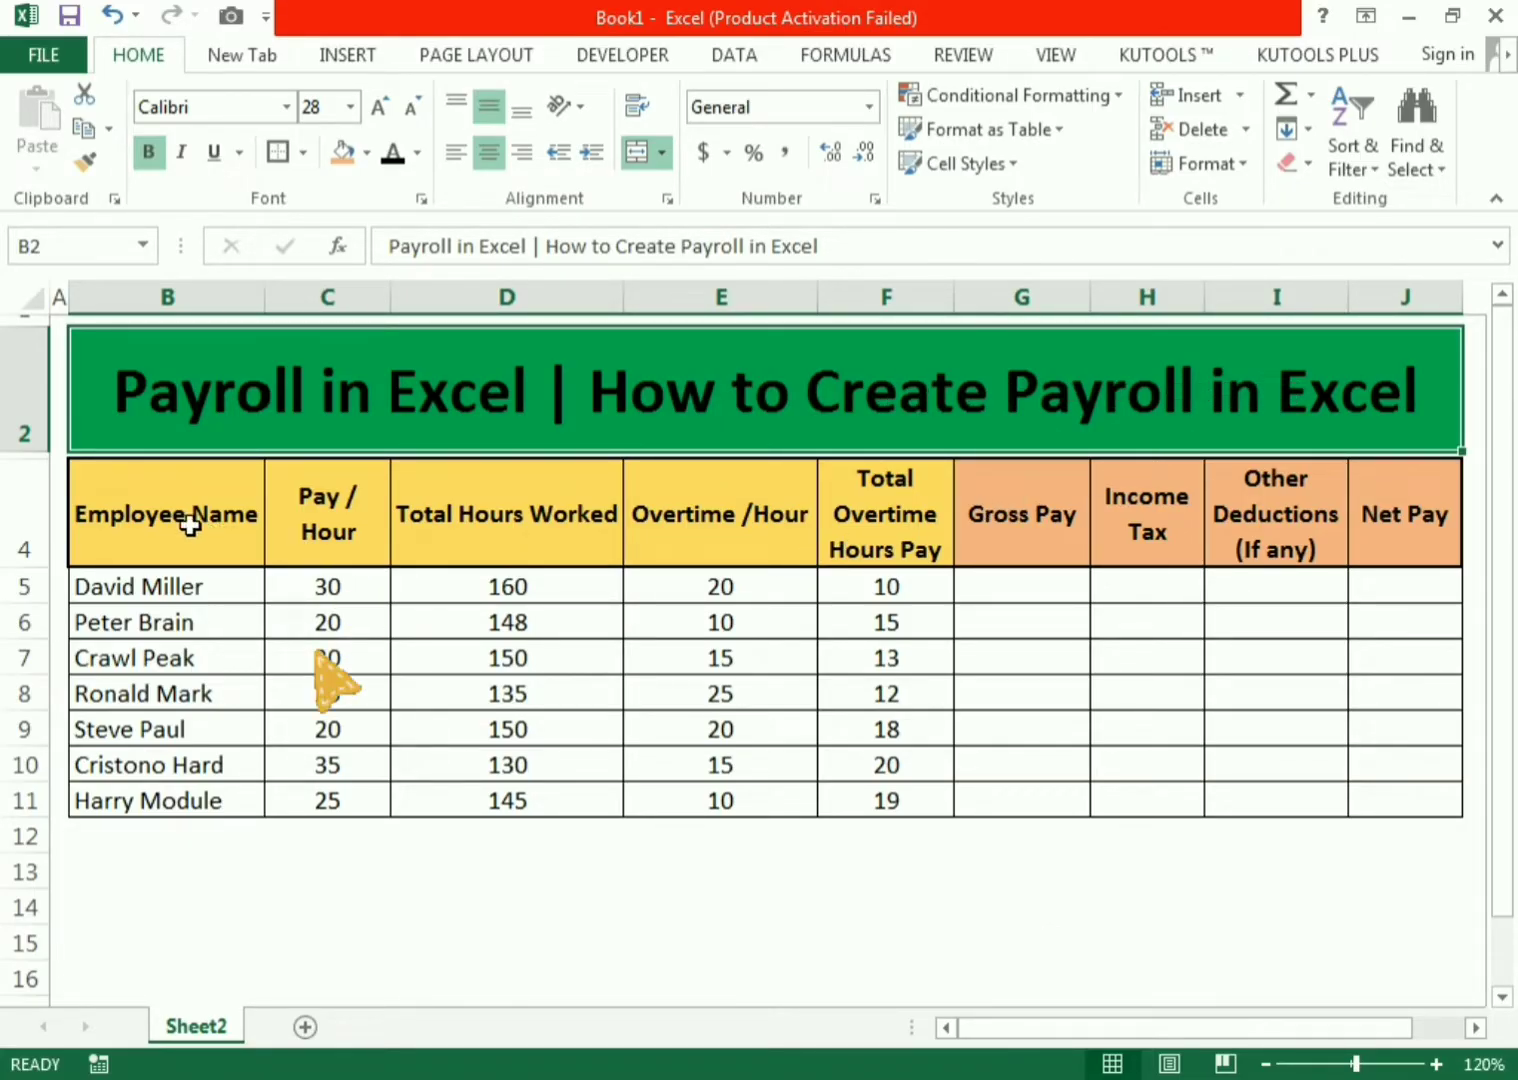
left_click_drag(190, 526, 862, 796)
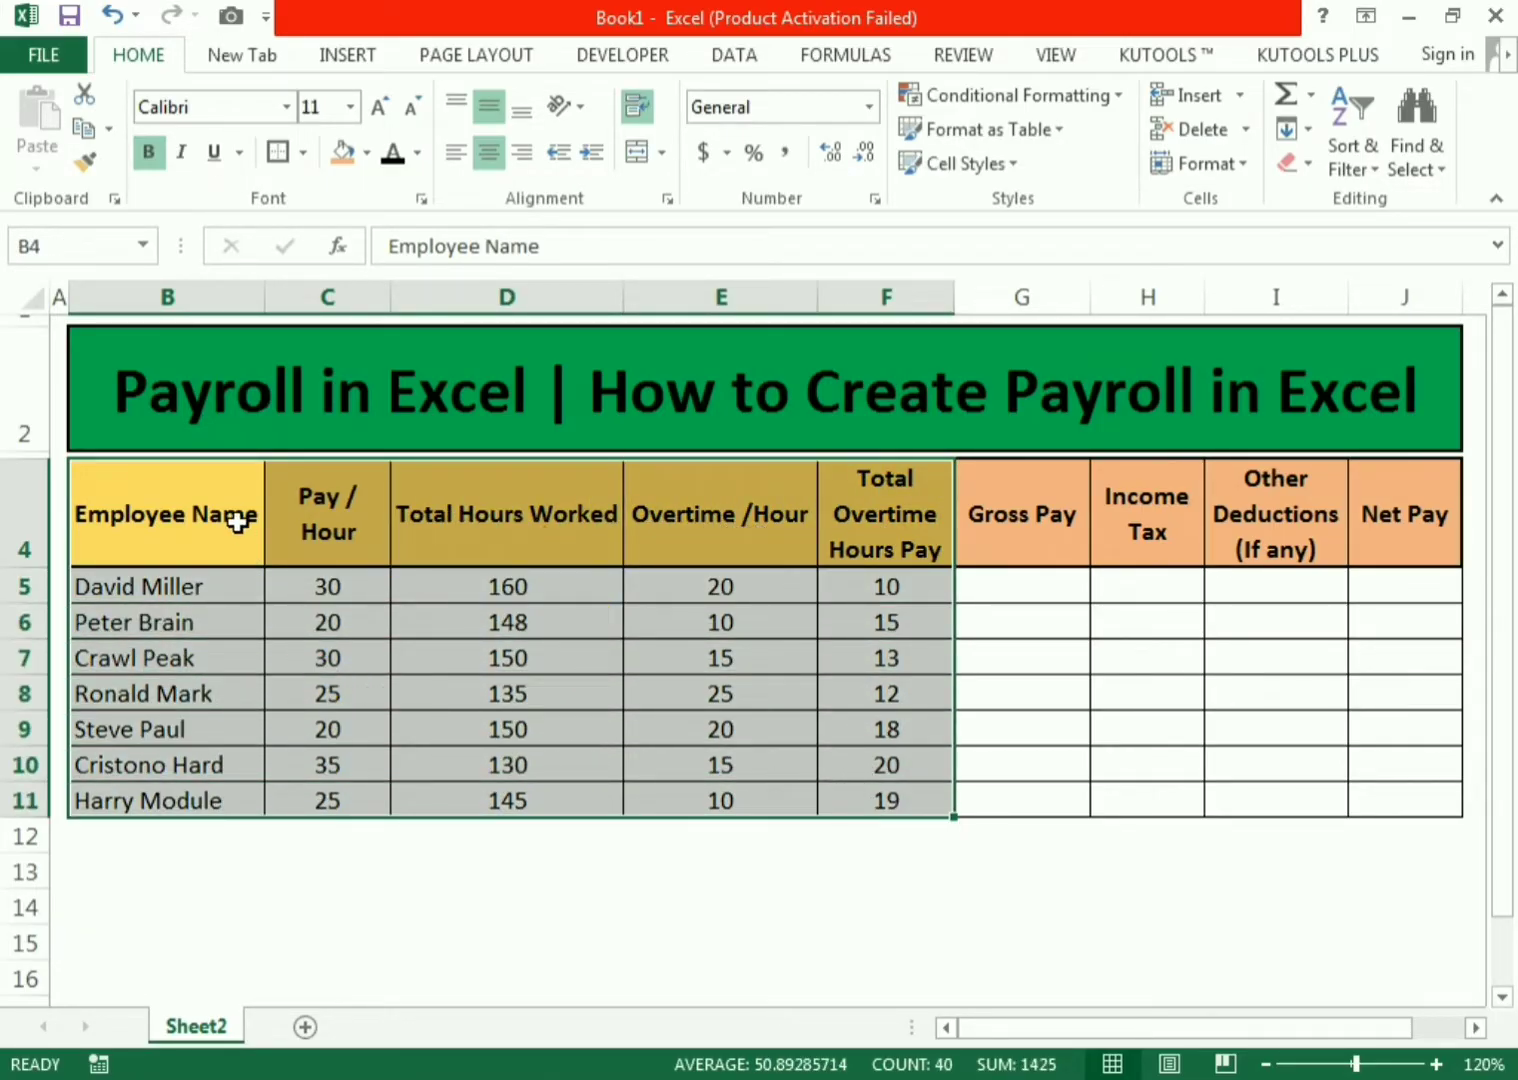
left_click_drag(237, 521, 213, 770)
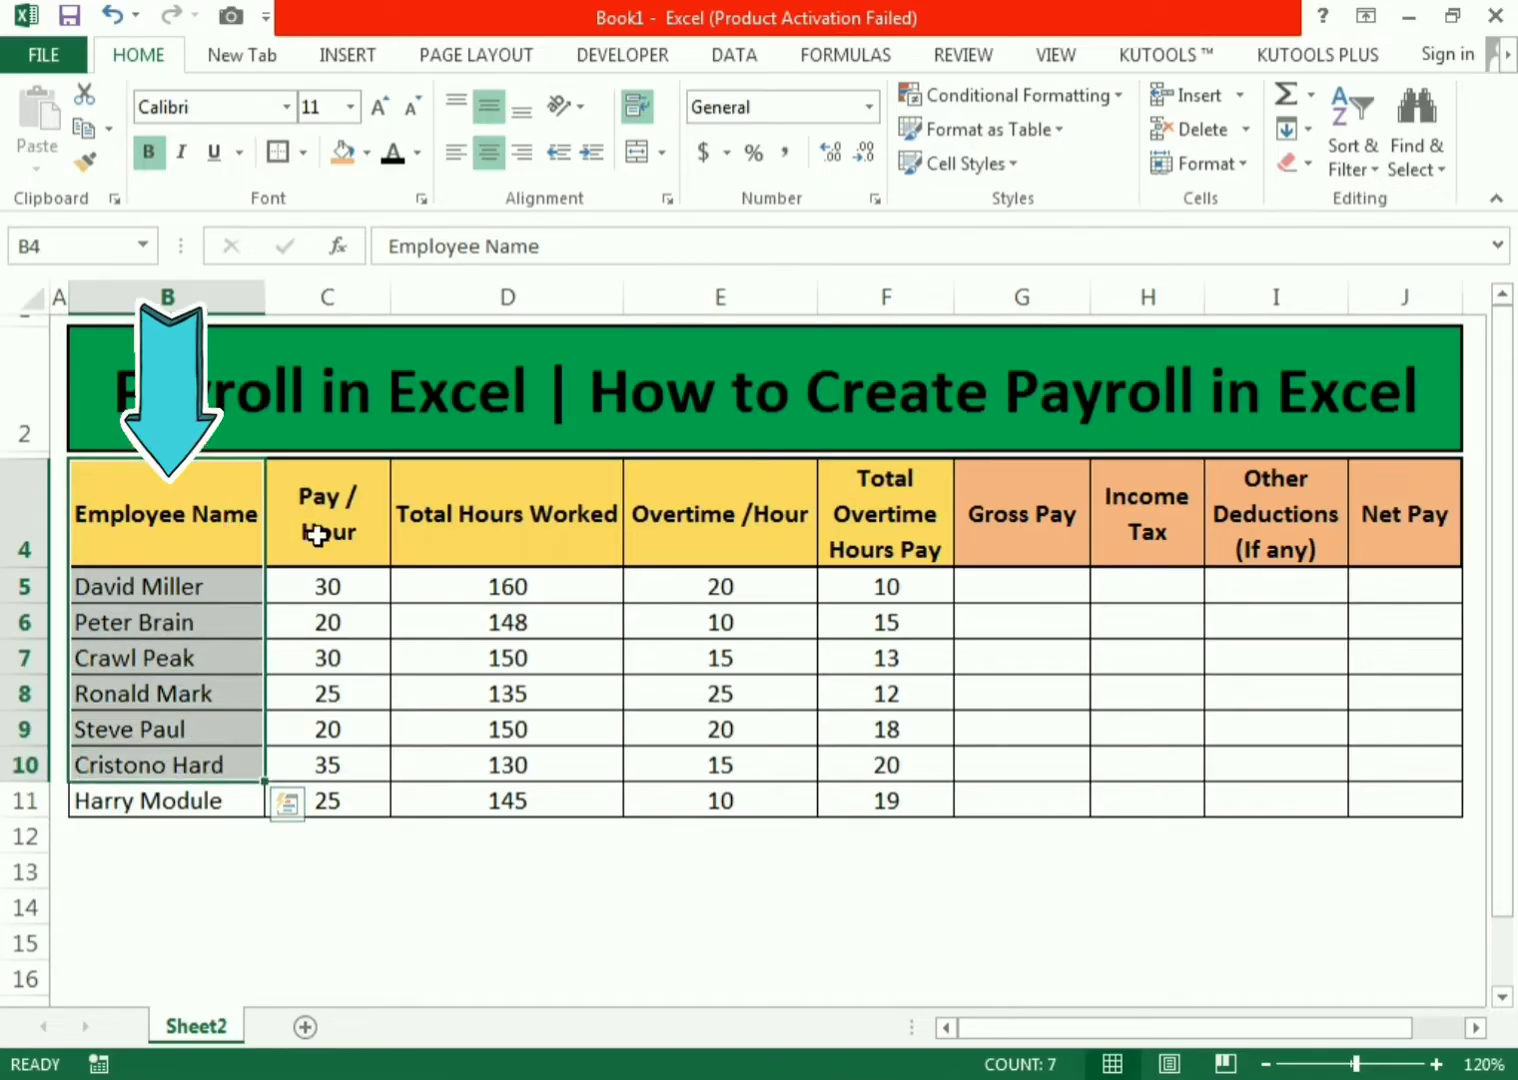
left_click_drag(316, 535, 318, 783)
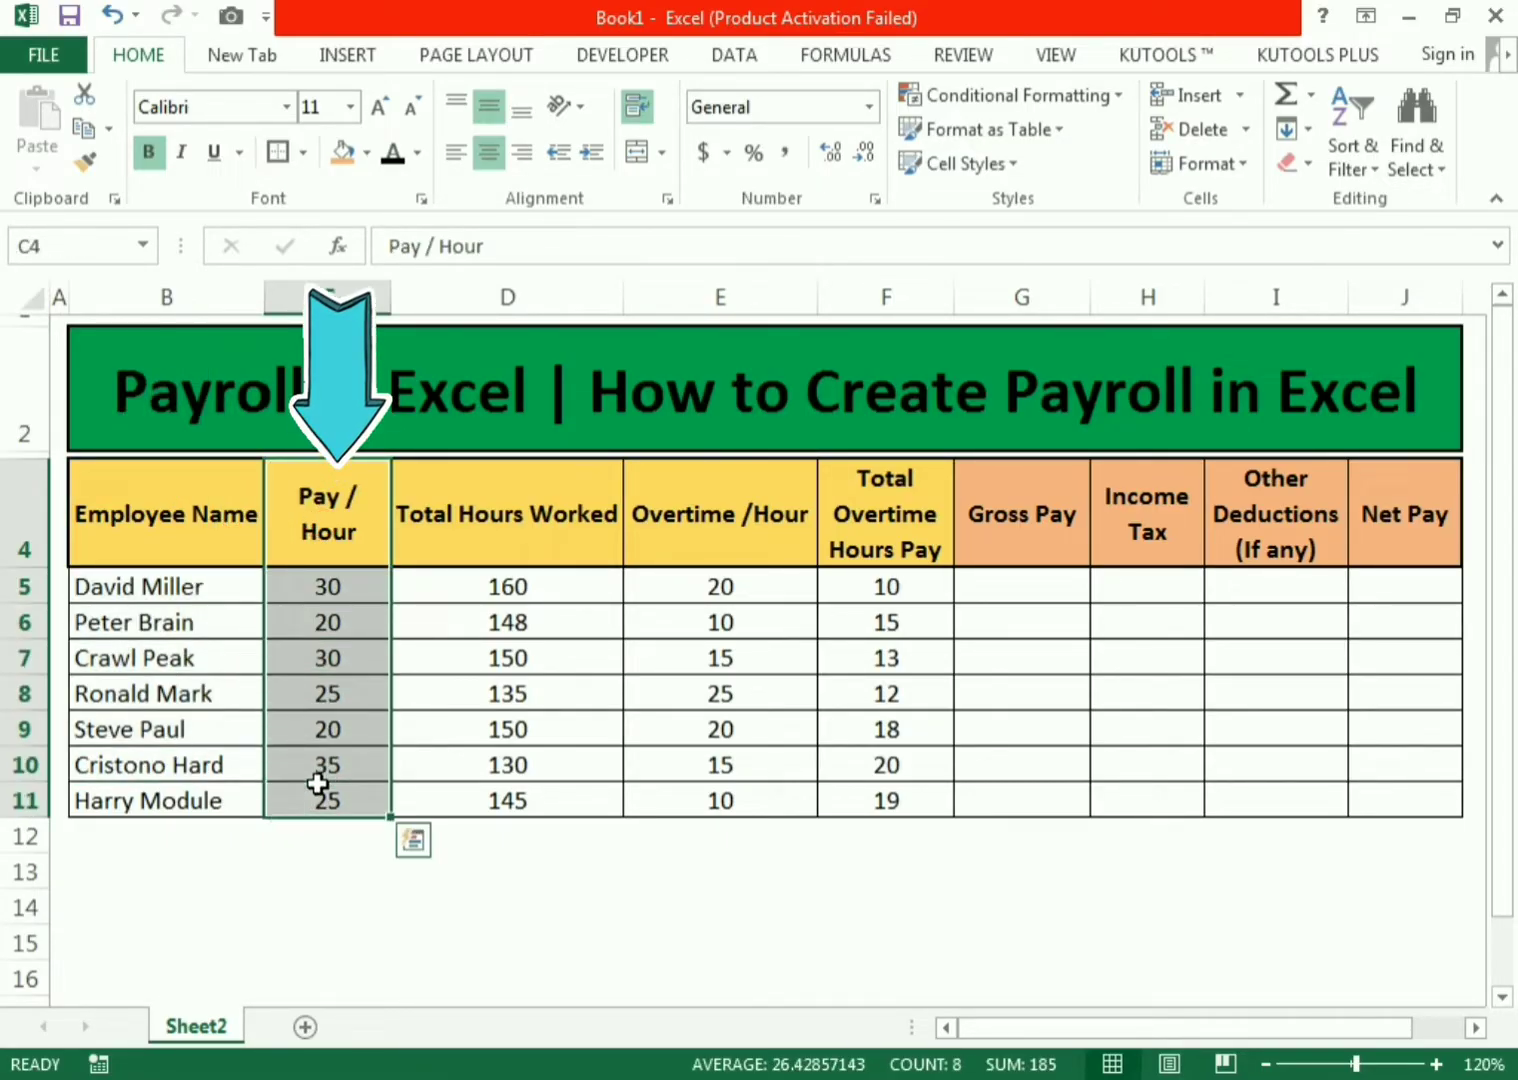
left_click_drag(502, 495, 512, 772)
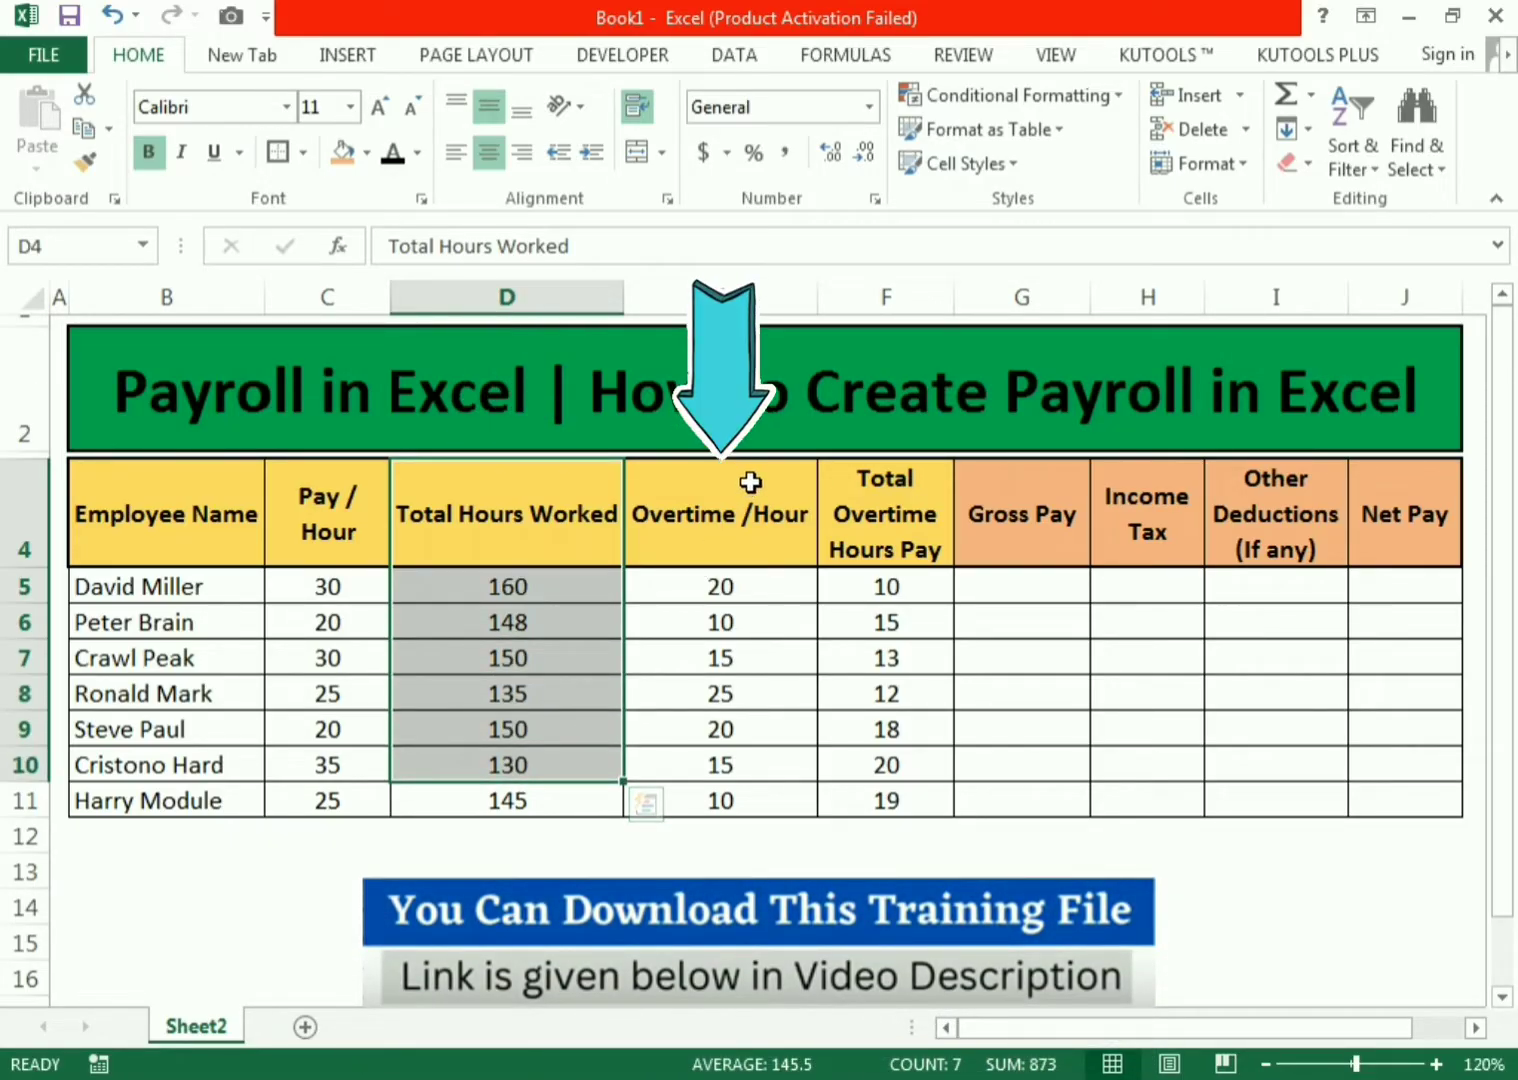
left_click_drag(750, 482, 763, 800)
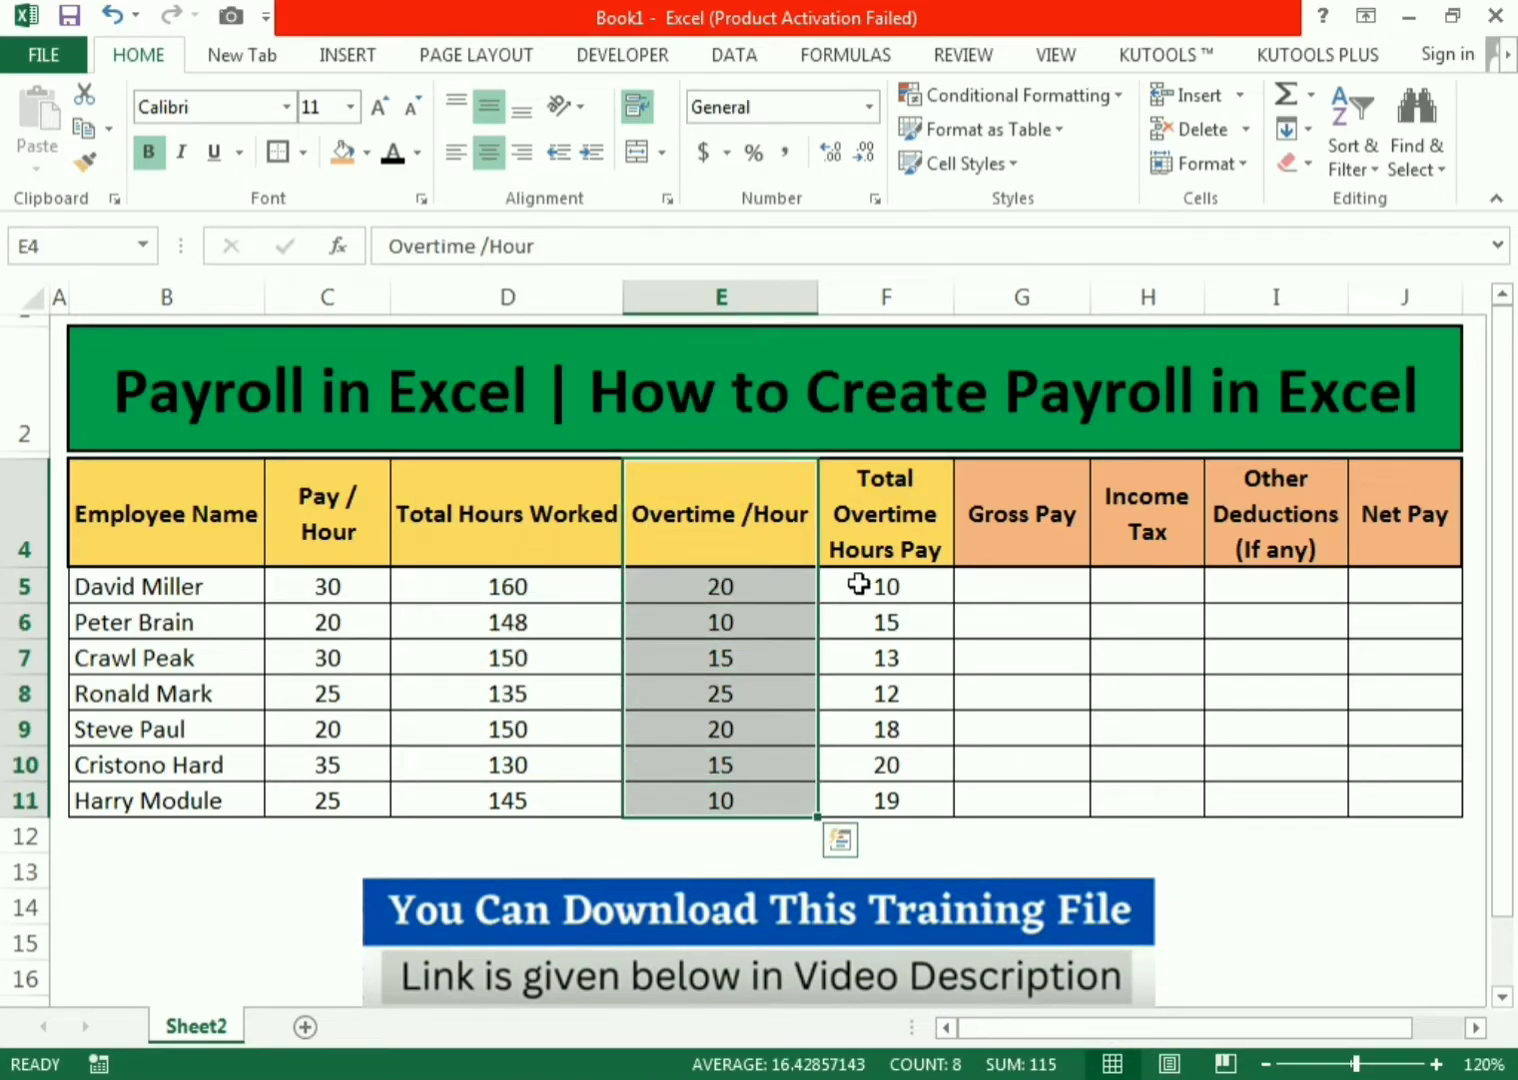
left_click_drag(885, 510, 884, 814)
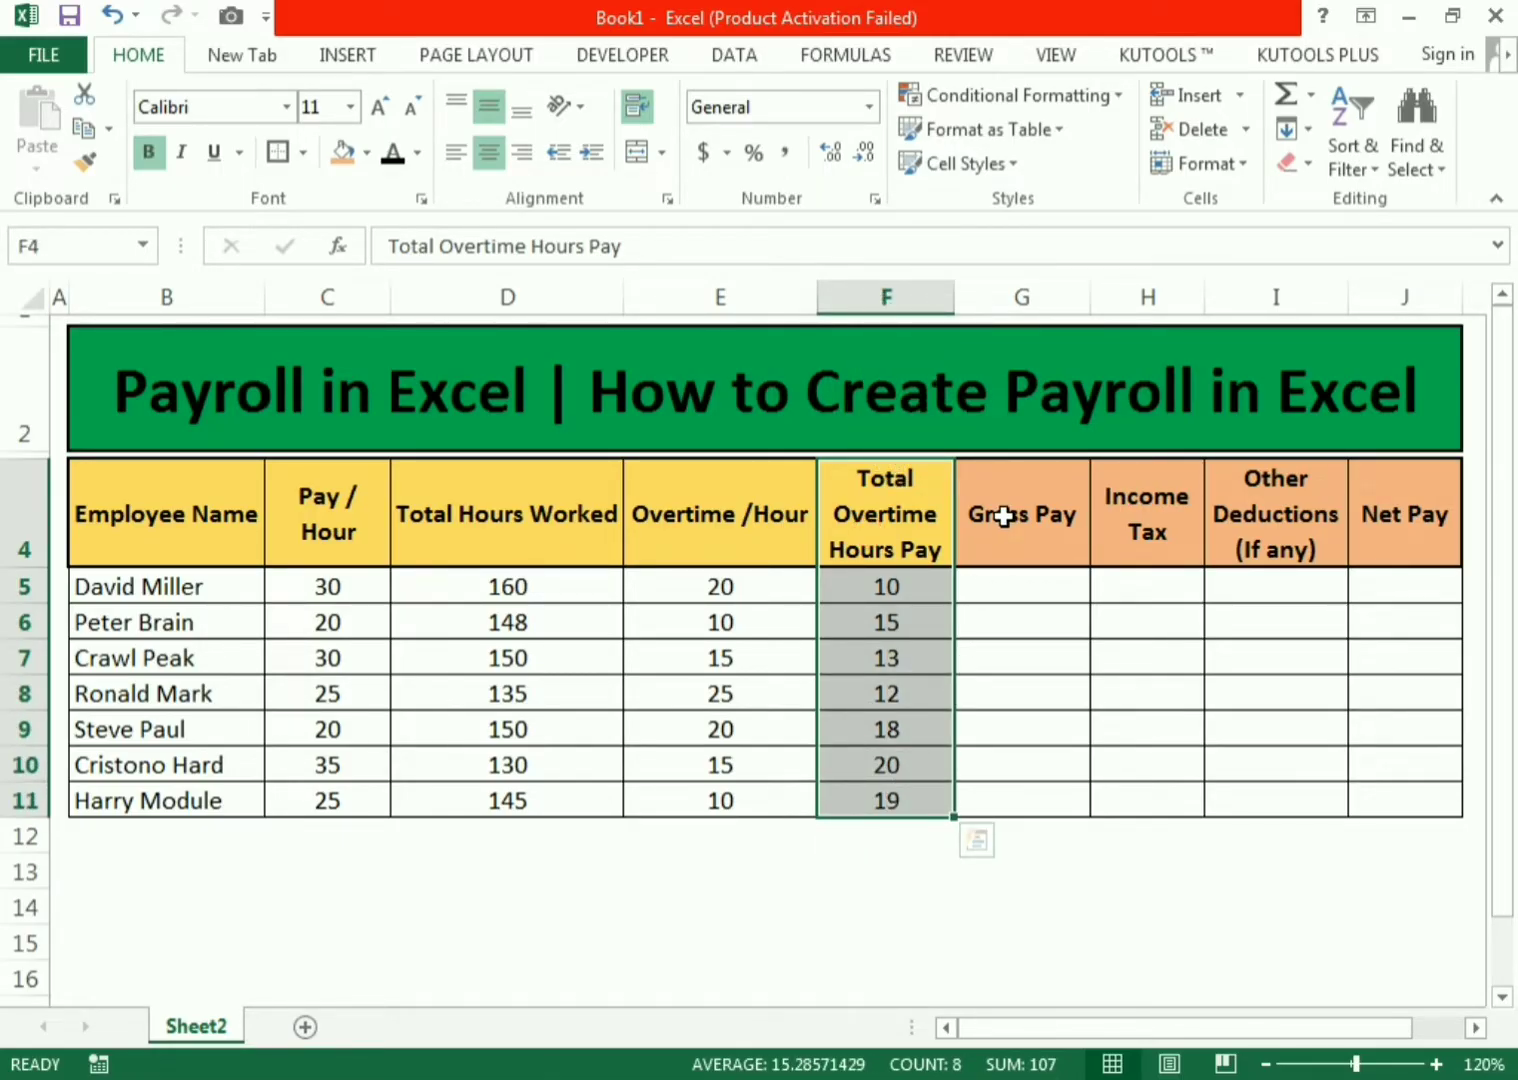
left_click_drag(1003, 516, 1437, 796)
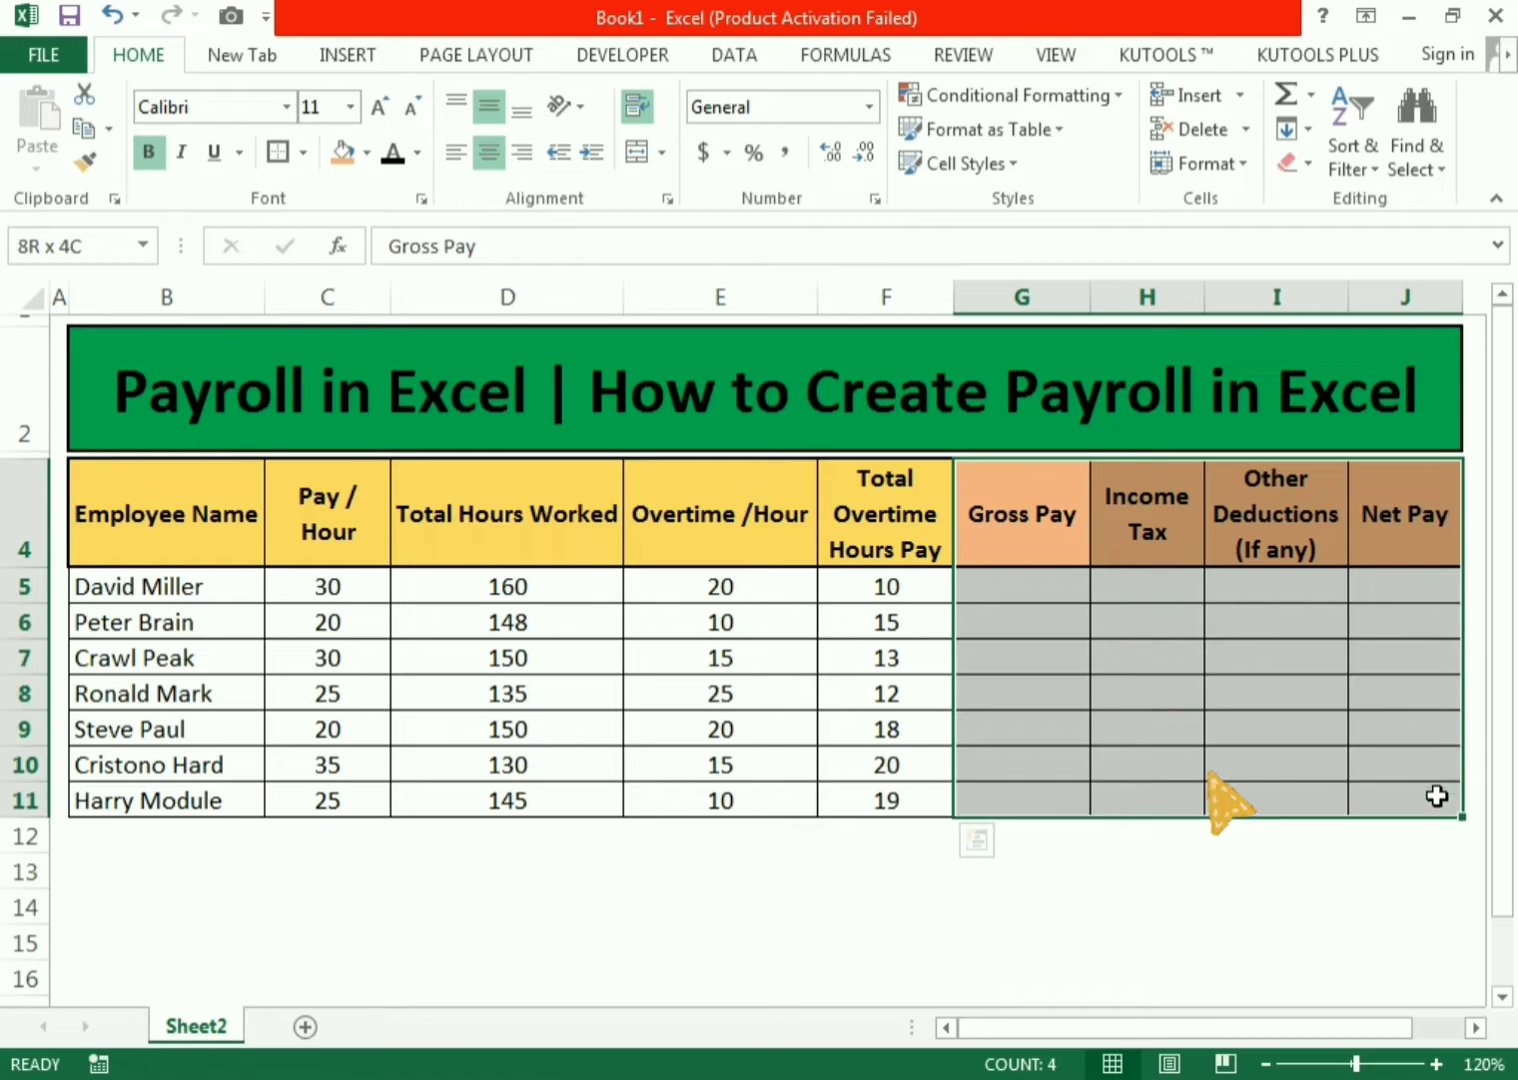
left_click_drag(1003, 542, 1008, 801)
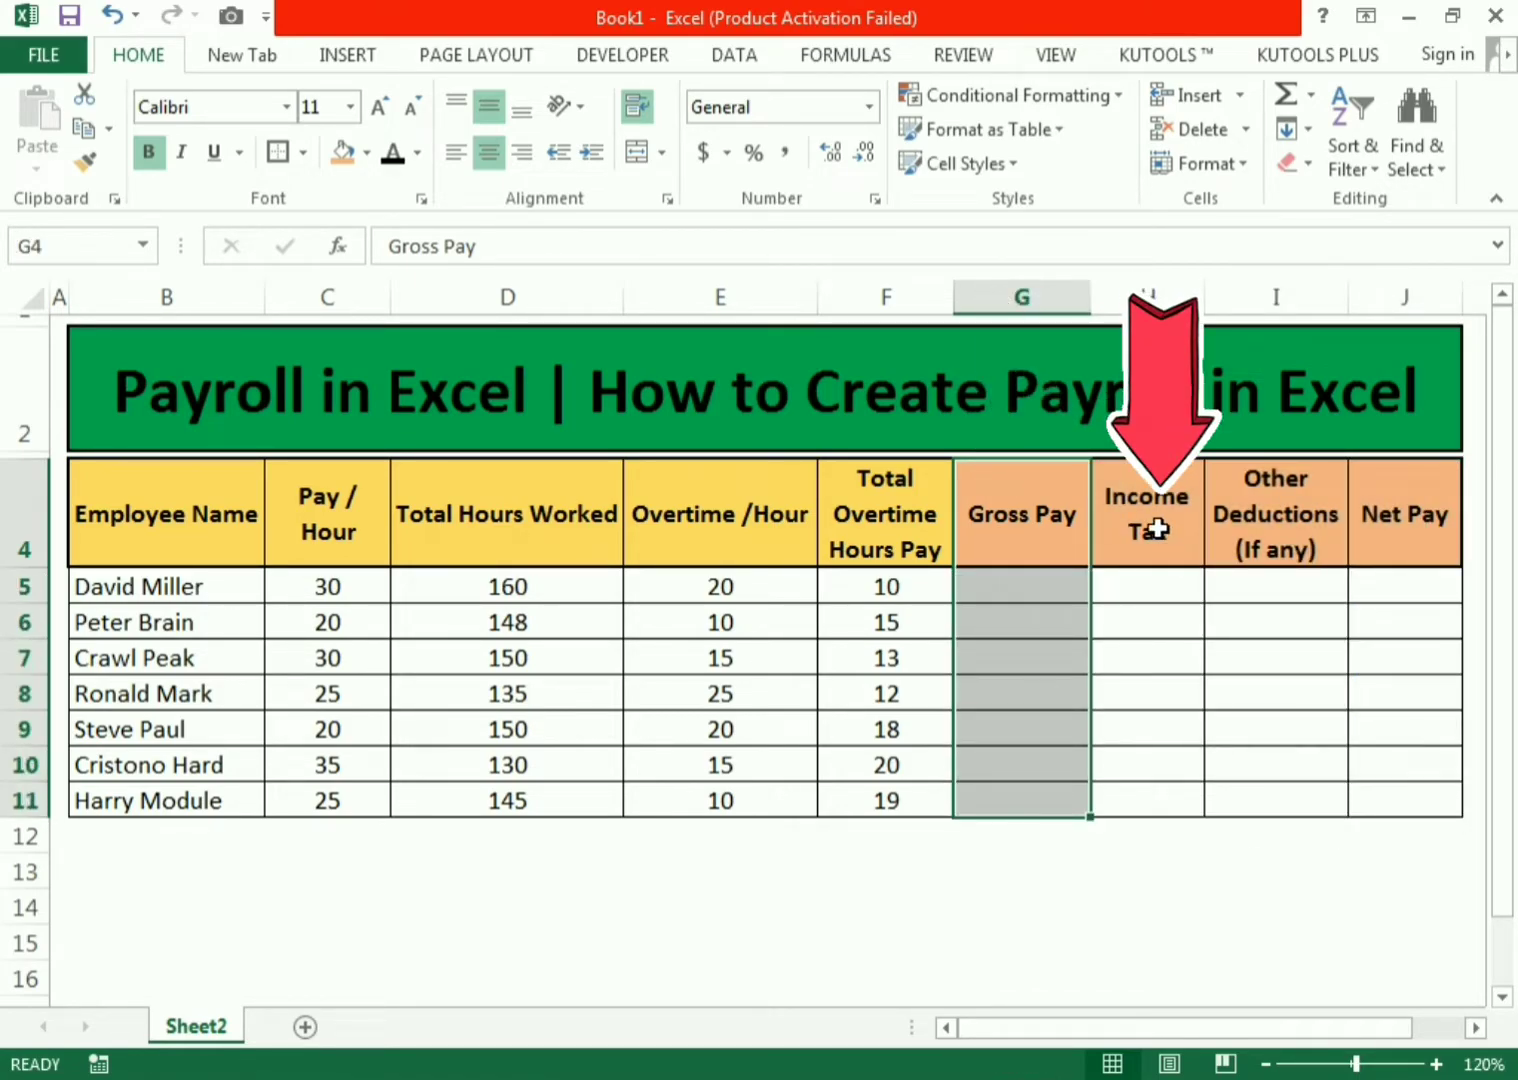
left_click_drag(1157, 530, 1162, 795)
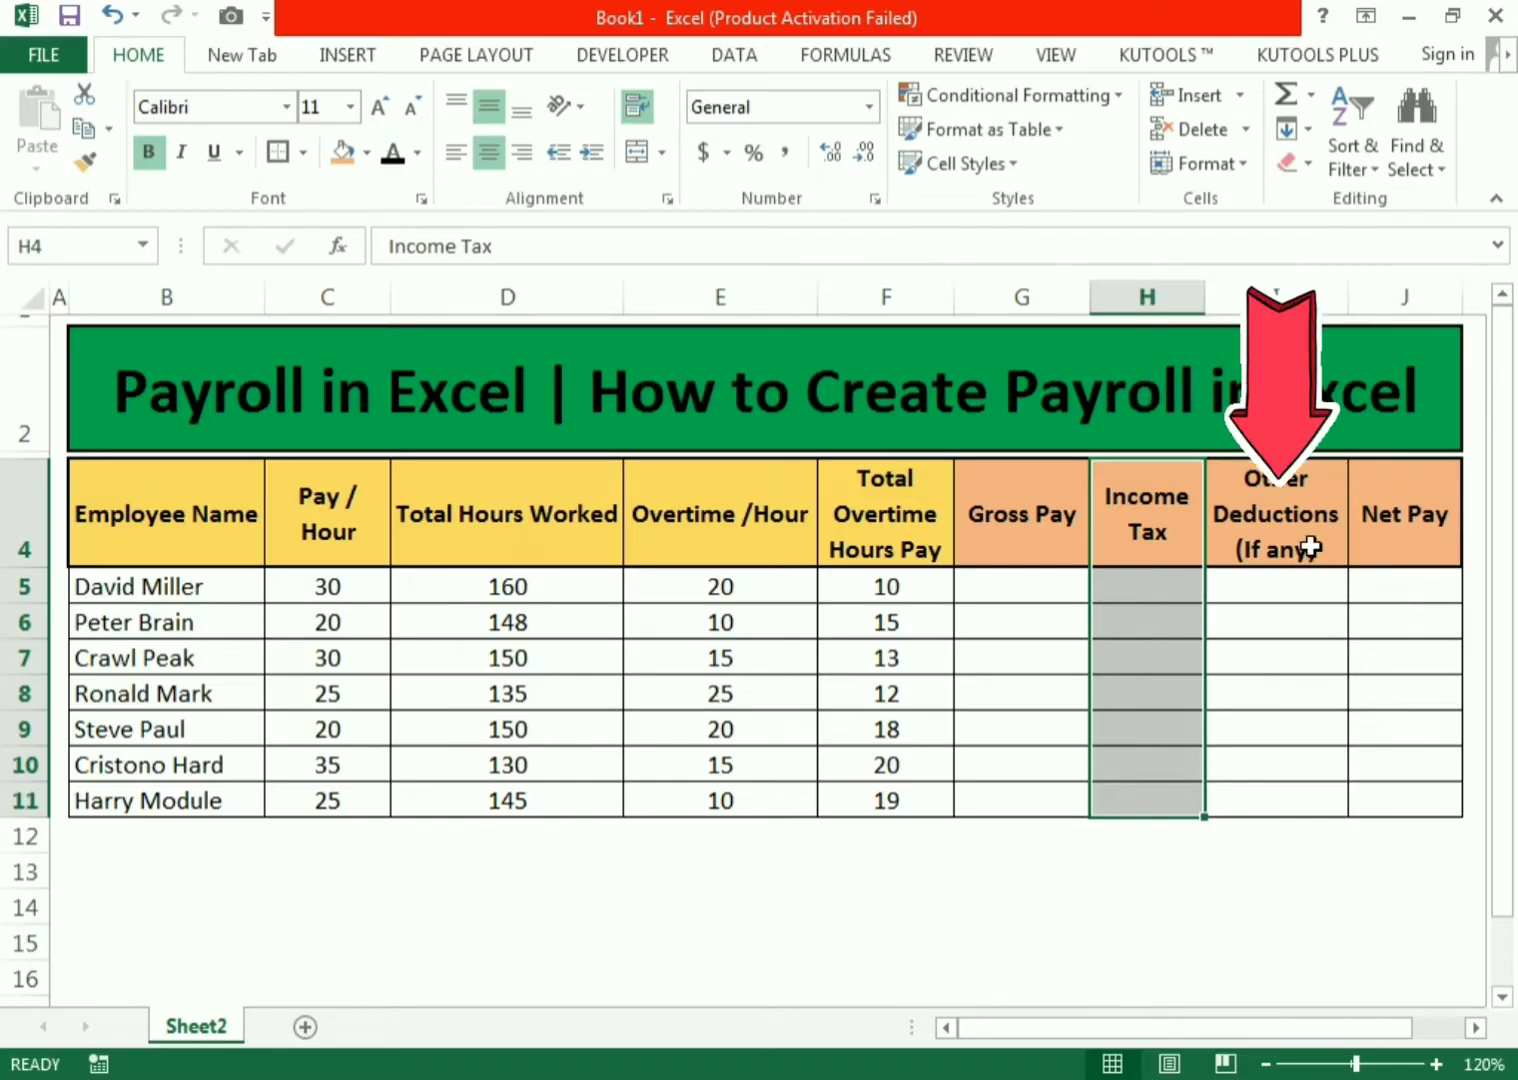
left_click_drag(1310, 548, 1315, 792)
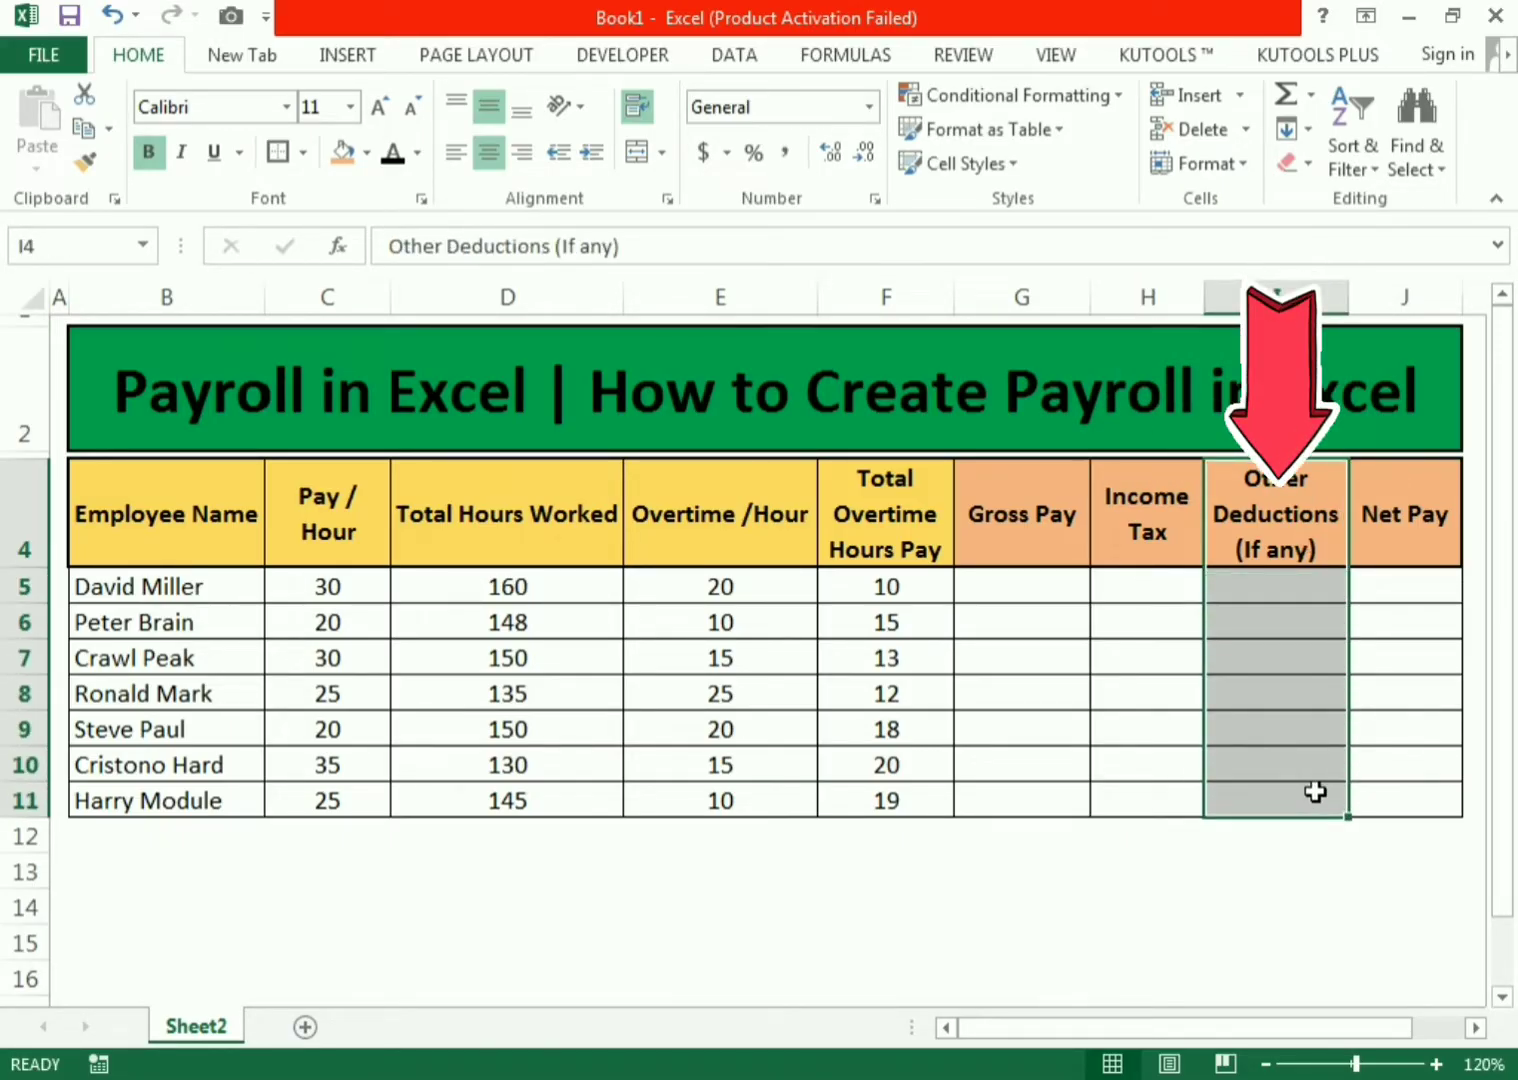
left_click_drag(1405, 520, 1423, 799)
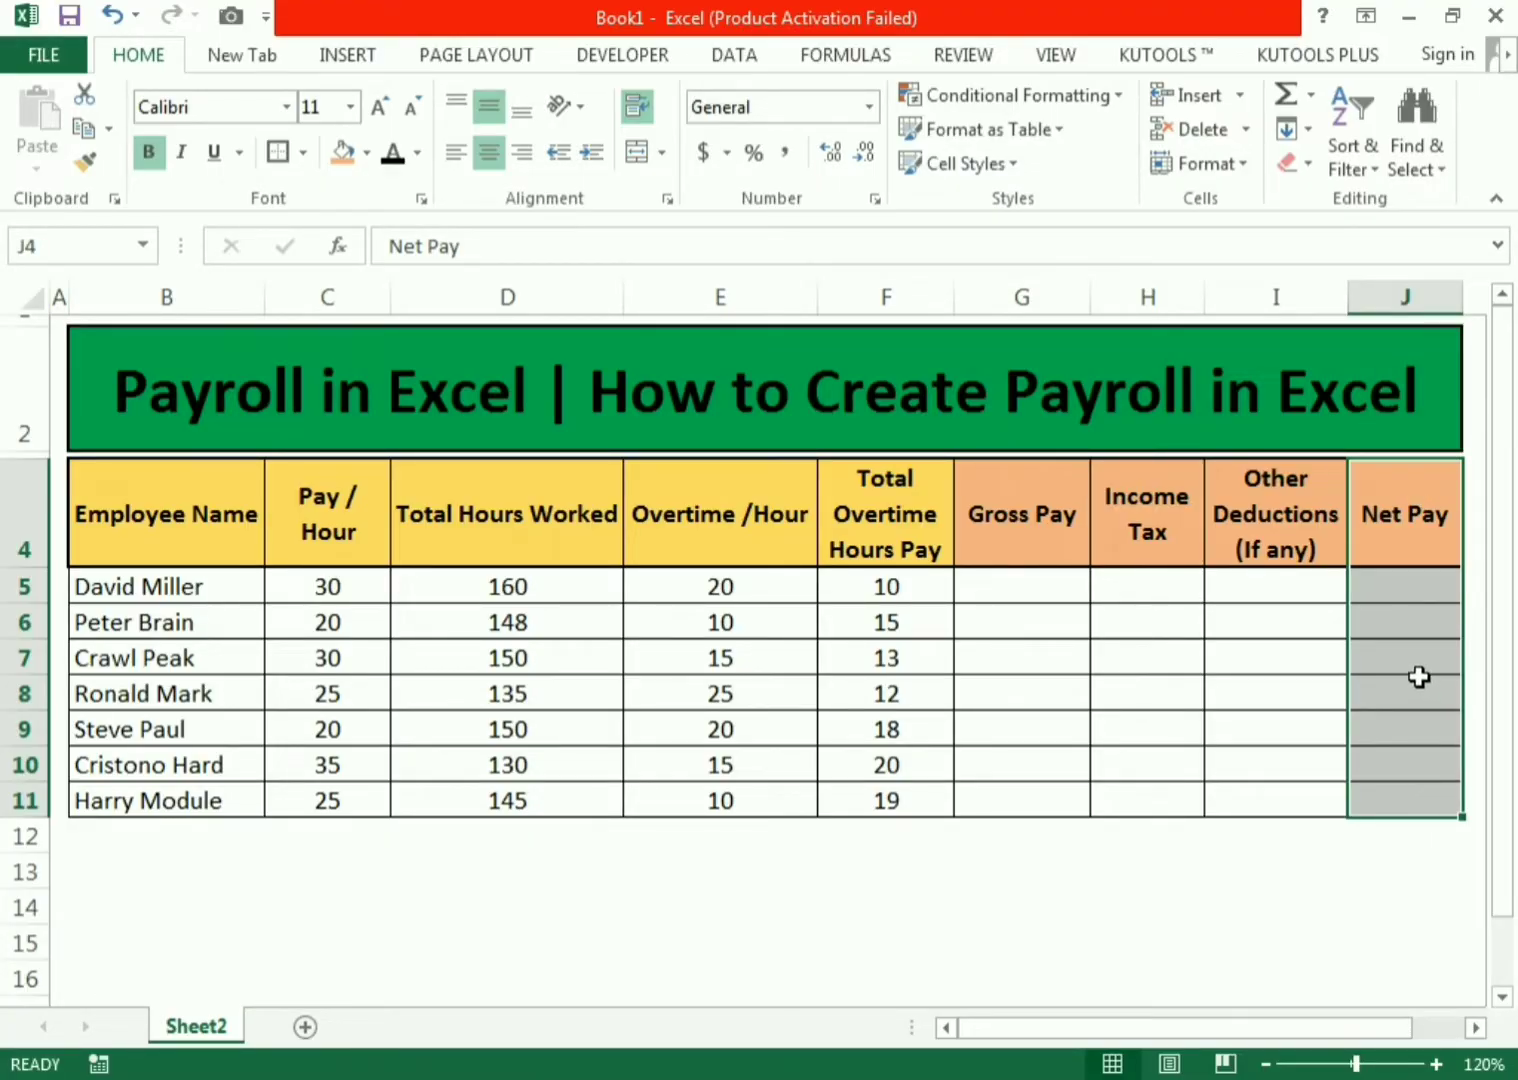
- Enter =(C5*D5)+(E5*F5) in G5 as the first employee's Gross Pay
left_click(985, 589)
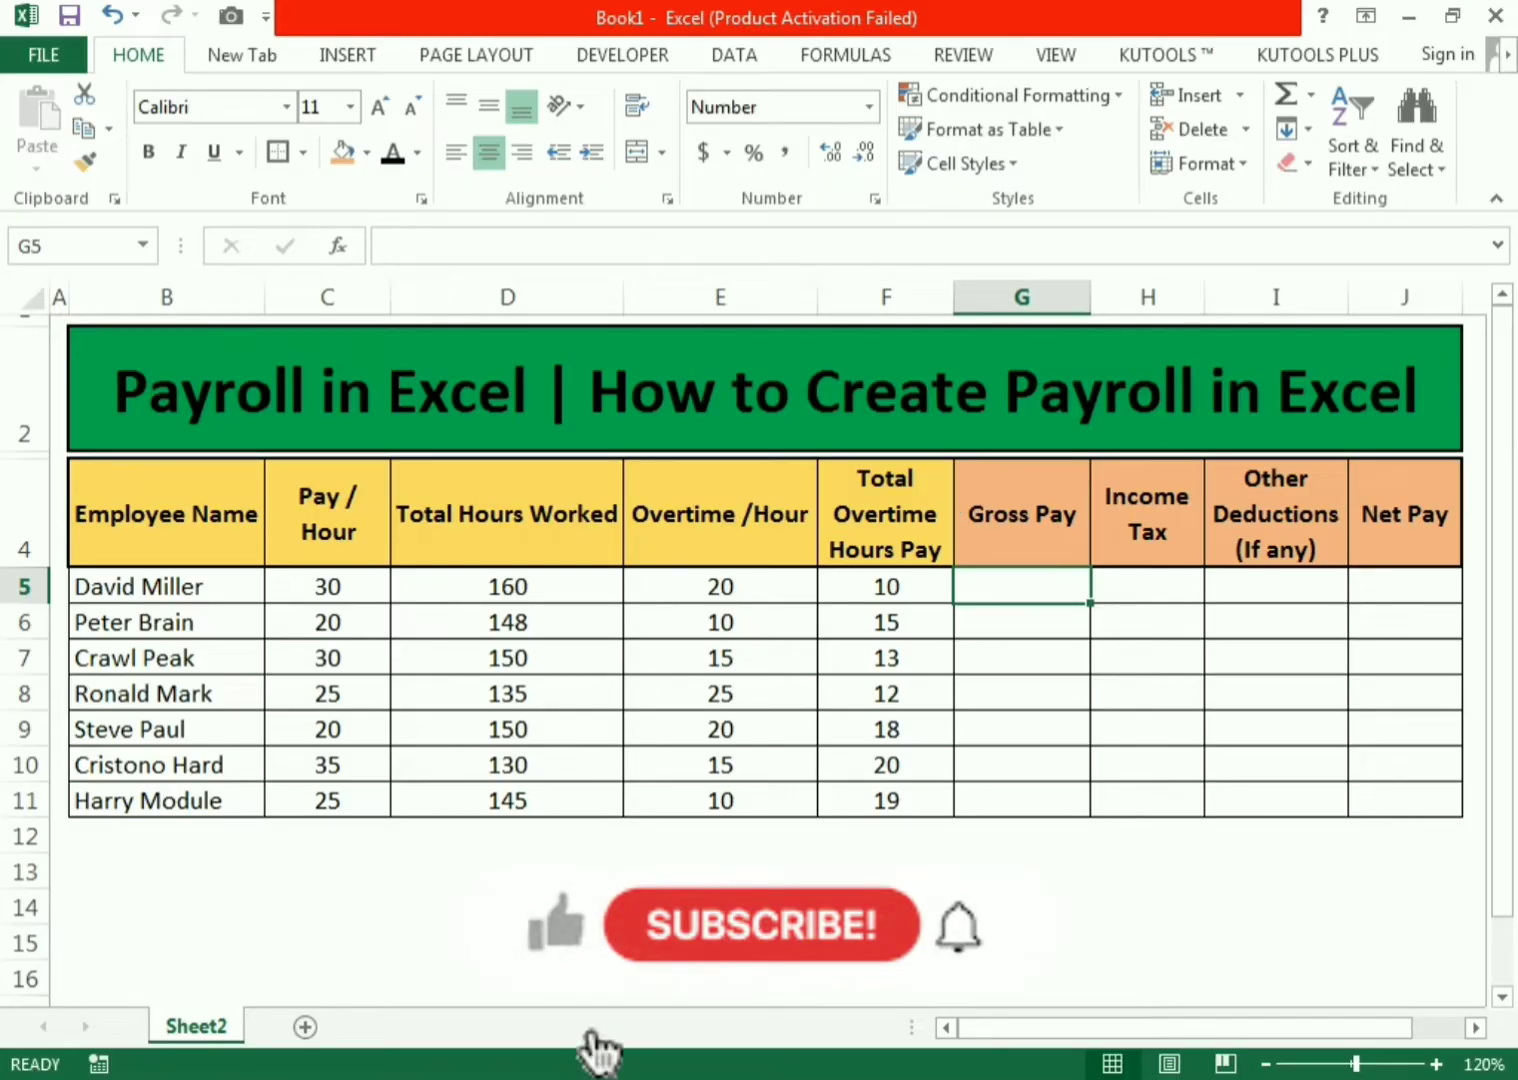
type("=")
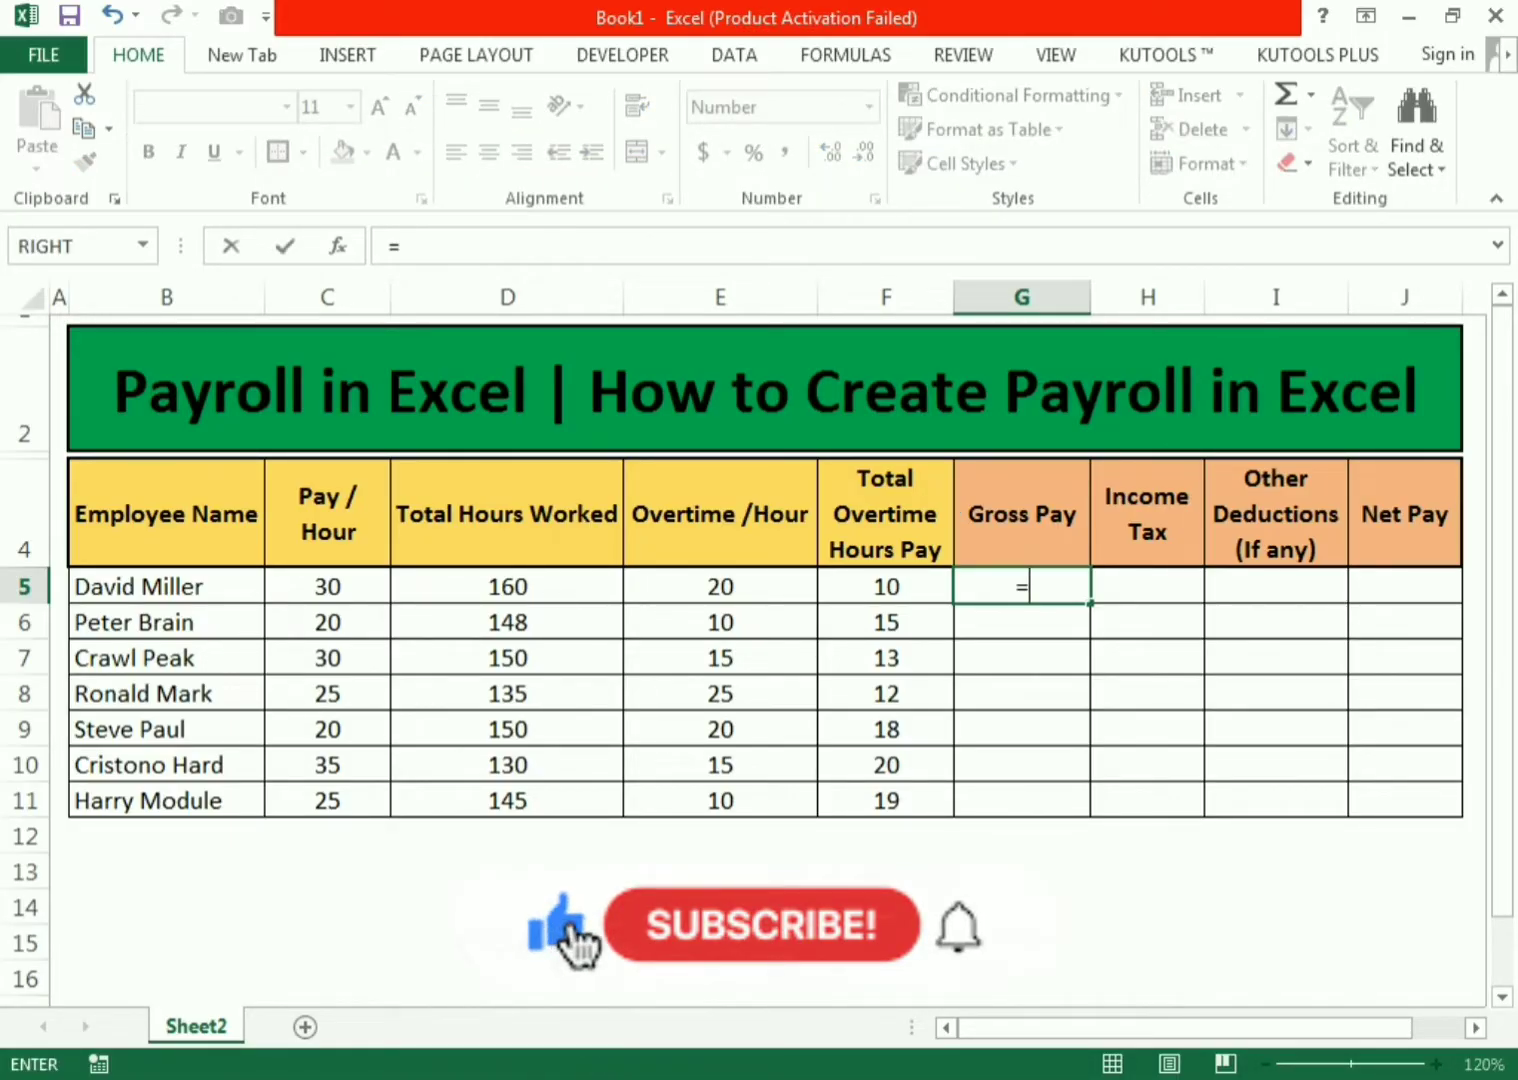
type("(")
left_click(357, 578)
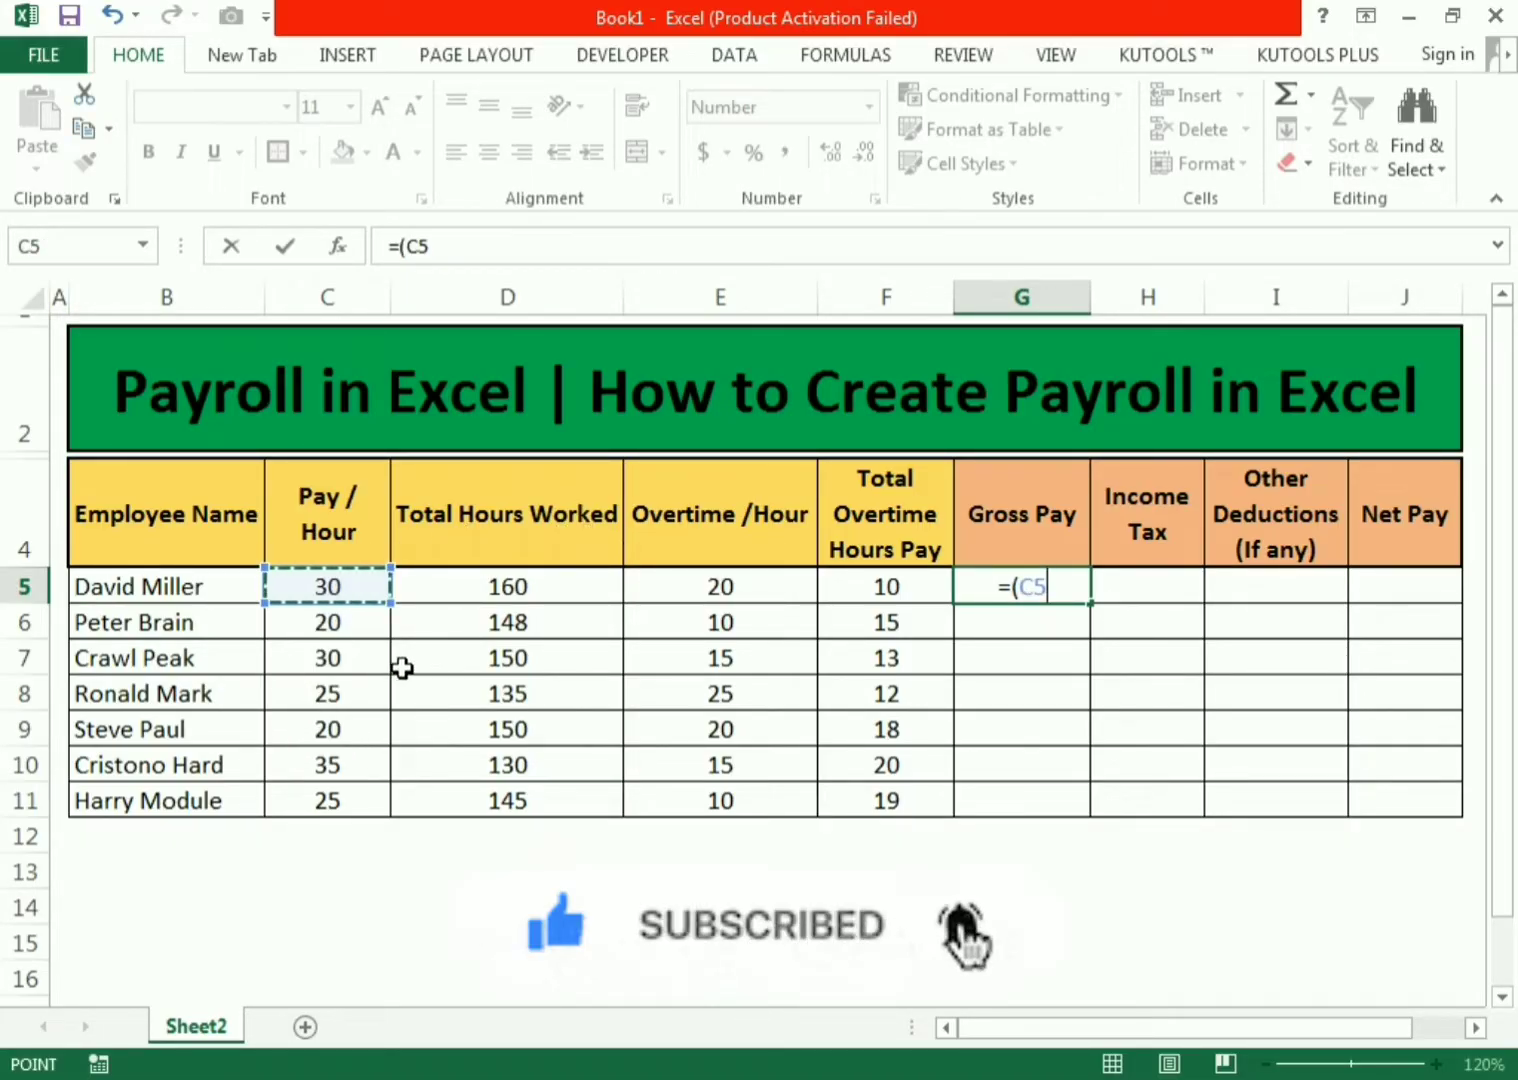
type("*")
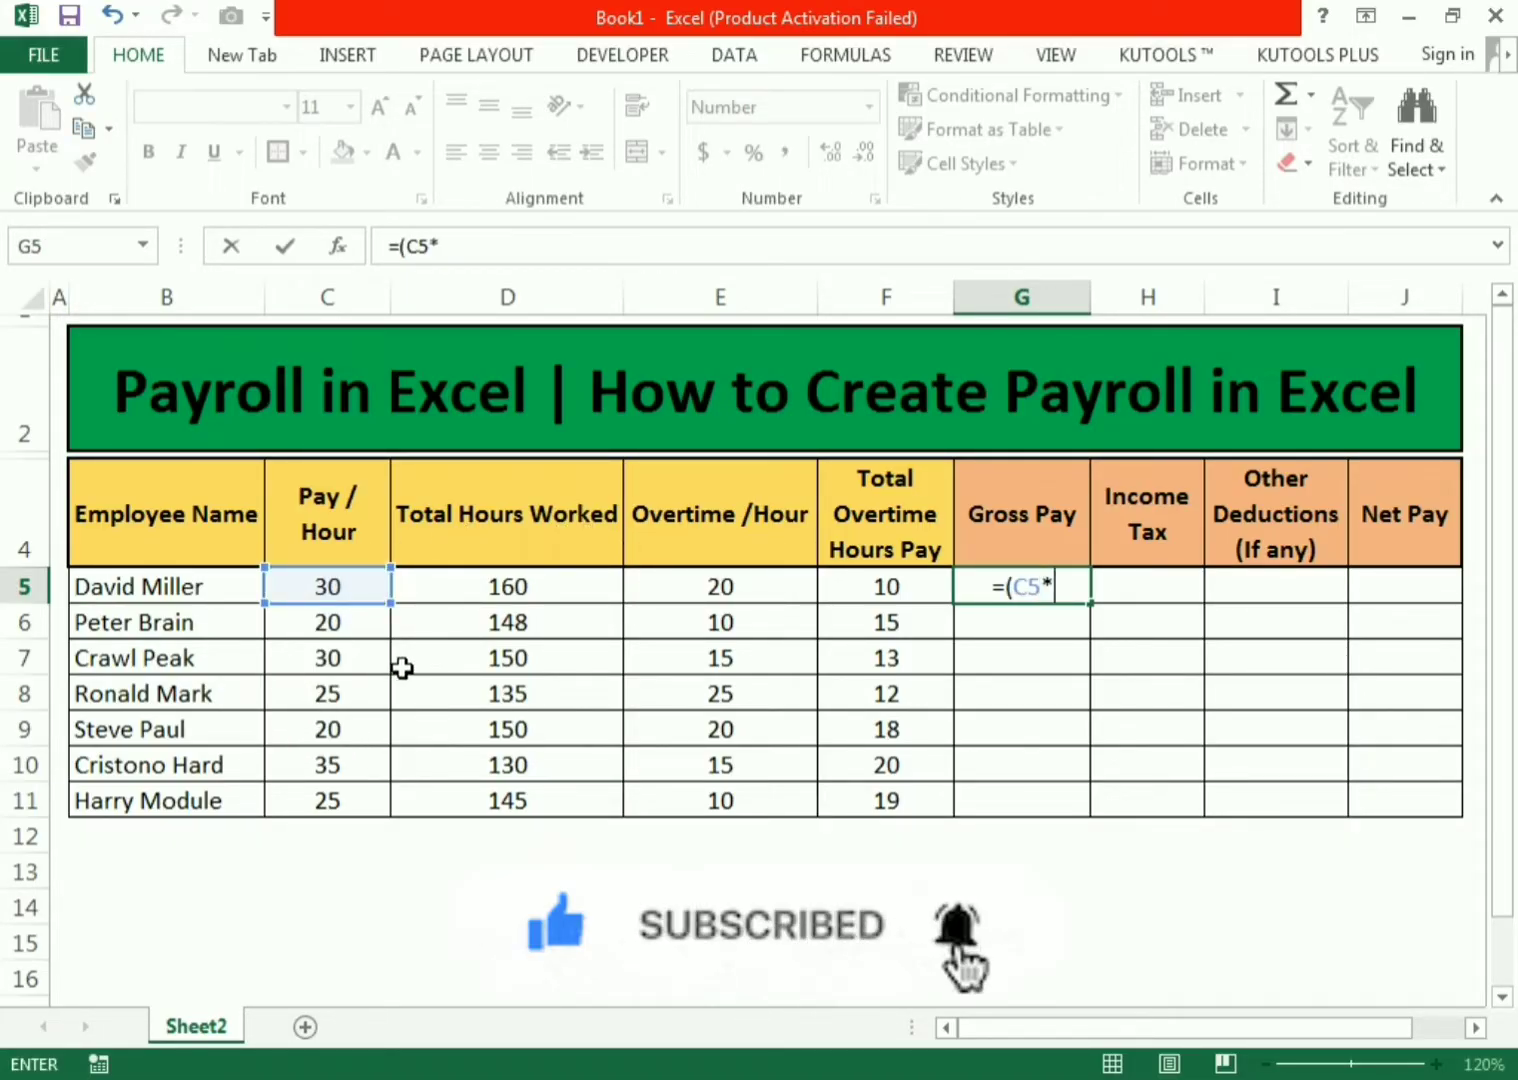
left_click(434, 588)
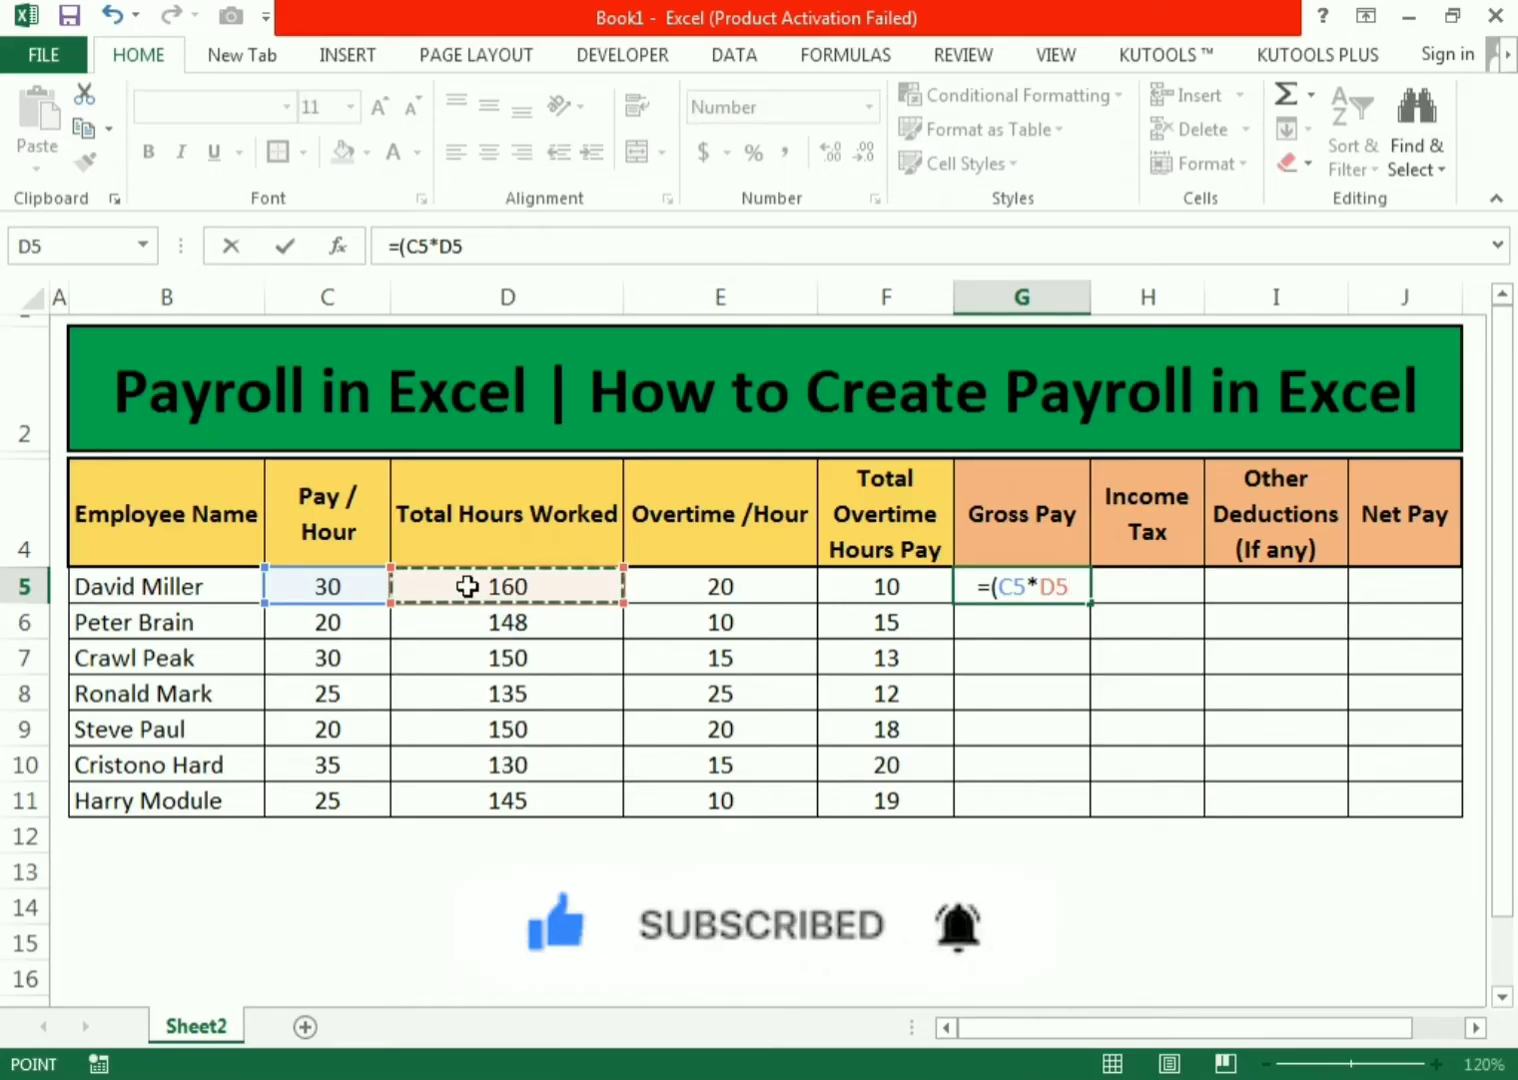
type(")")
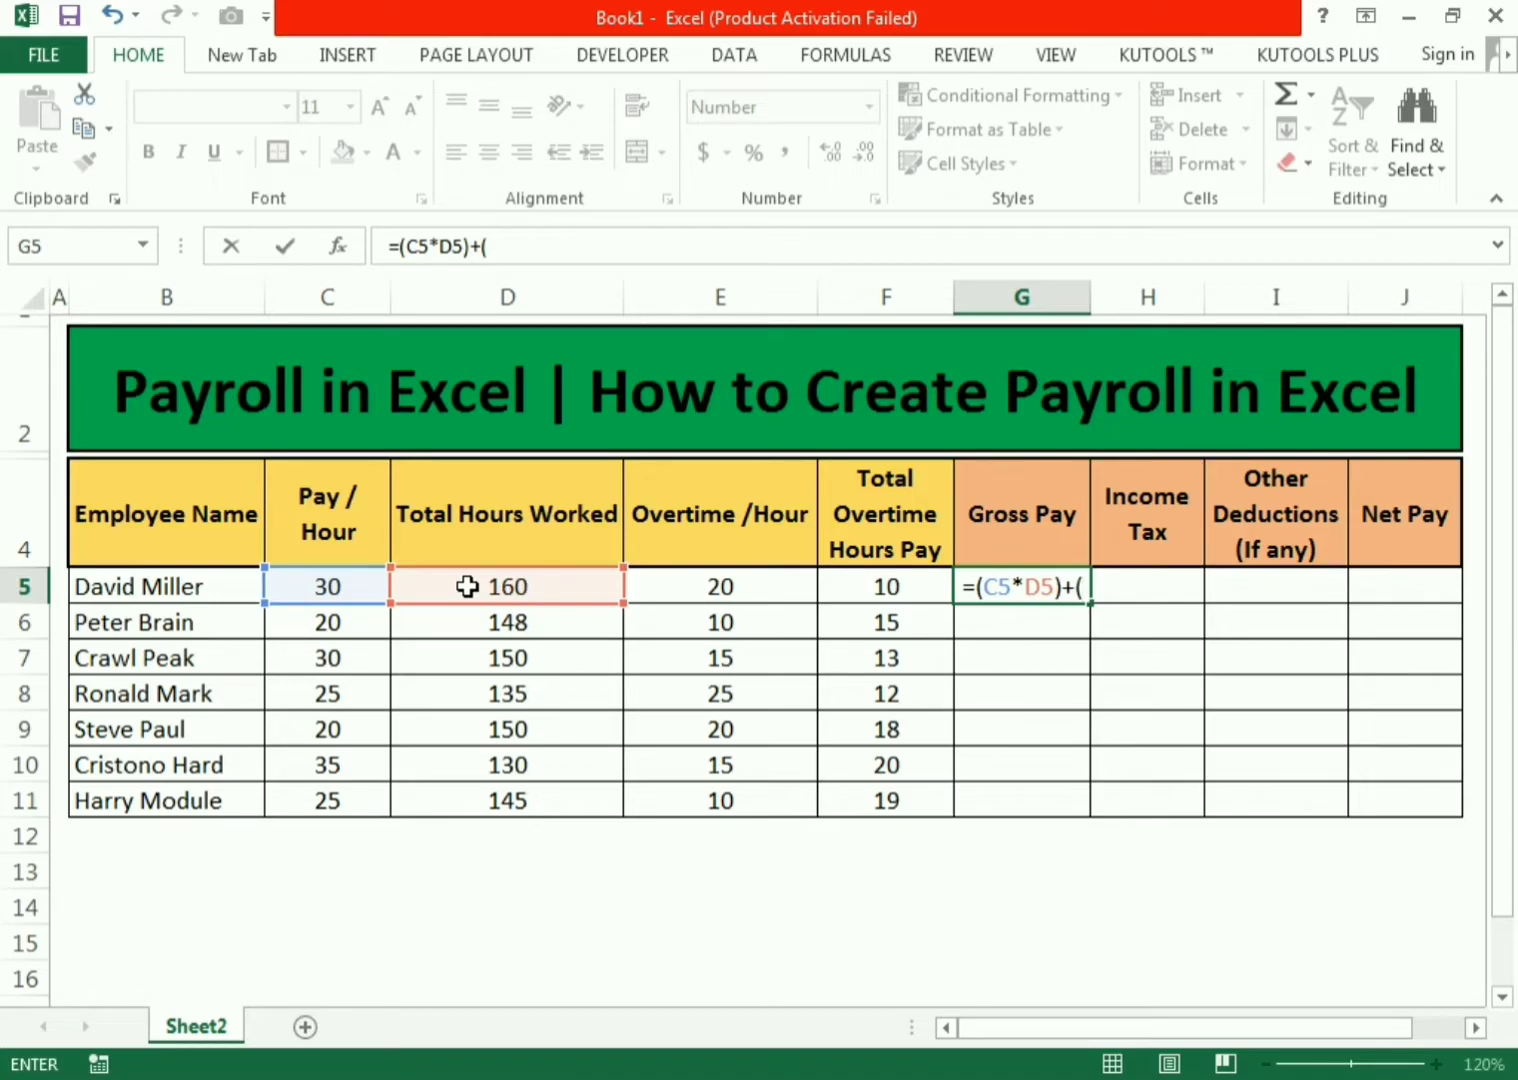
type("+(")
left_click(703, 591)
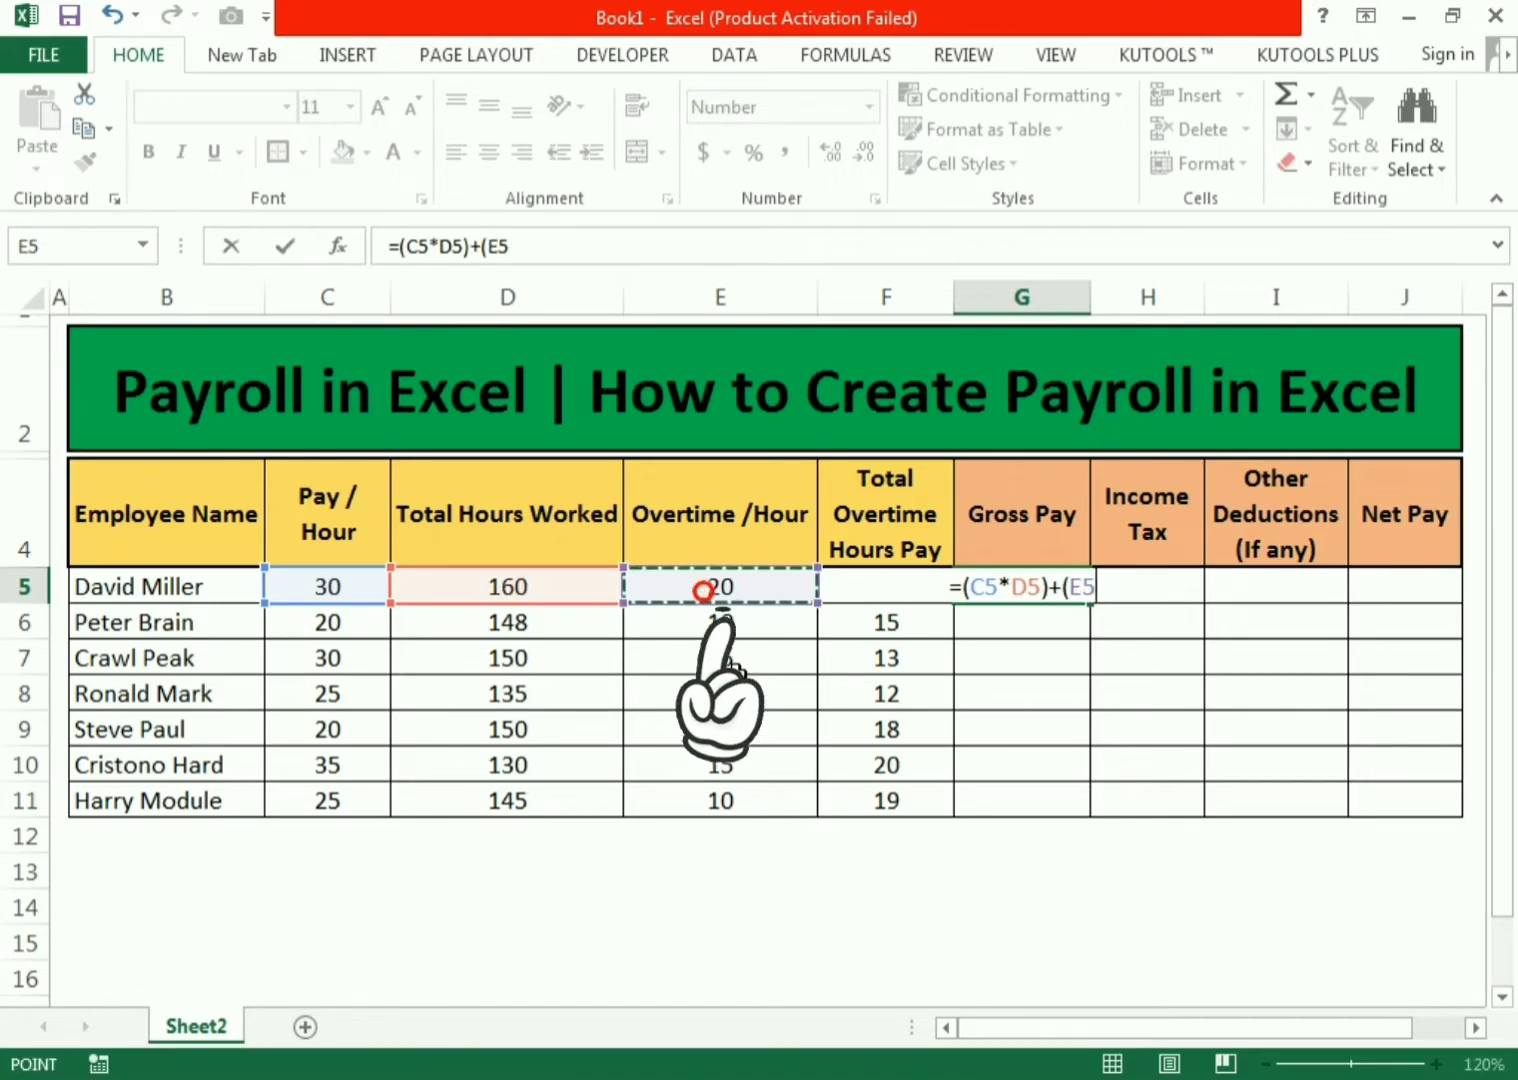
type("*")
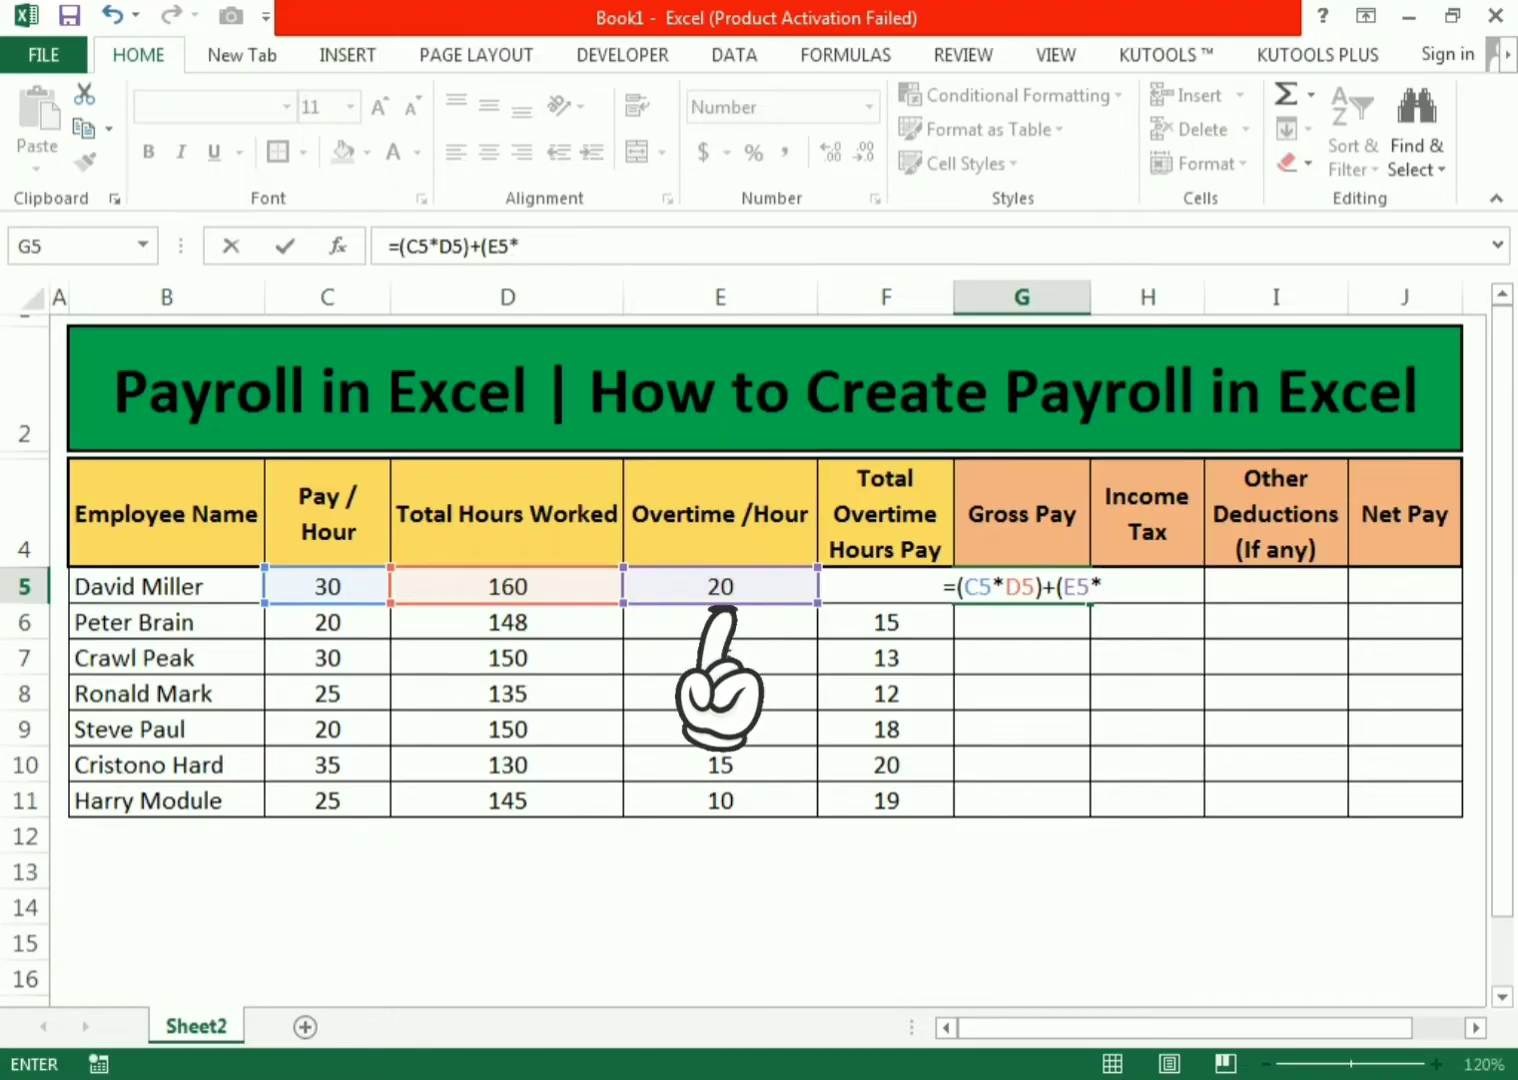
left_click(836, 584)
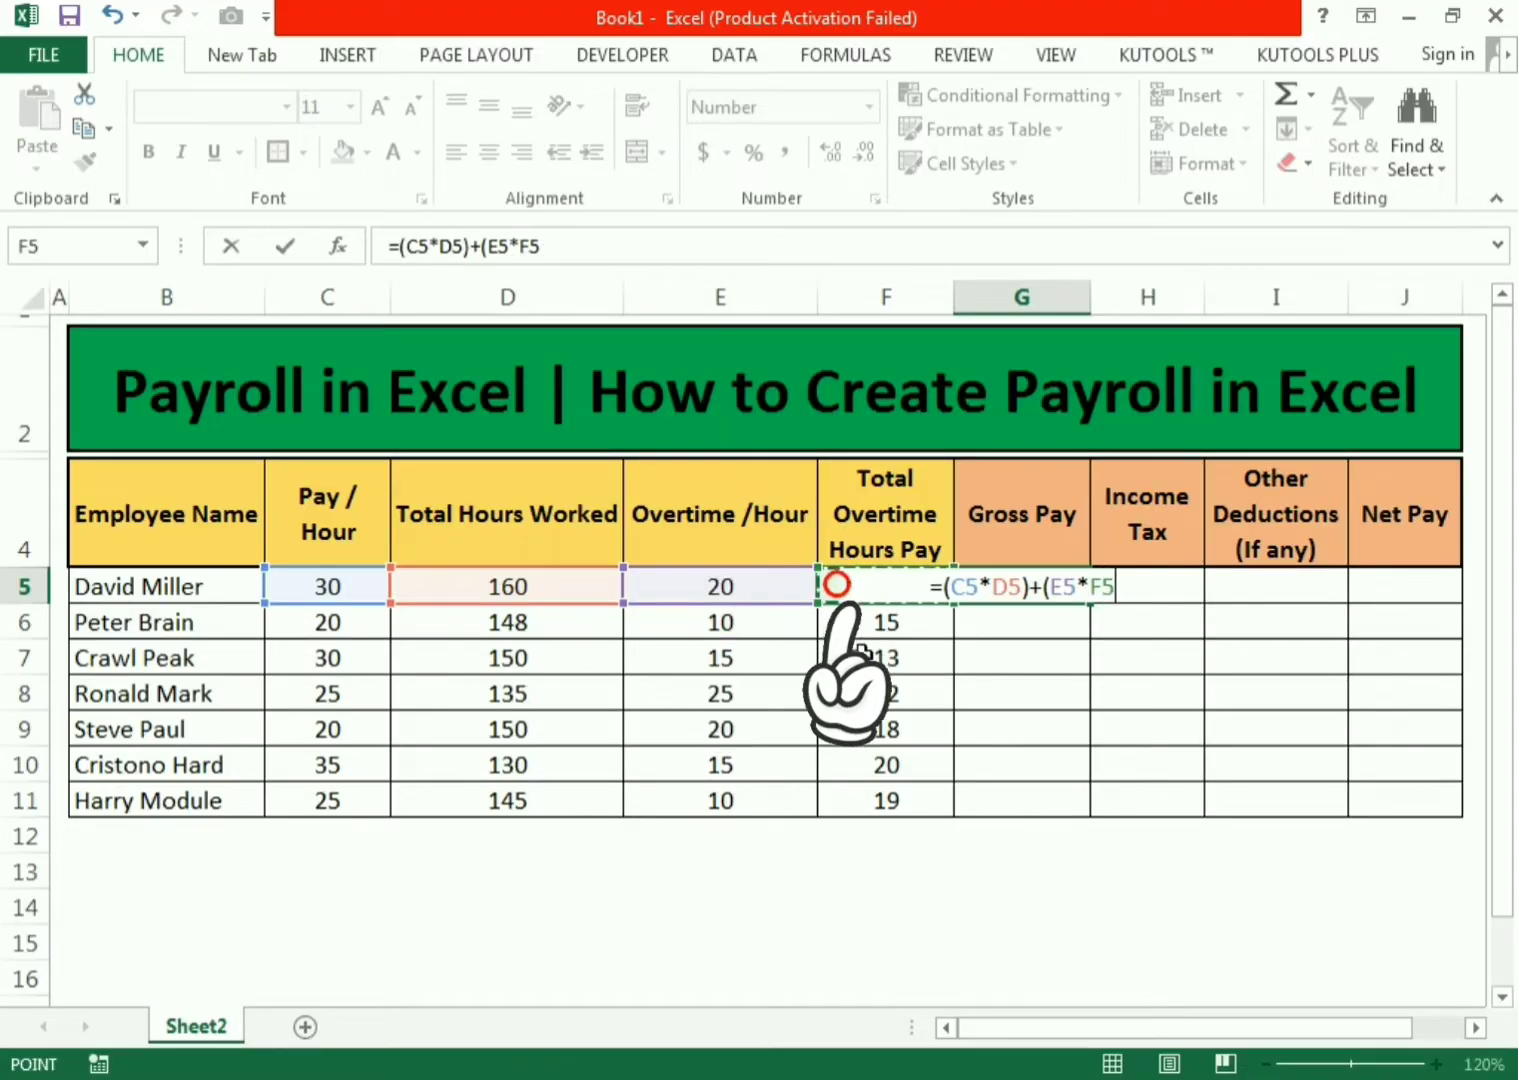
type(")")
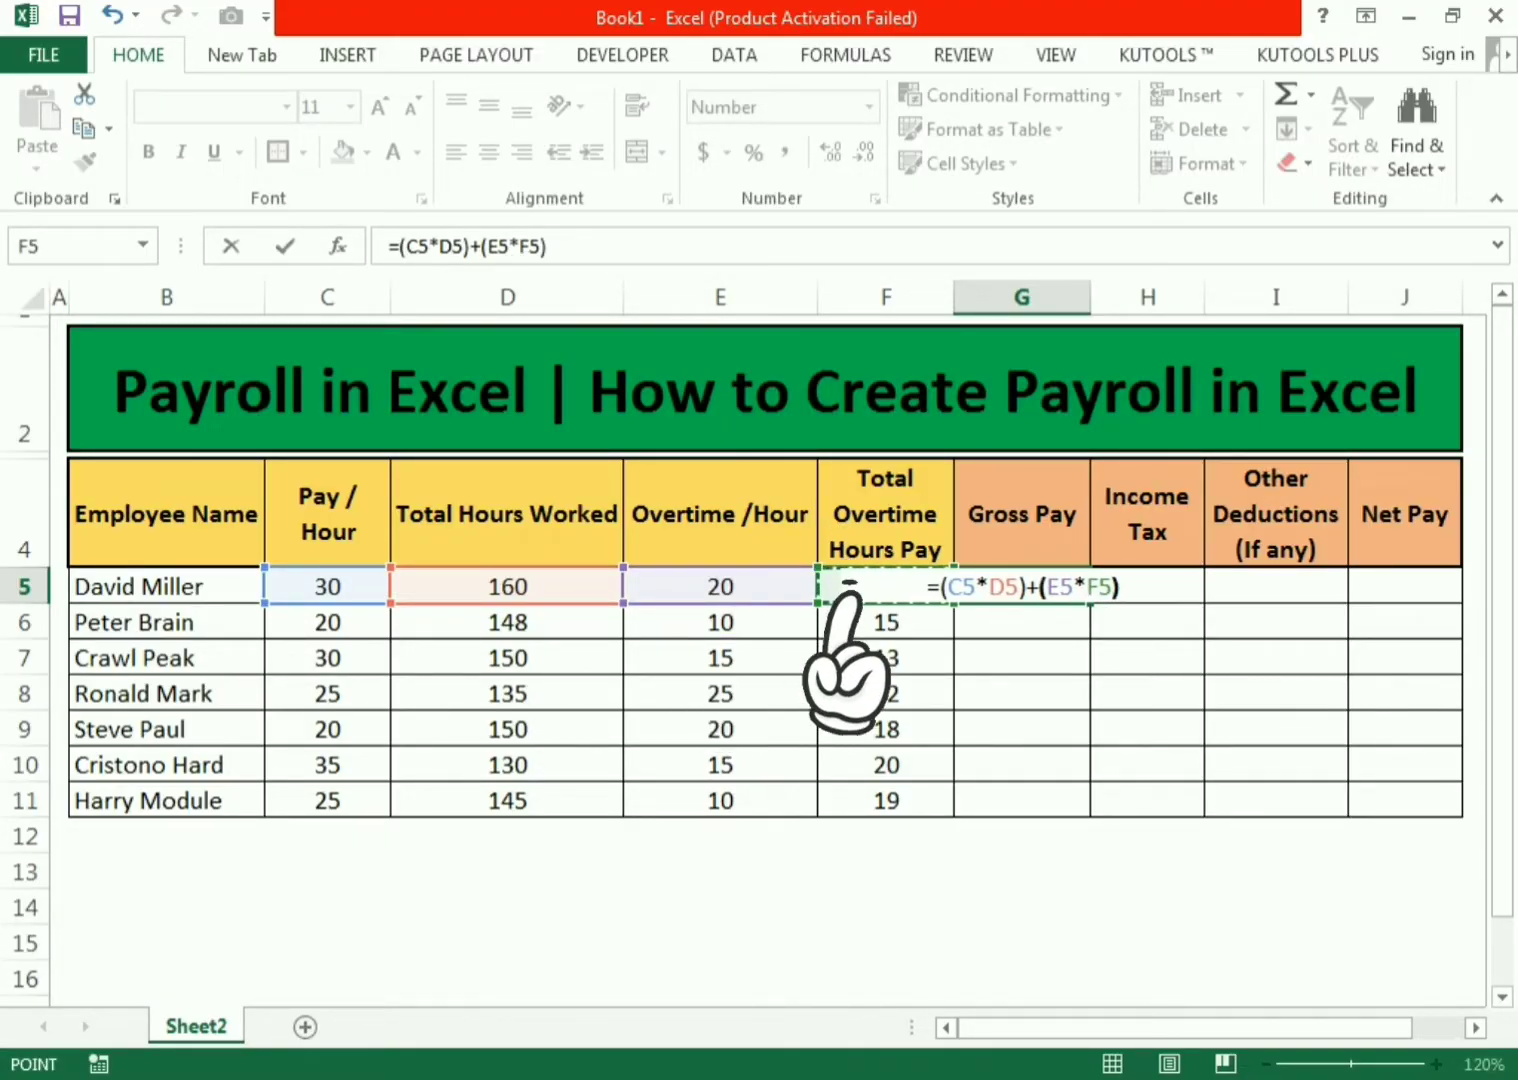
key("Return")
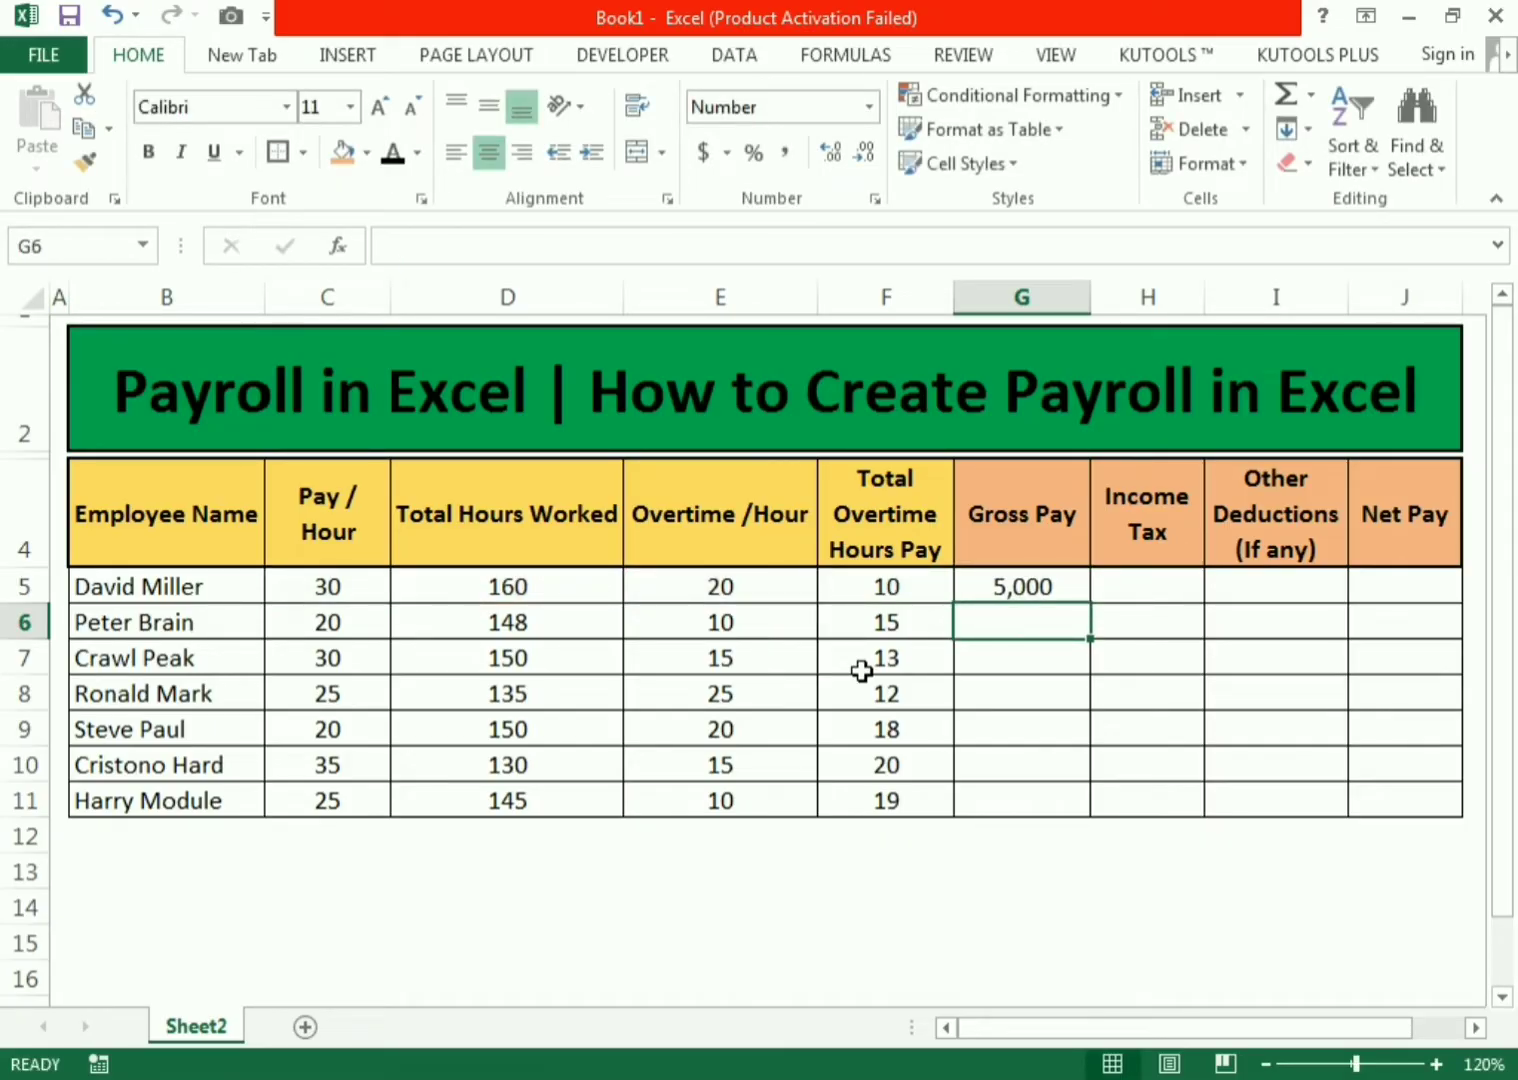
- Copy the Gross Pay formula down to G11 for all seven employees
left_click(1020, 578)
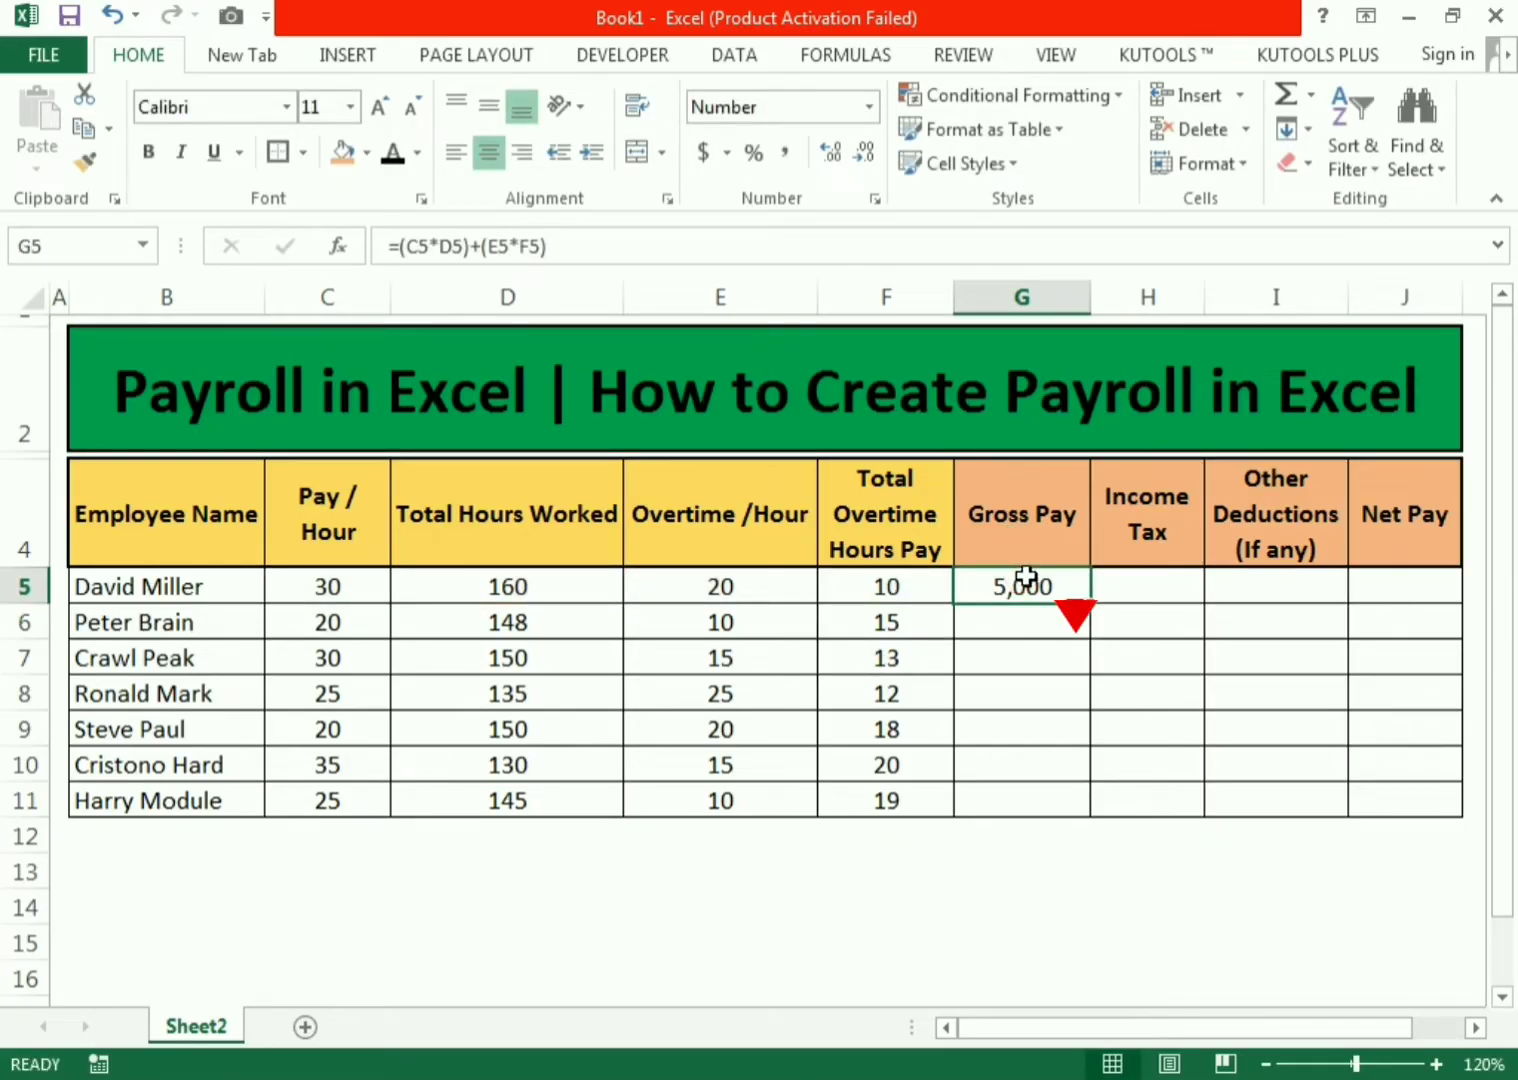
left_click_drag(1089, 602, 1091, 815)
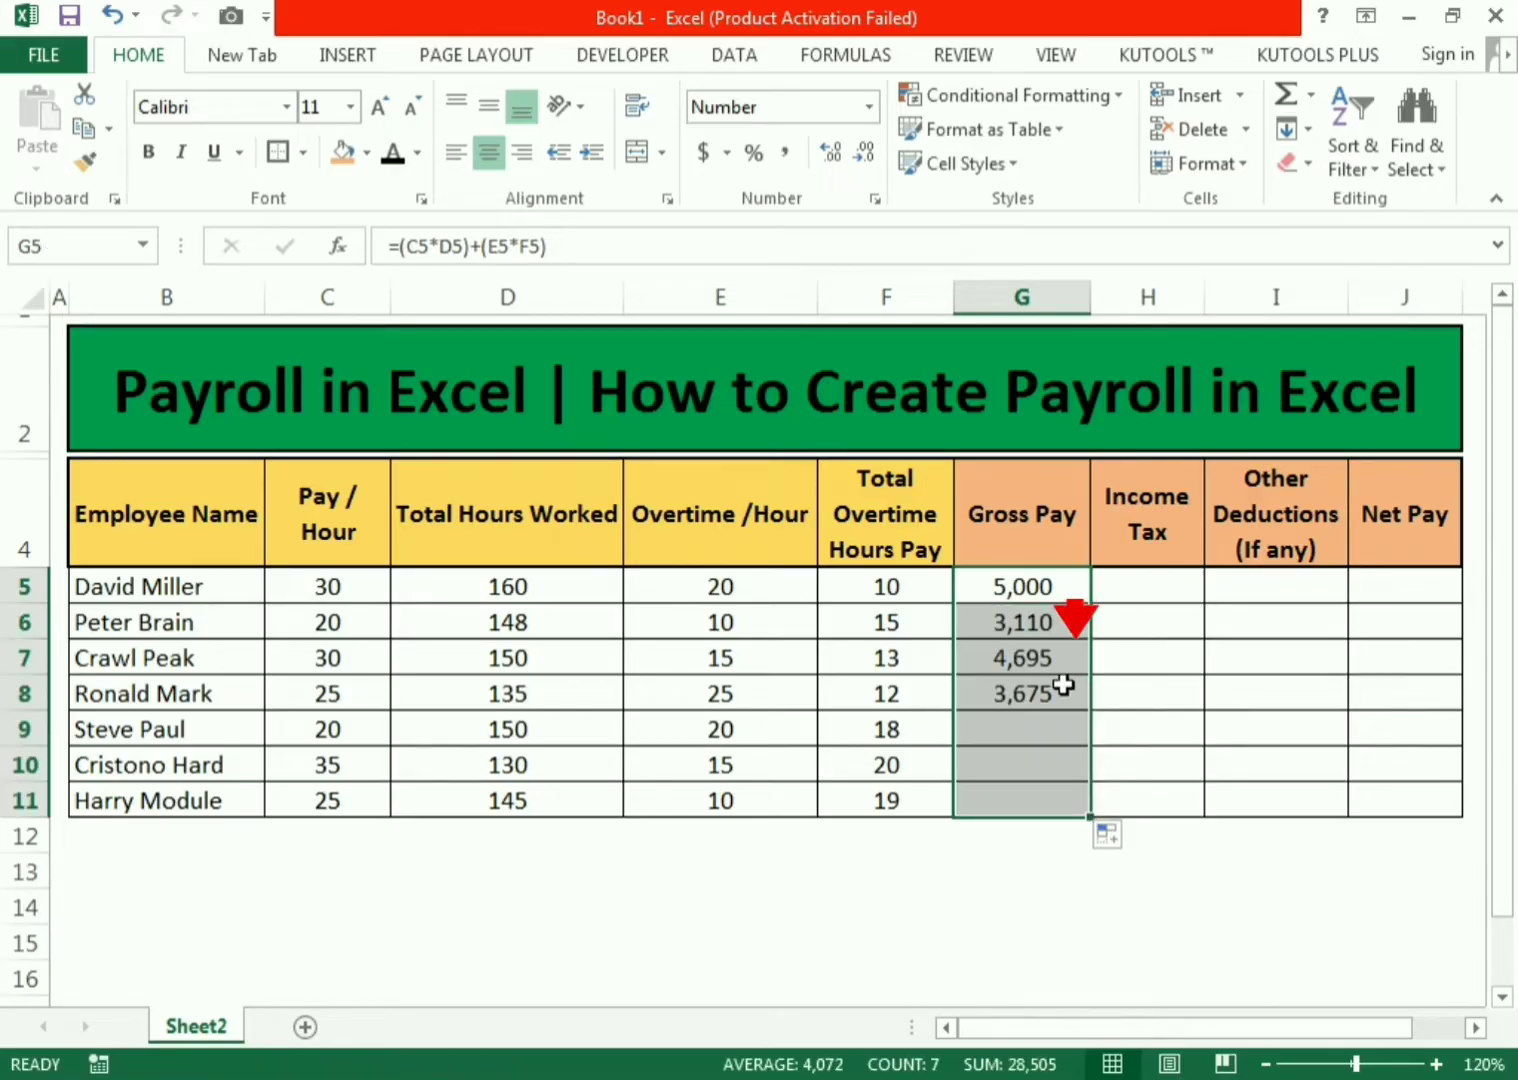
left_click(1021, 835)
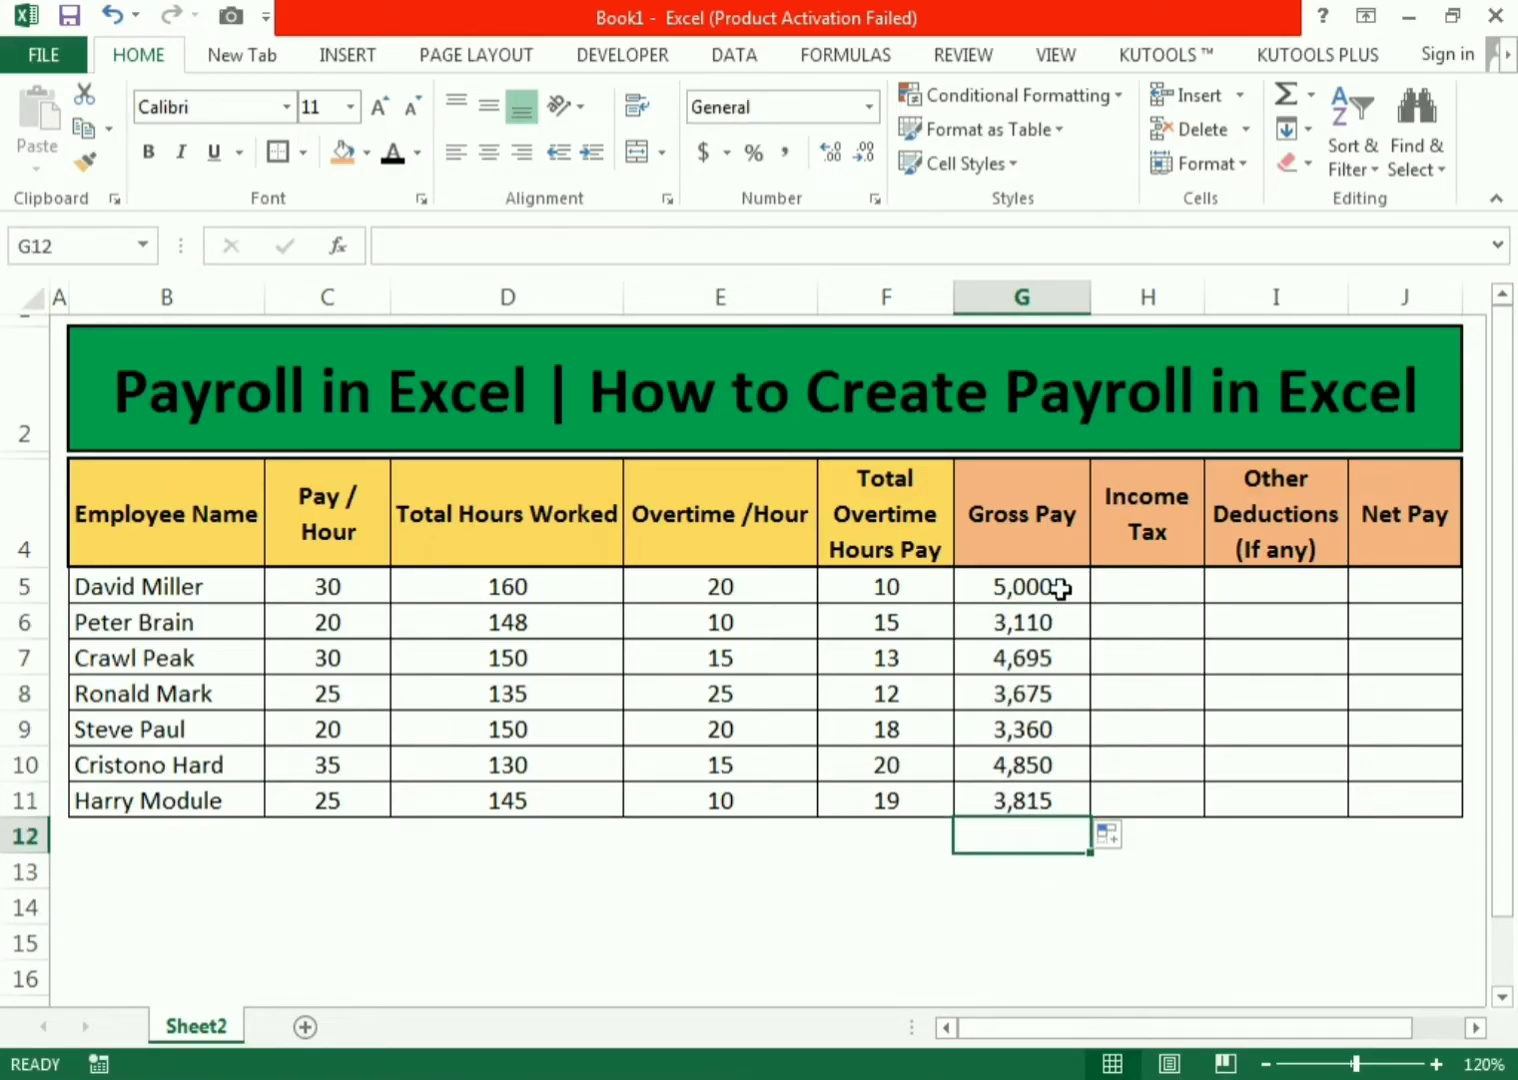
left_click(1127, 591)
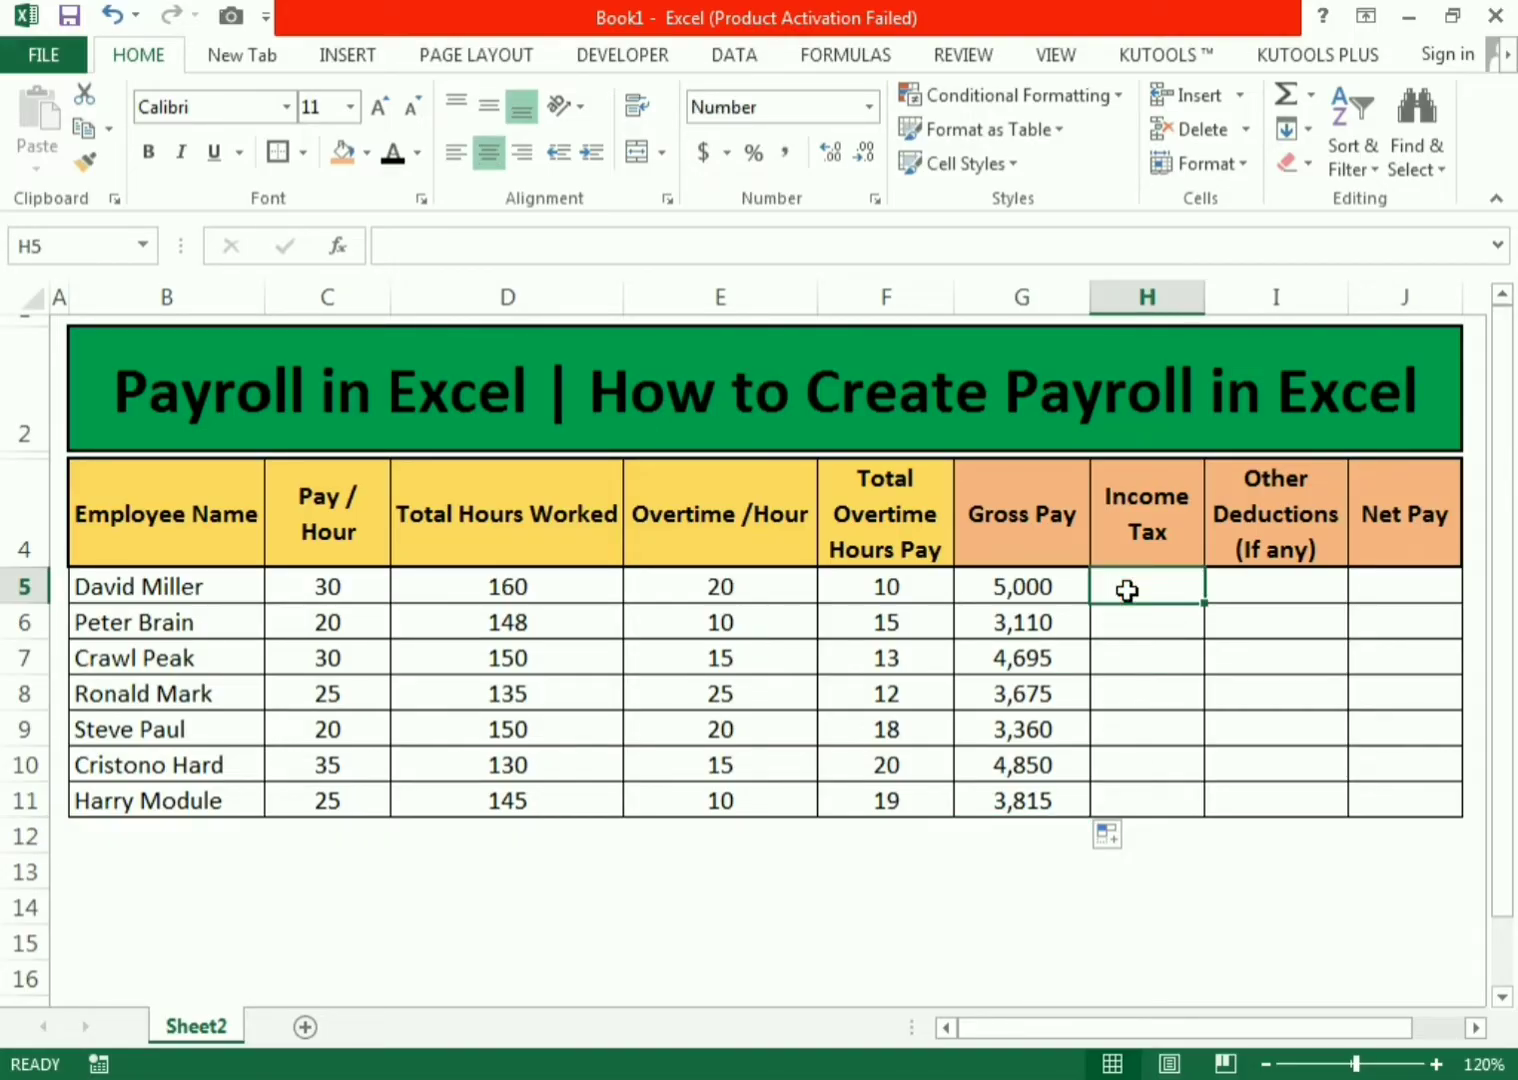
- Enter =G5*0.05 in H5 as the first employee's Income Tax
type("=")
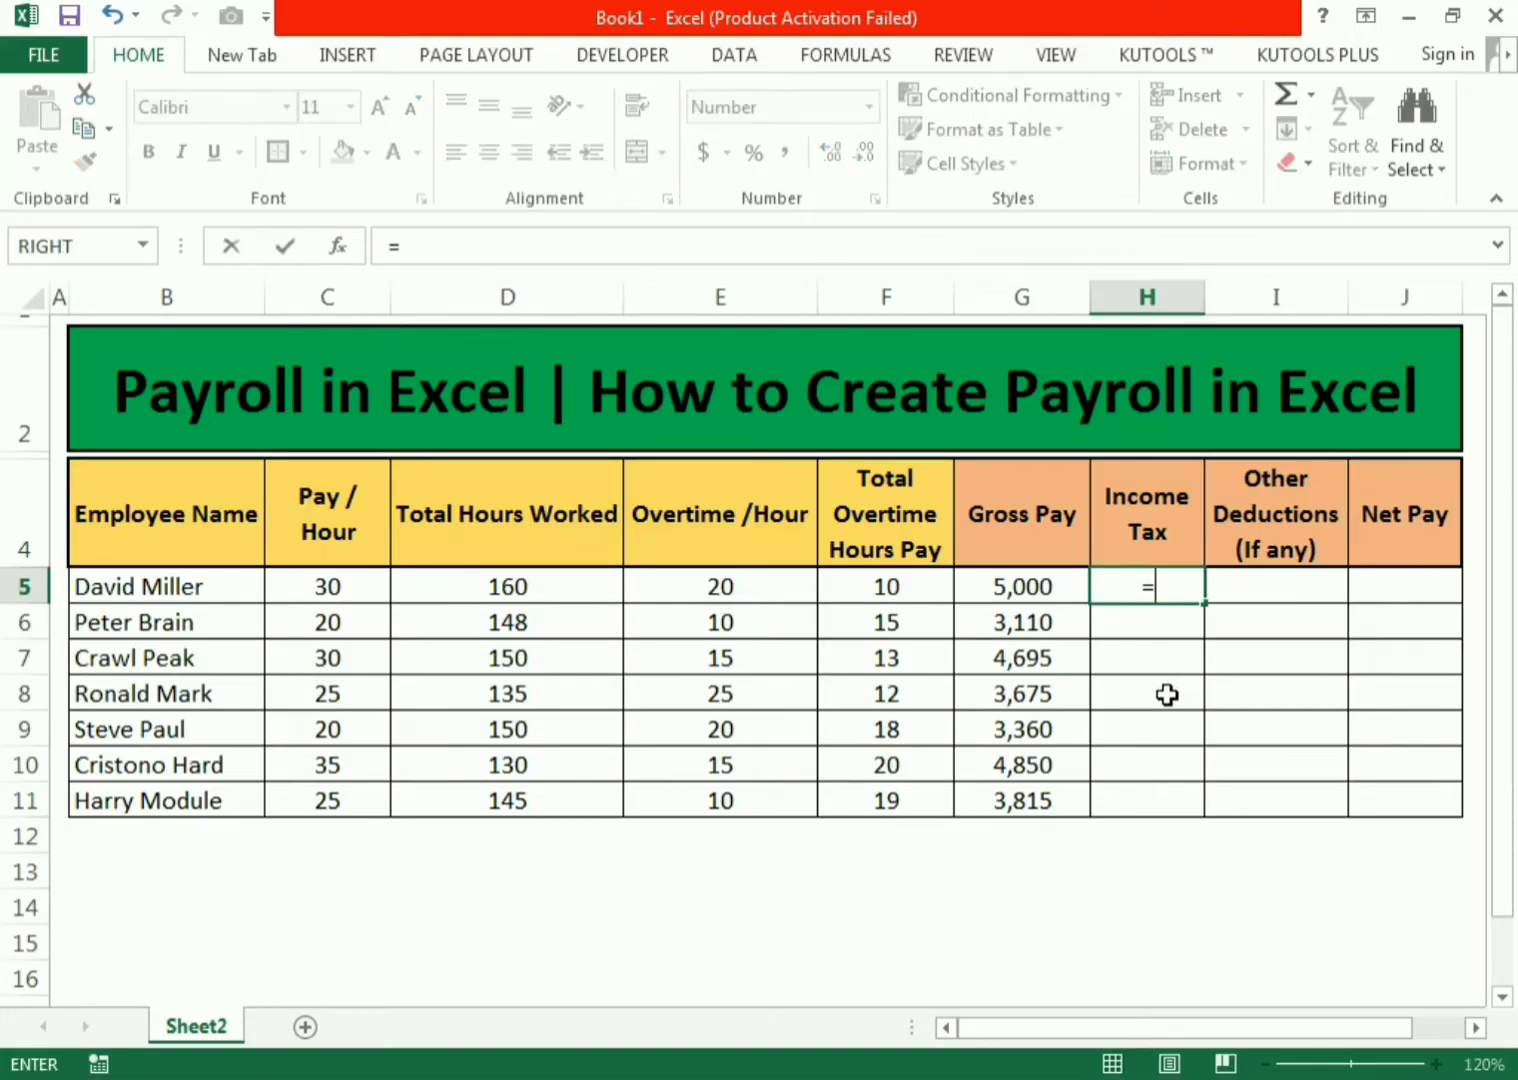
left_click(1040, 585)
type("*")
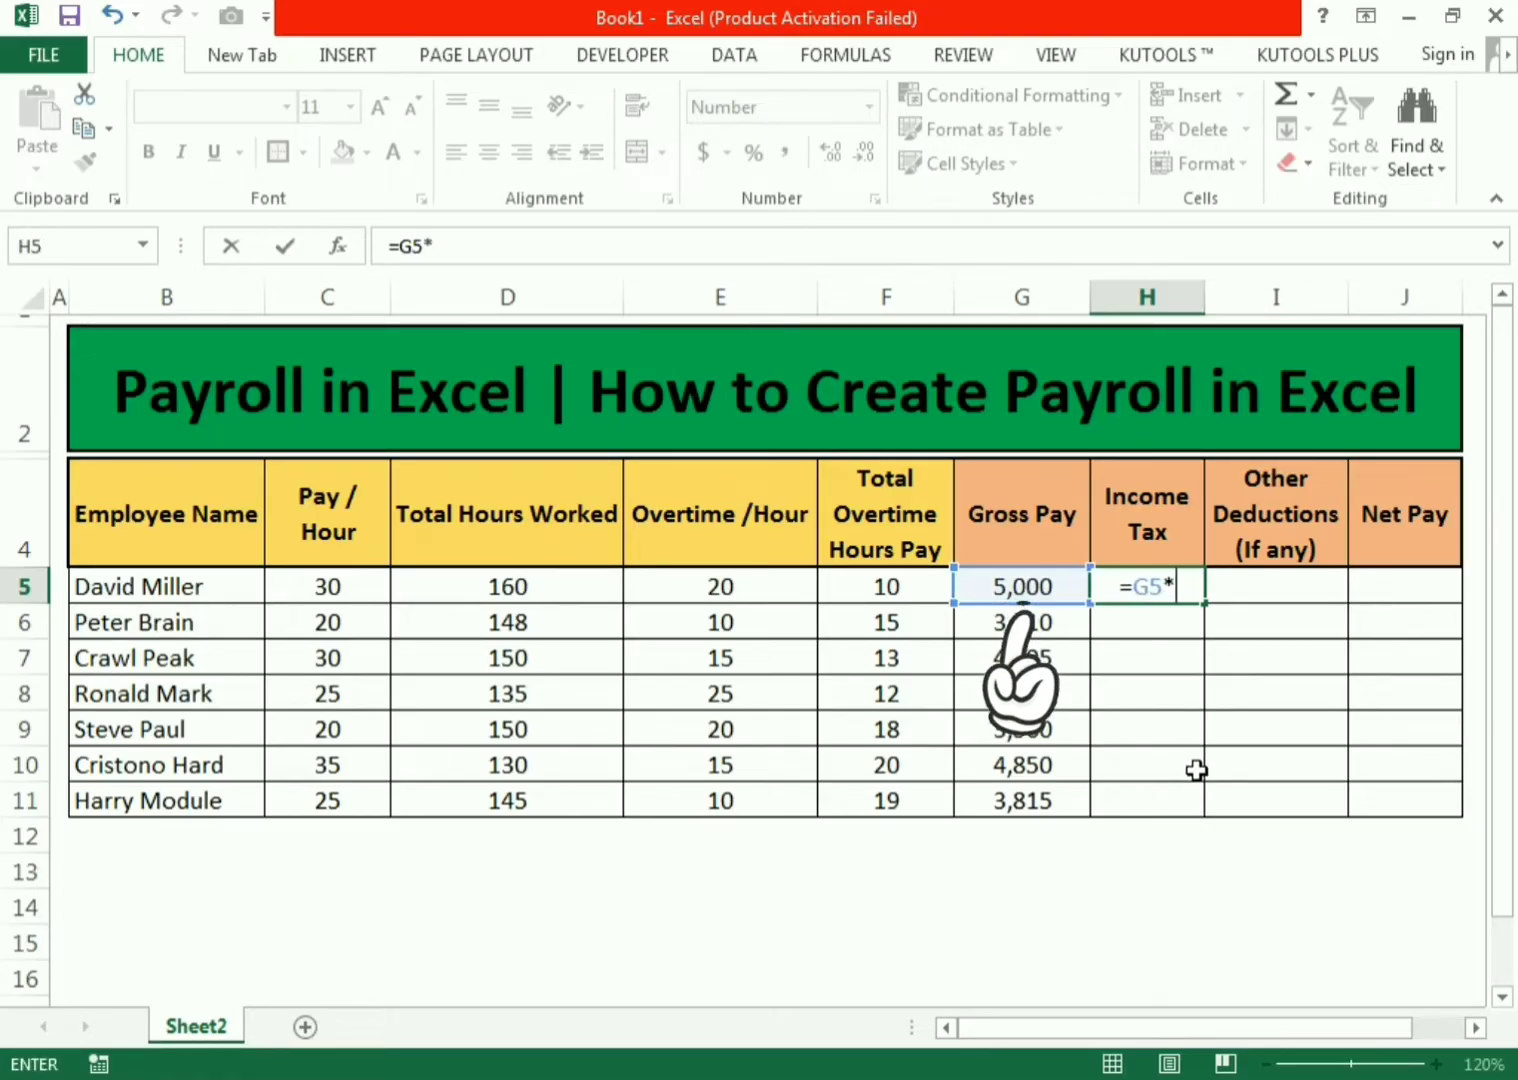
type("0.05")
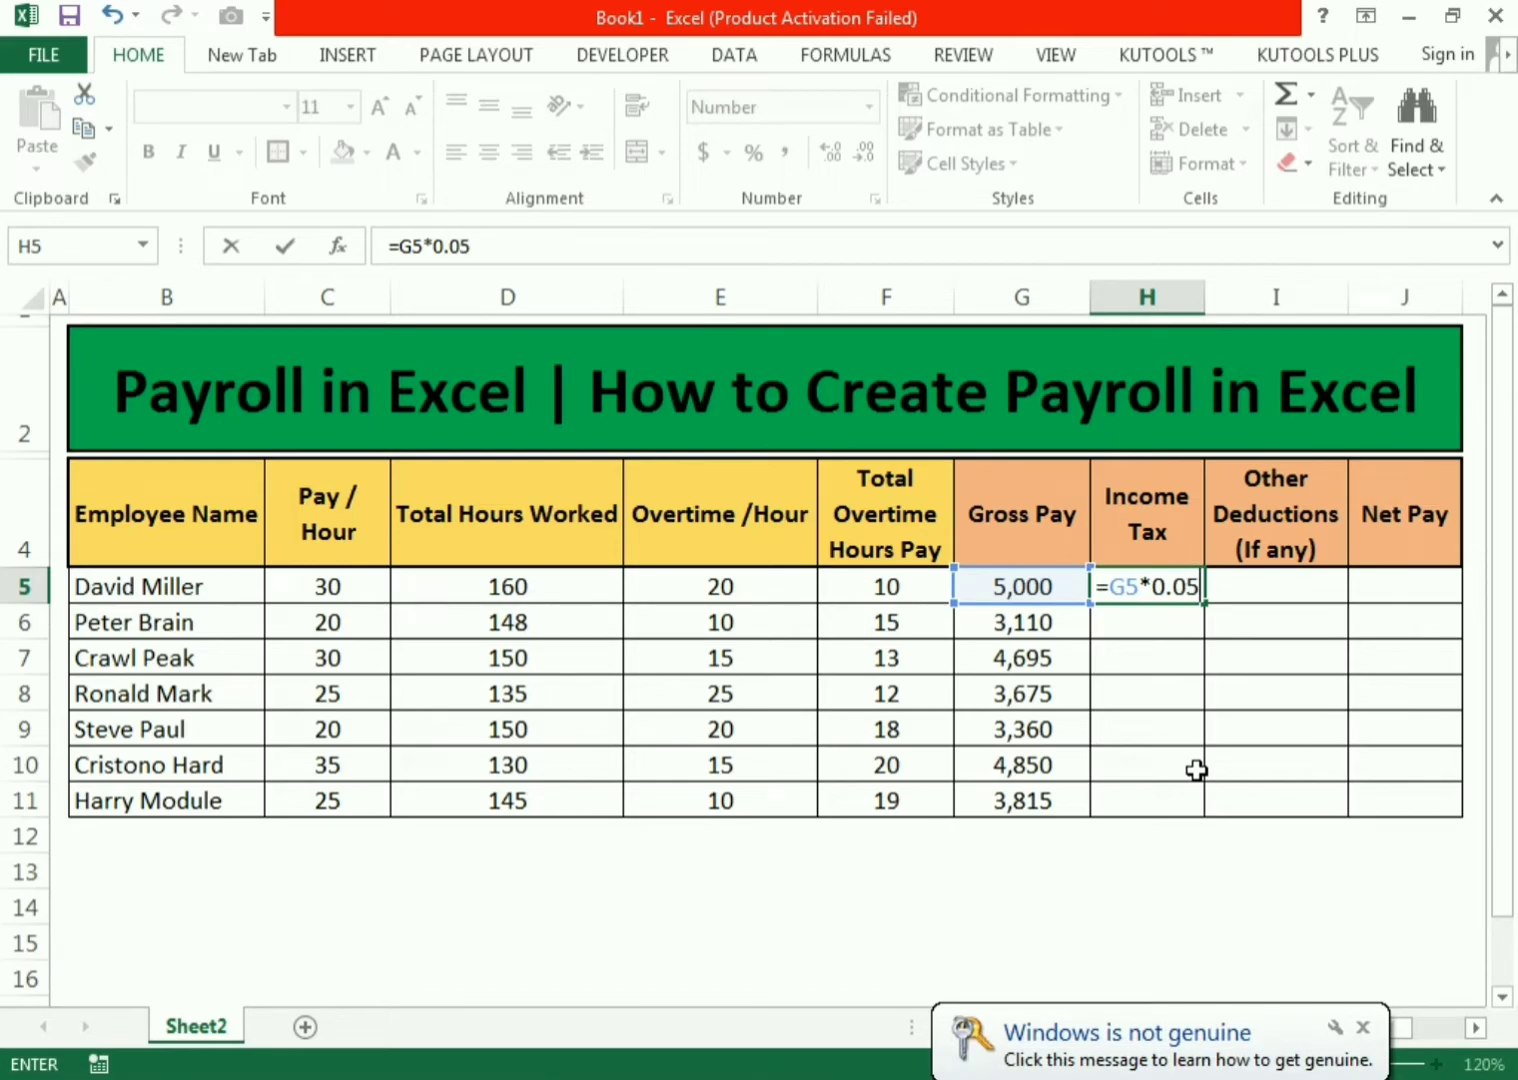
key("Return")
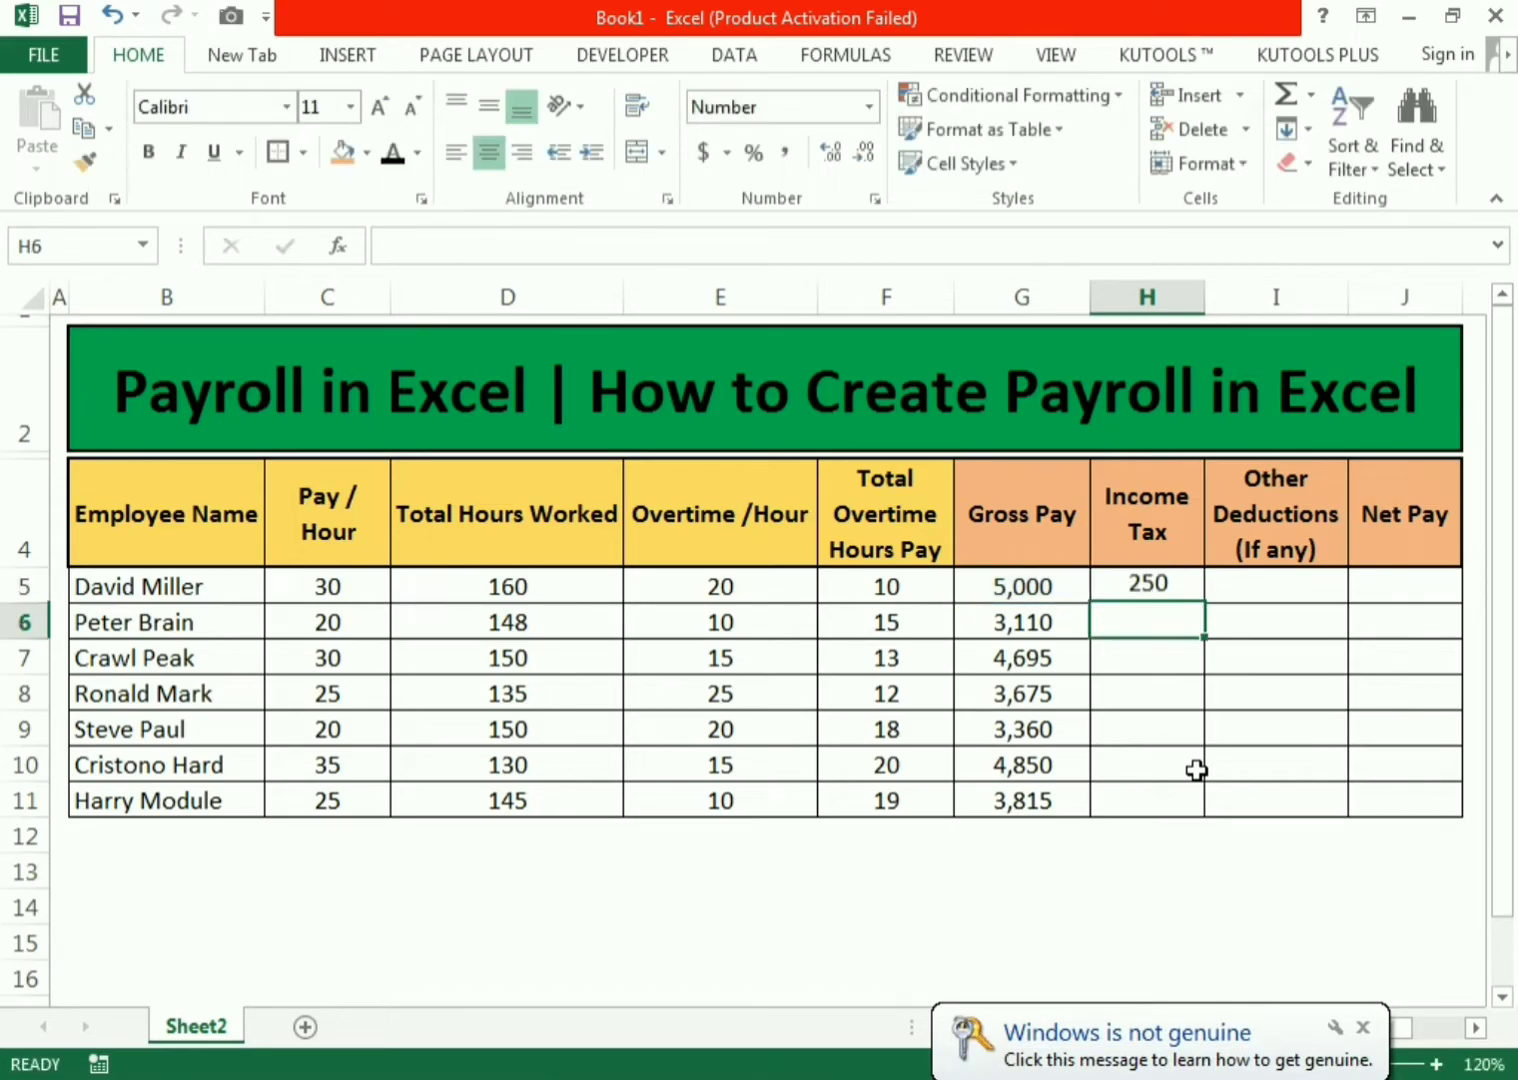
- Copy the Income Tax formula down to H11 for all seven employees
left_click(1374, 1025)
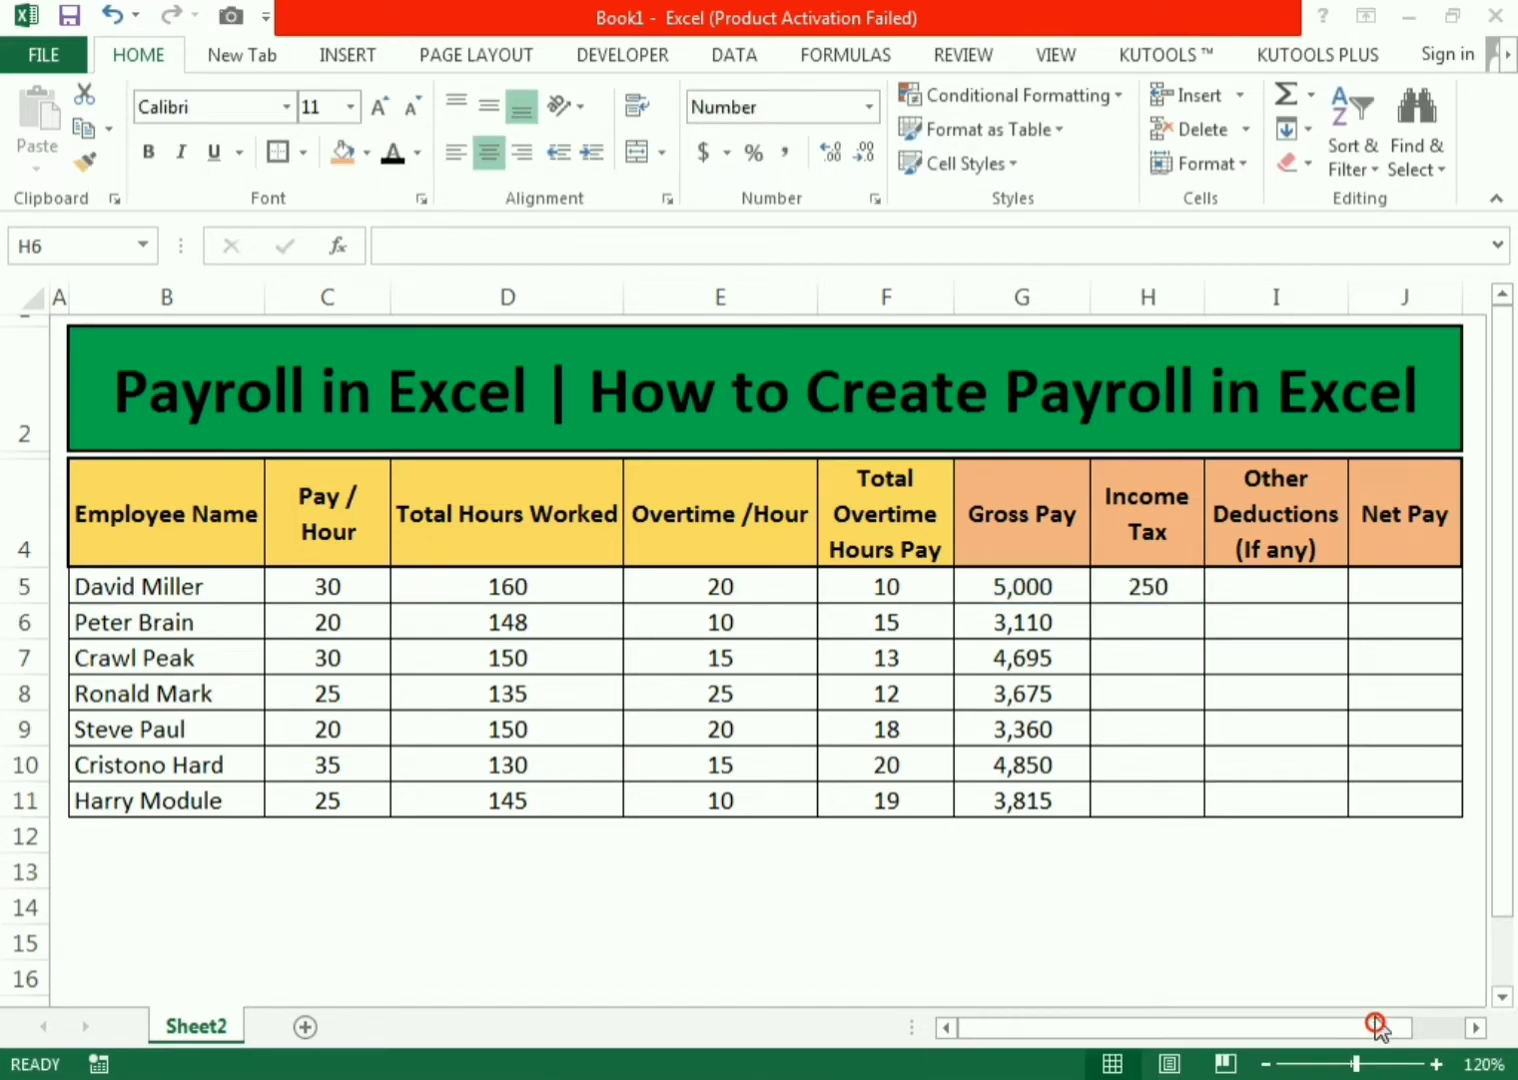
left_click(1172, 585)
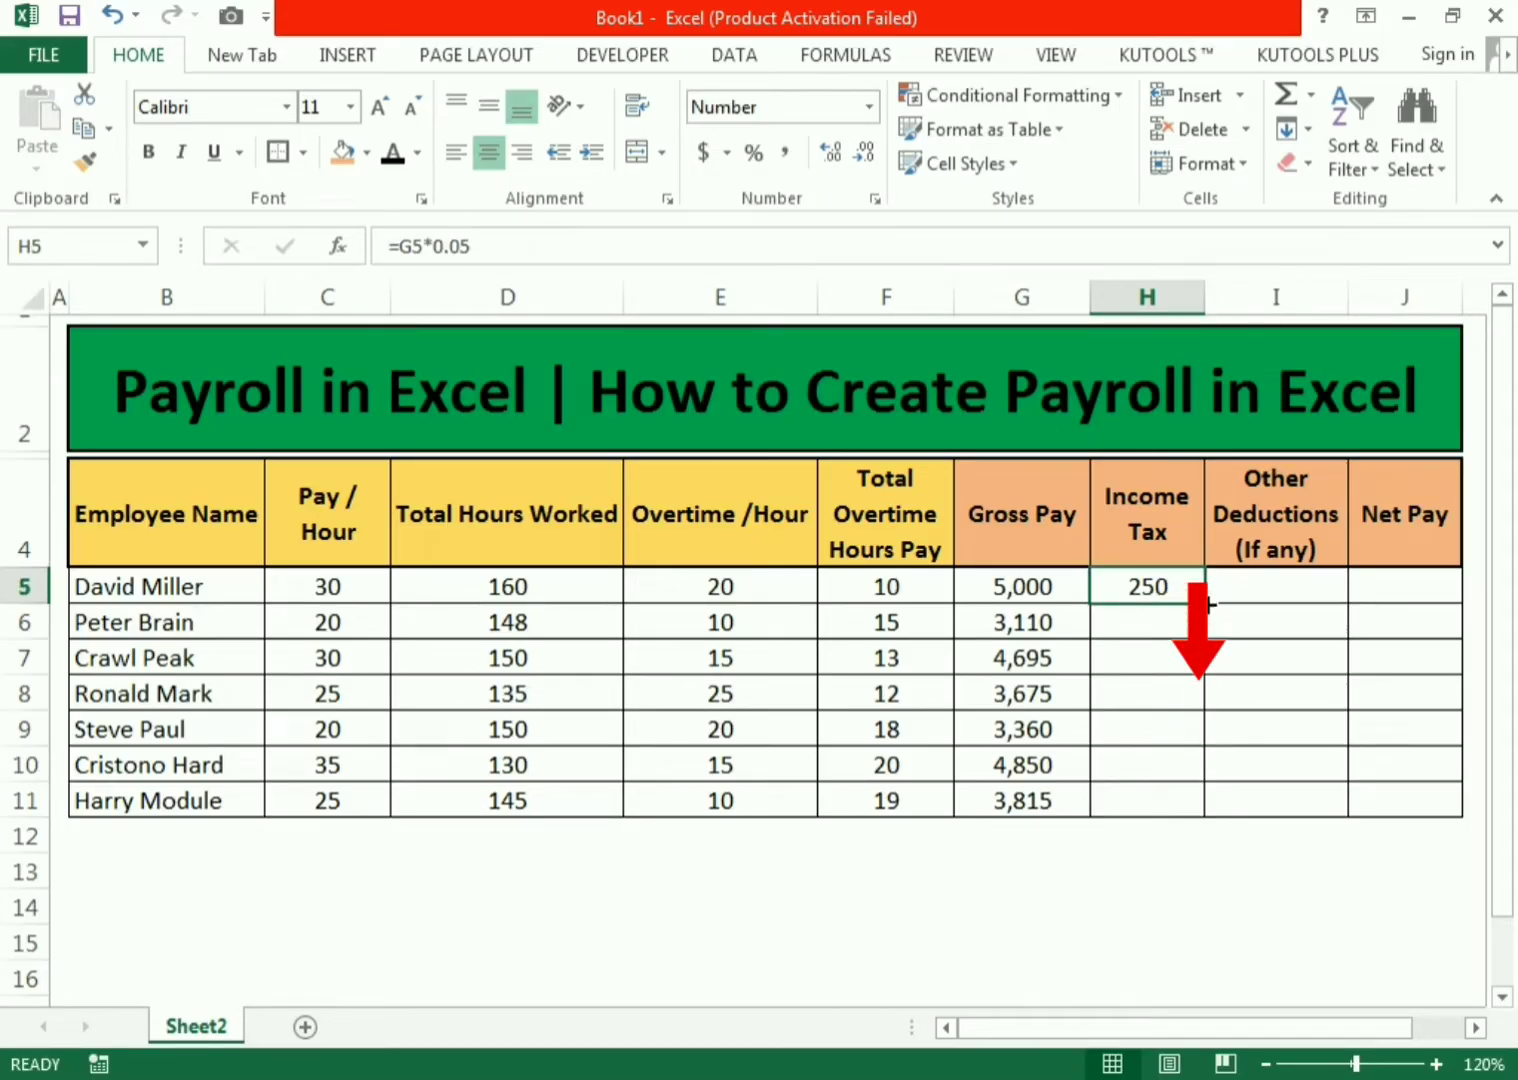
left_click_drag(1210, 604, 1189, 801)
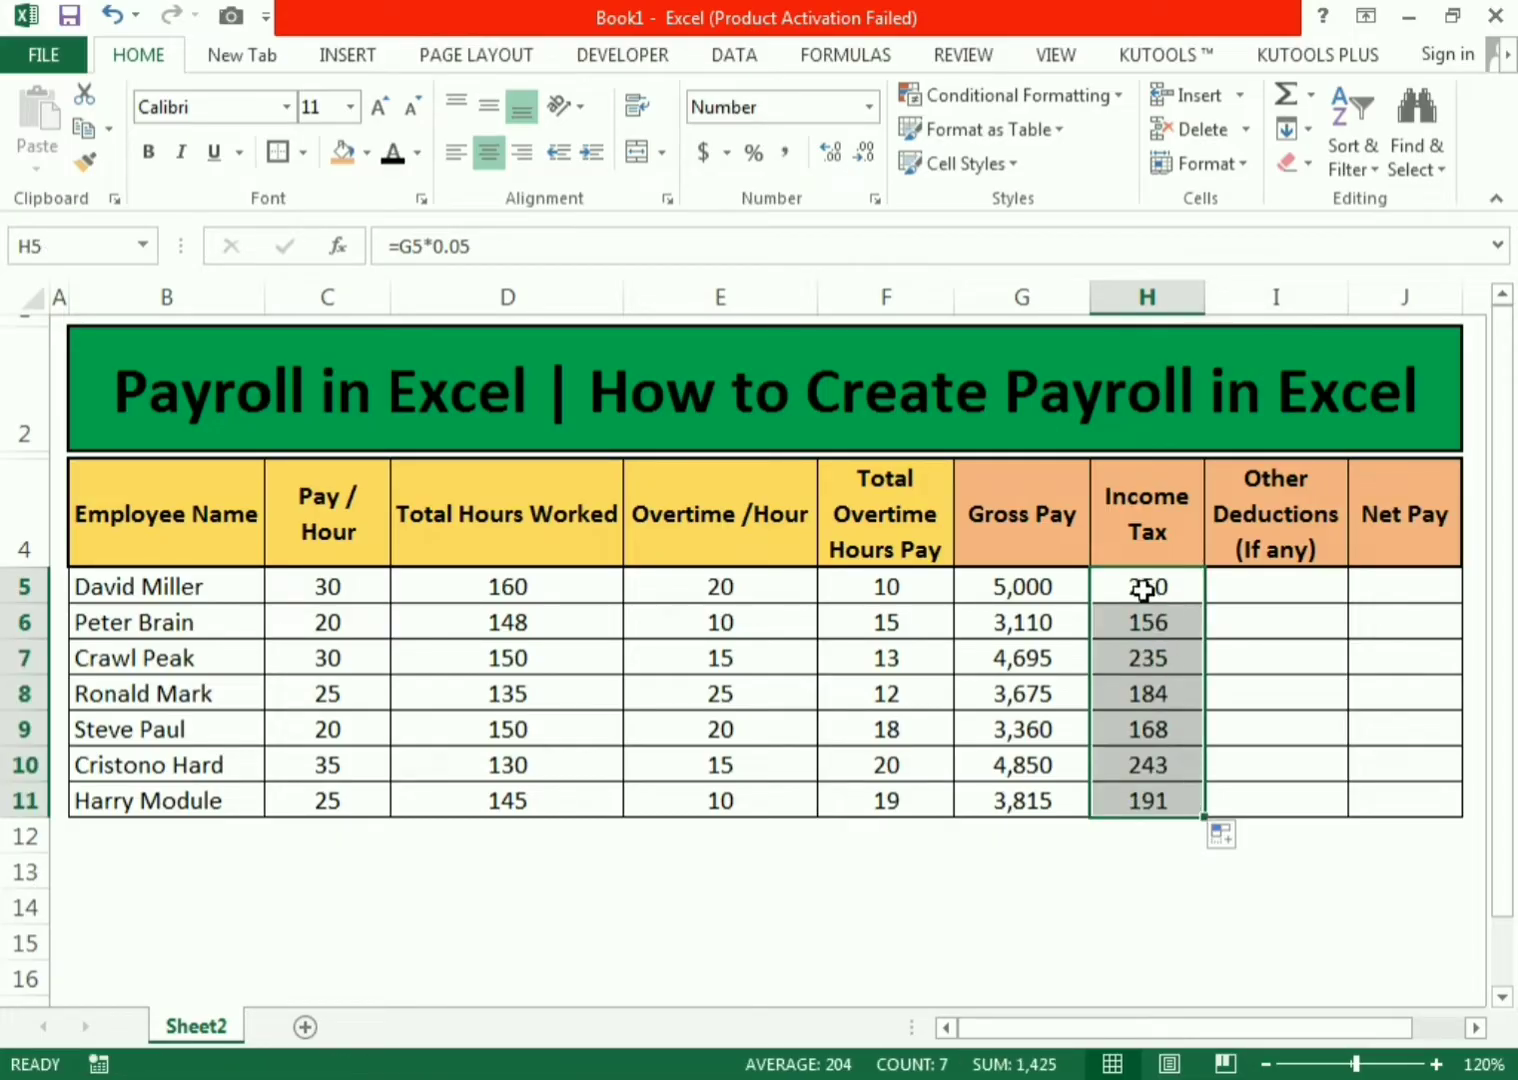
left_click(1158, 856)
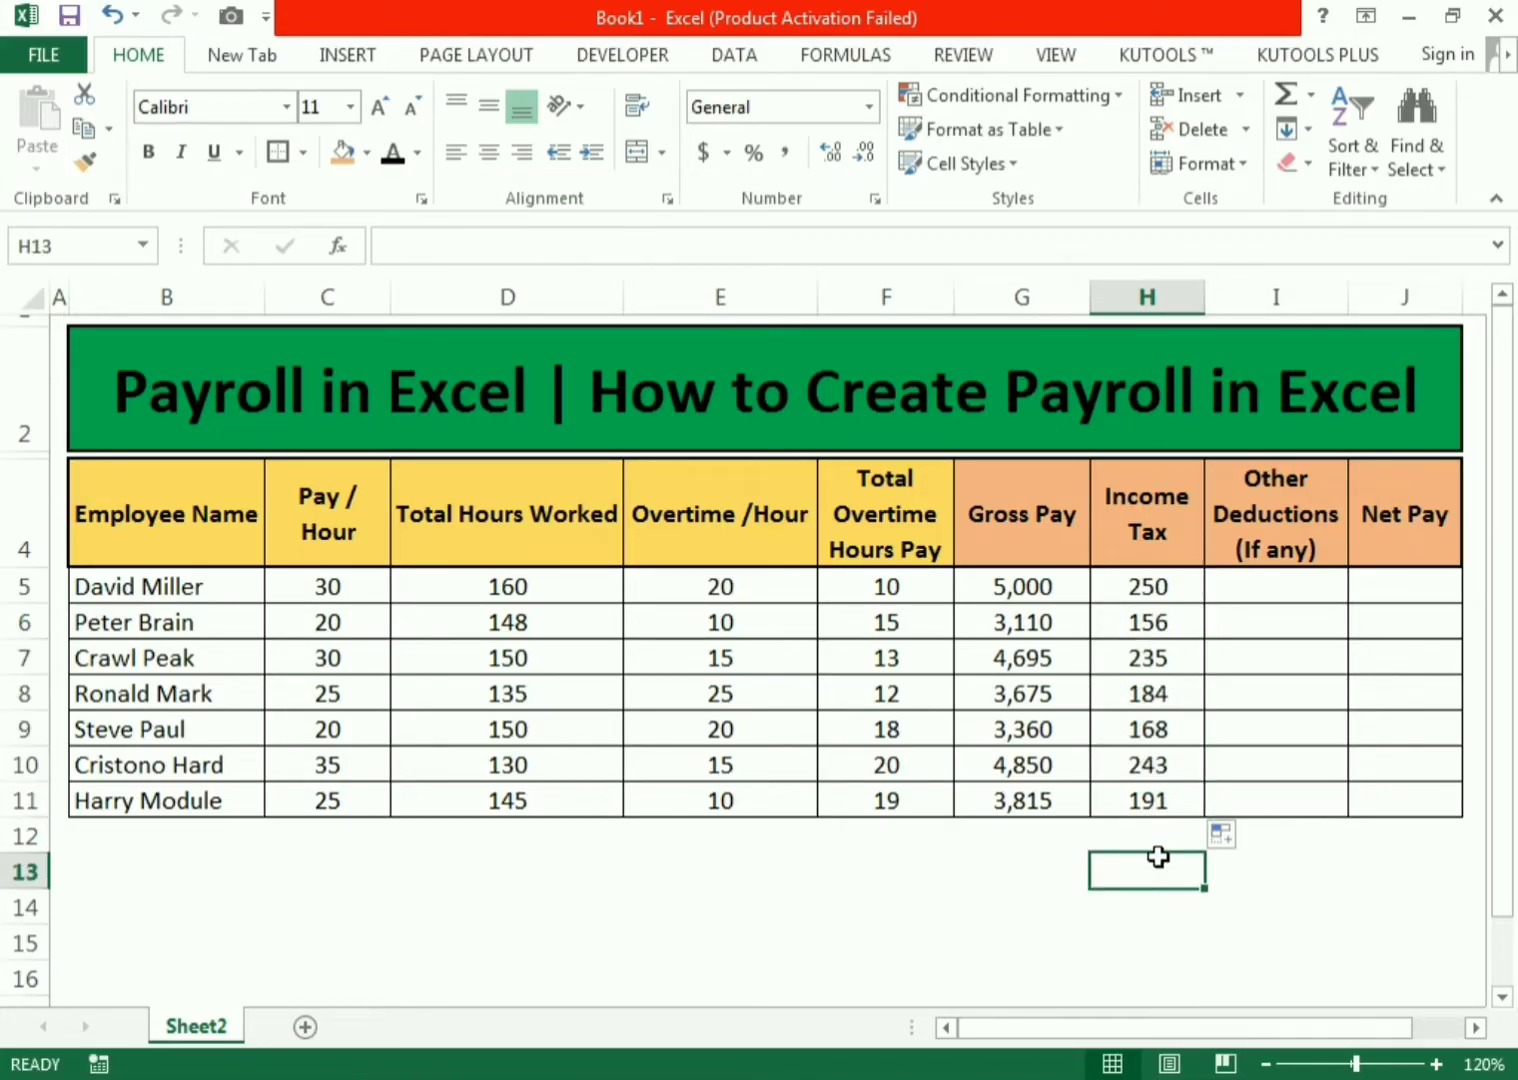
- Type deductions 150, 200, 150, 25 and 180 into I5 through I9
left_click(1217, 586)
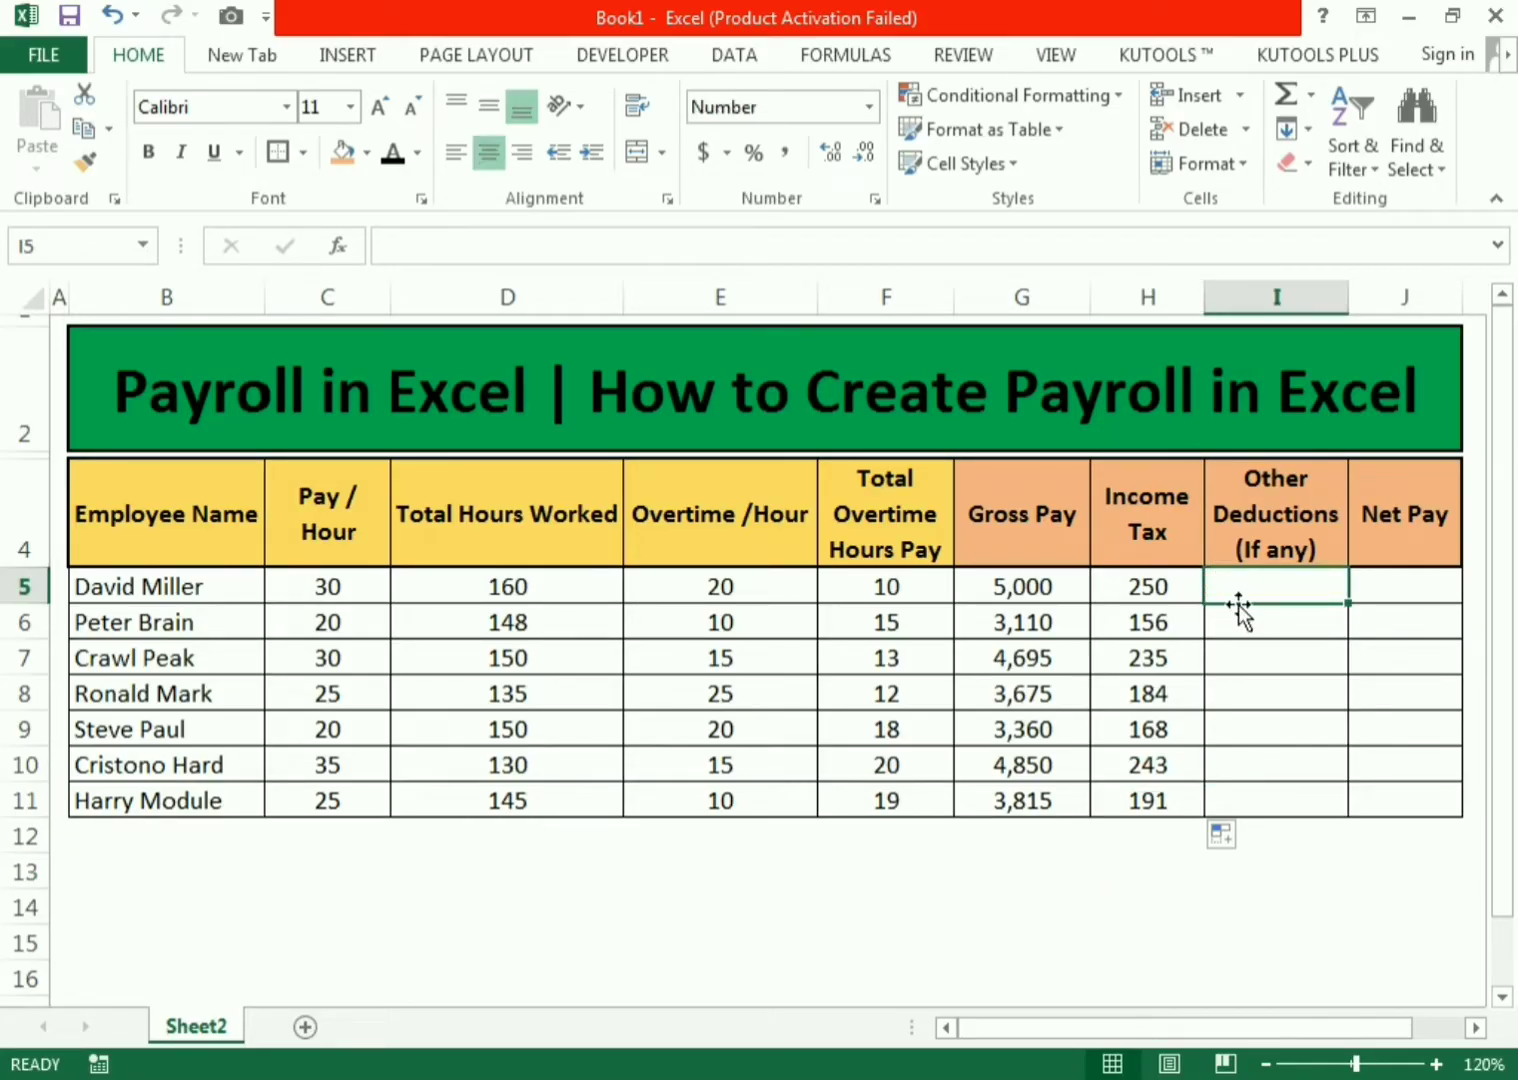
type("150")
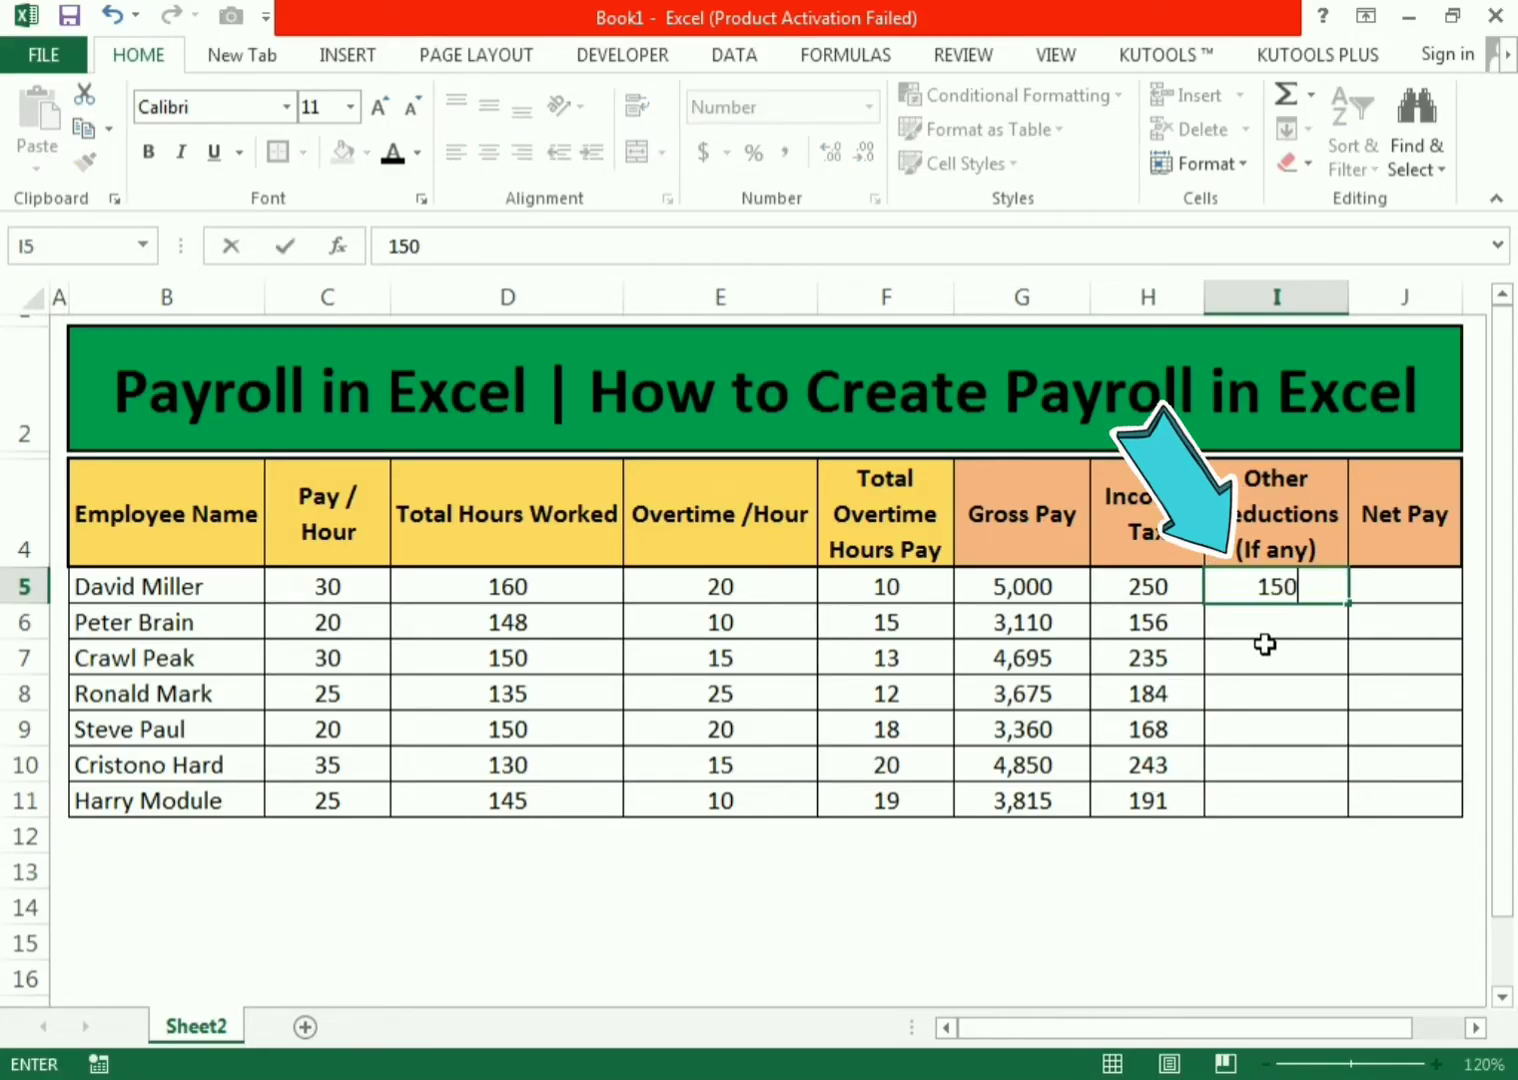
key("Return")
type("200")
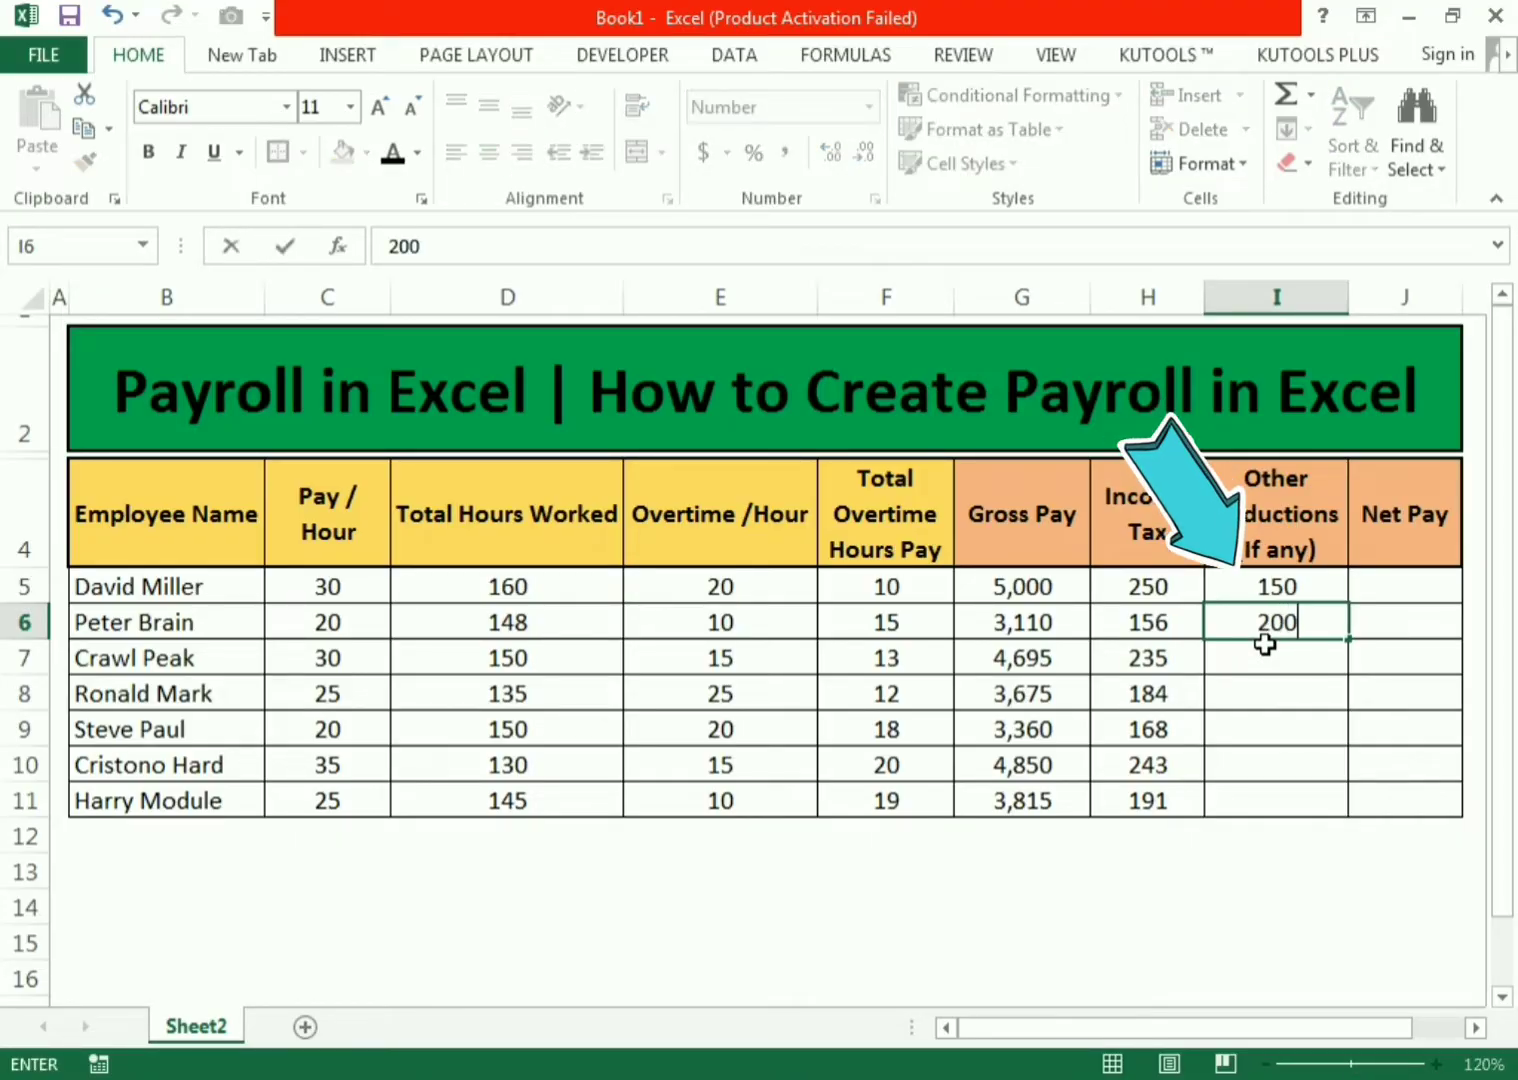
key("Return")
type("150")
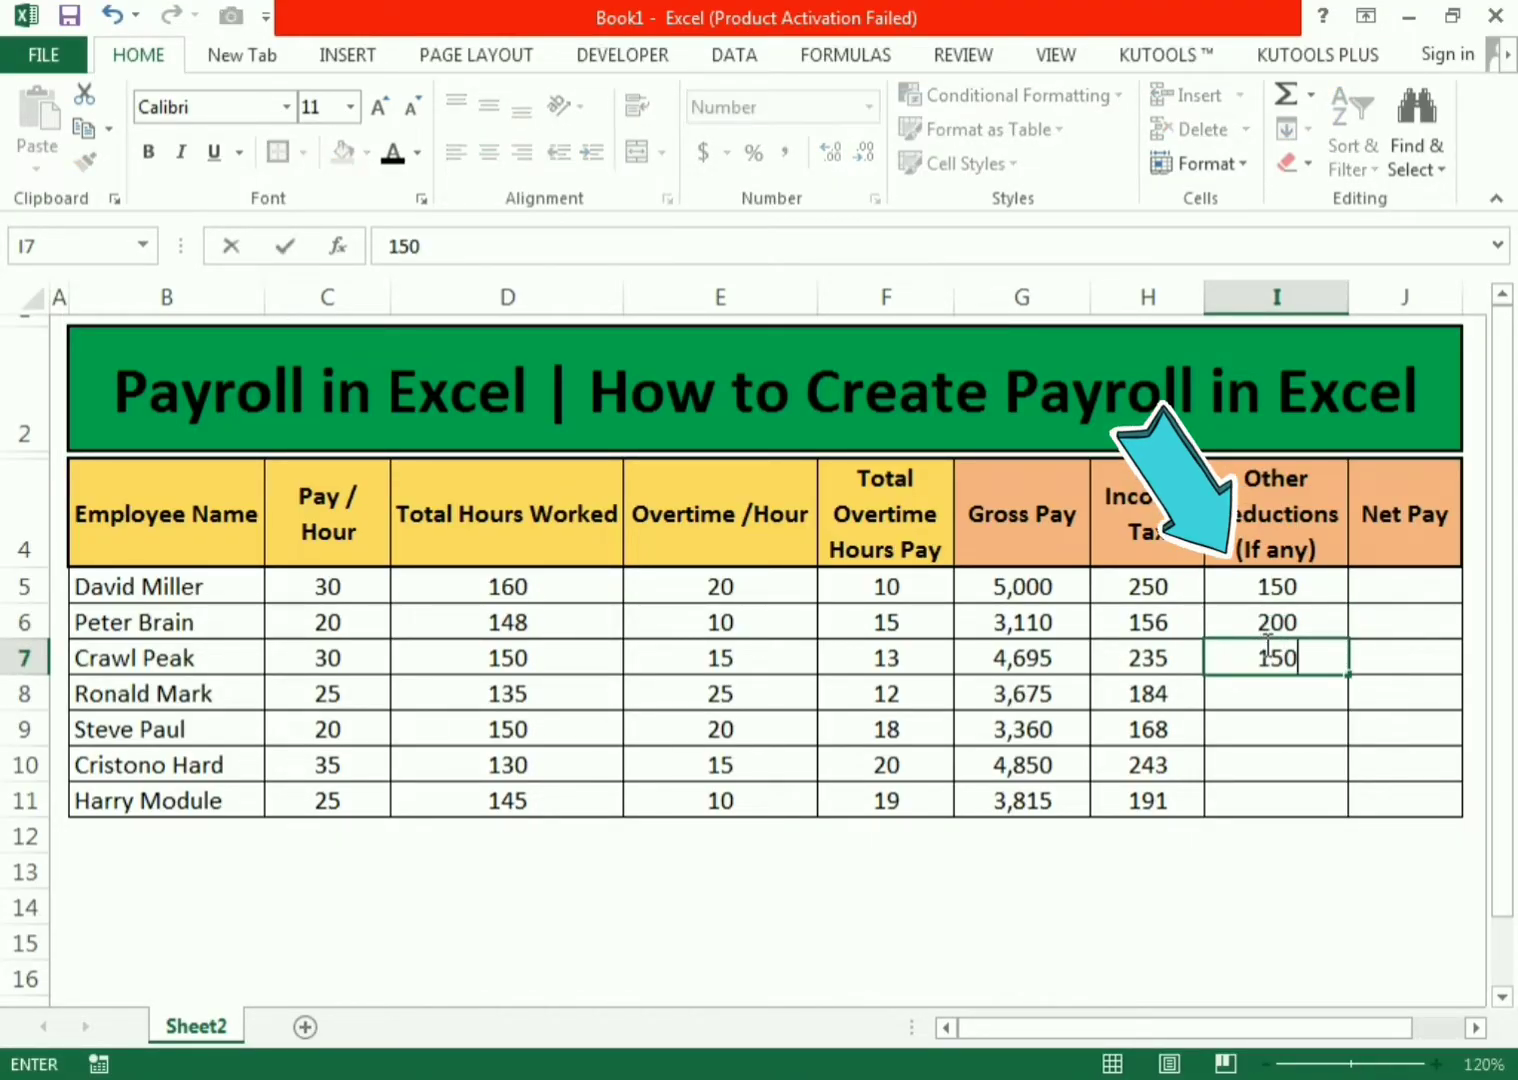
key("Return")
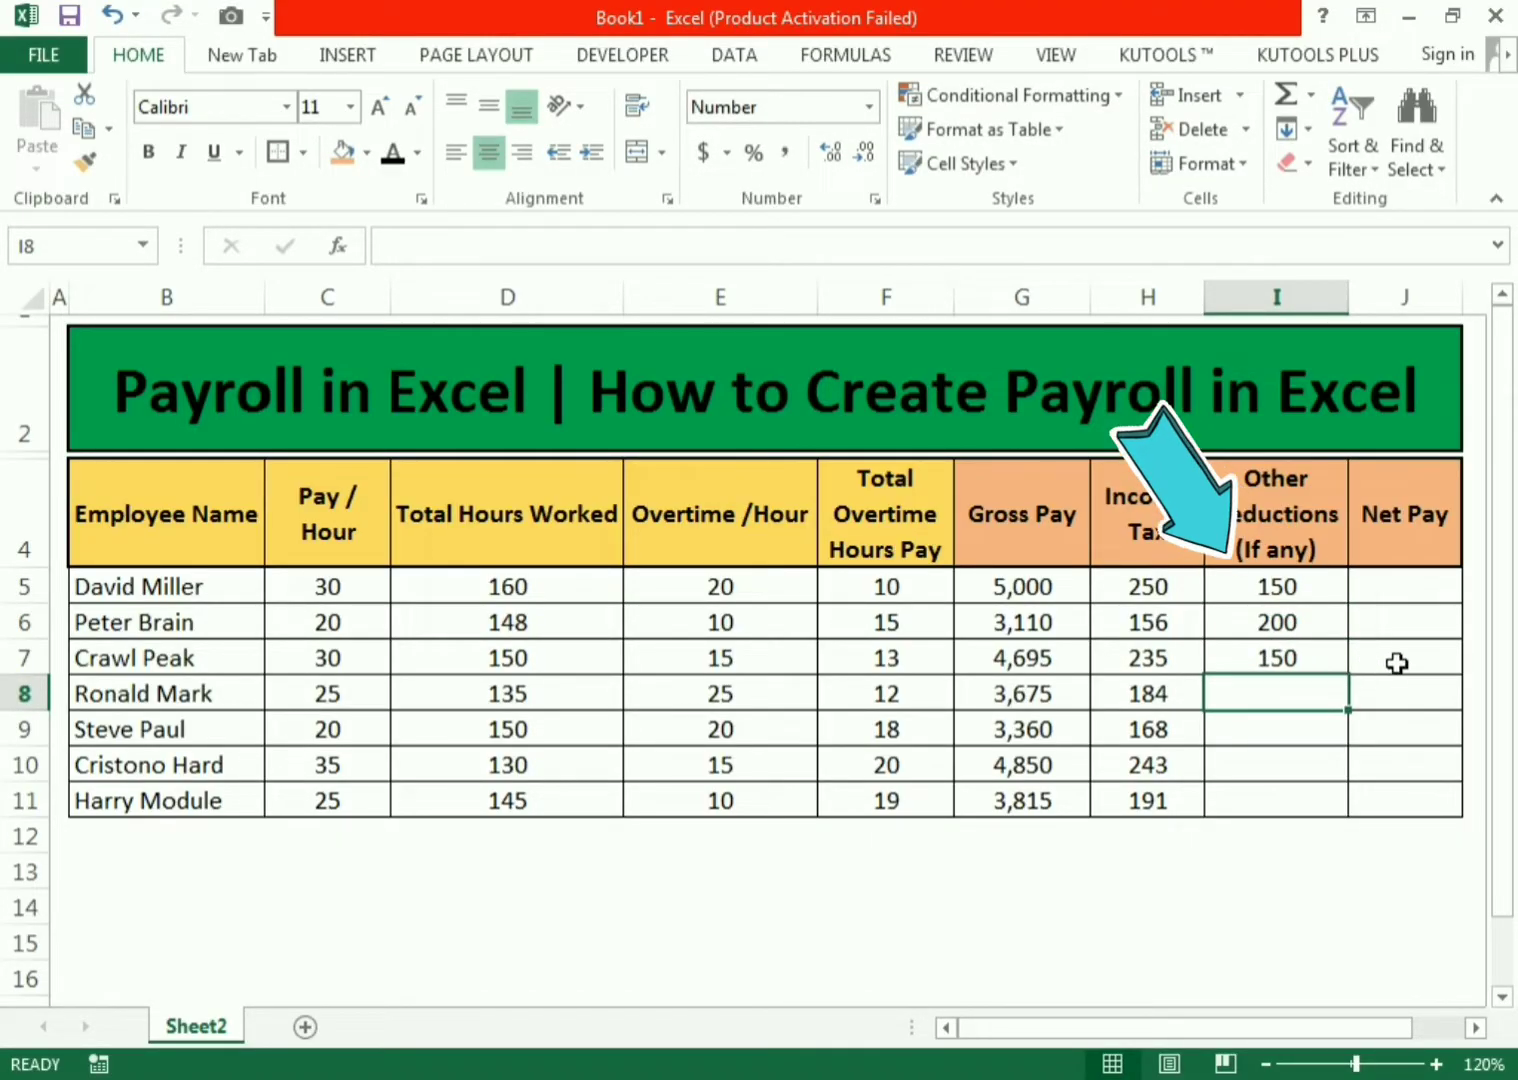
type("25")
key("Return")
type("1")
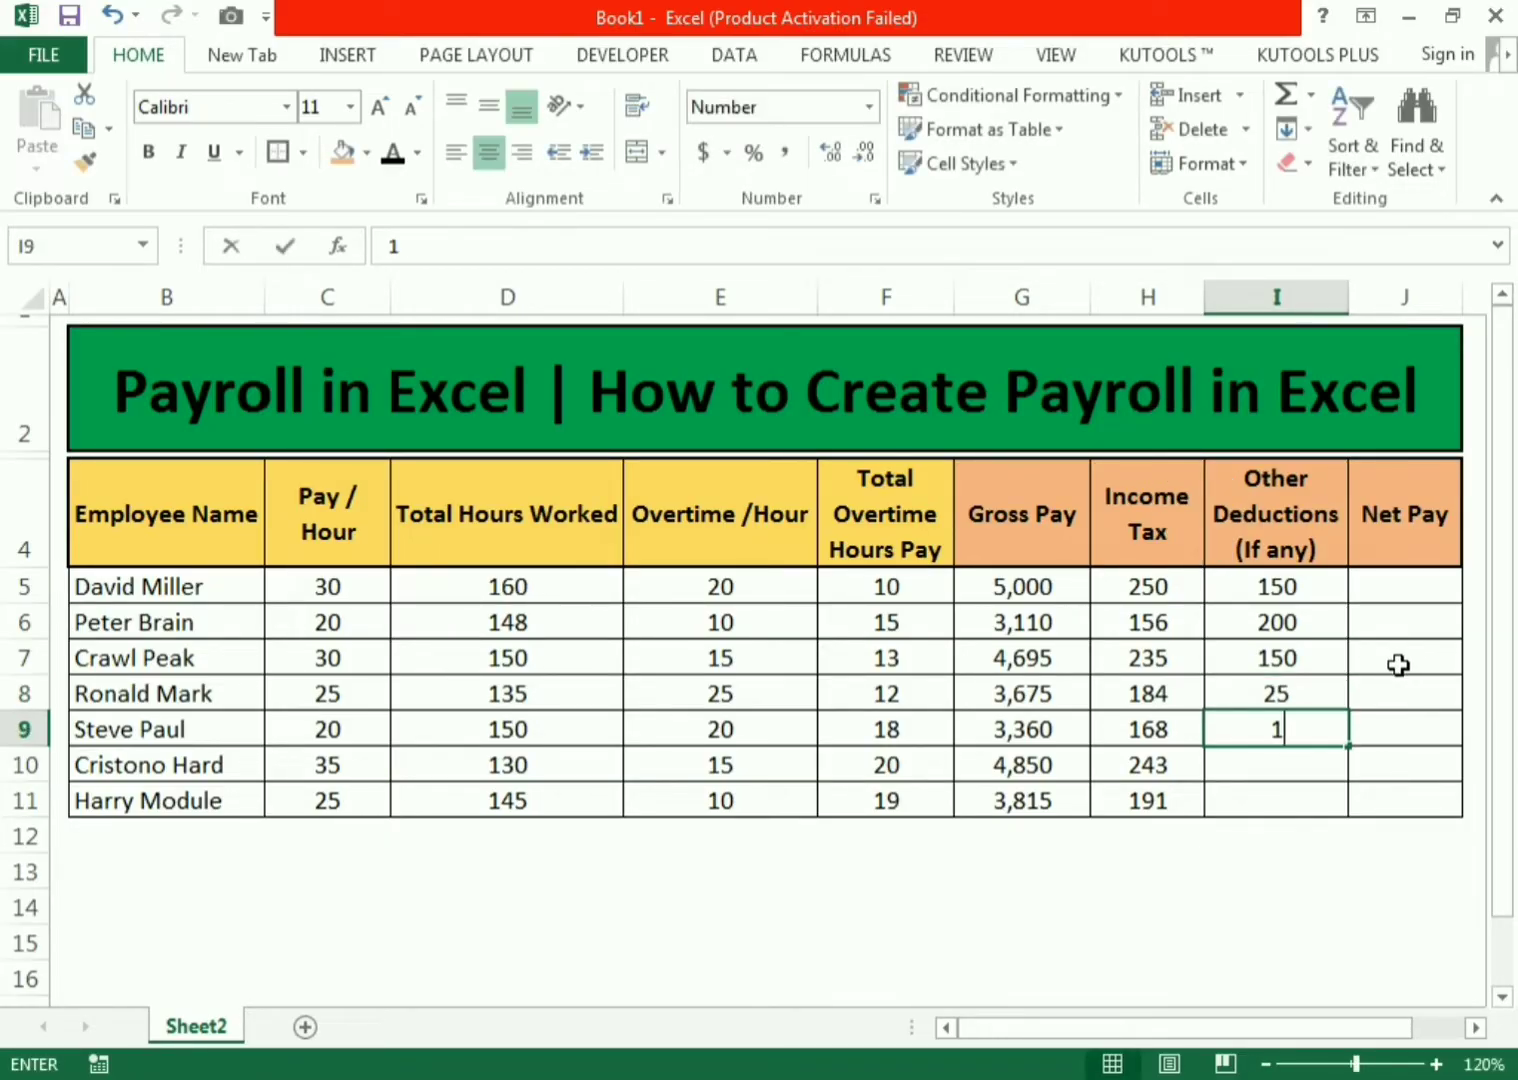
type("80")
key("Return")
- Correct I8 to 250, then enter 100 and 180 in I10 and I11
key("Up")
key("Up")
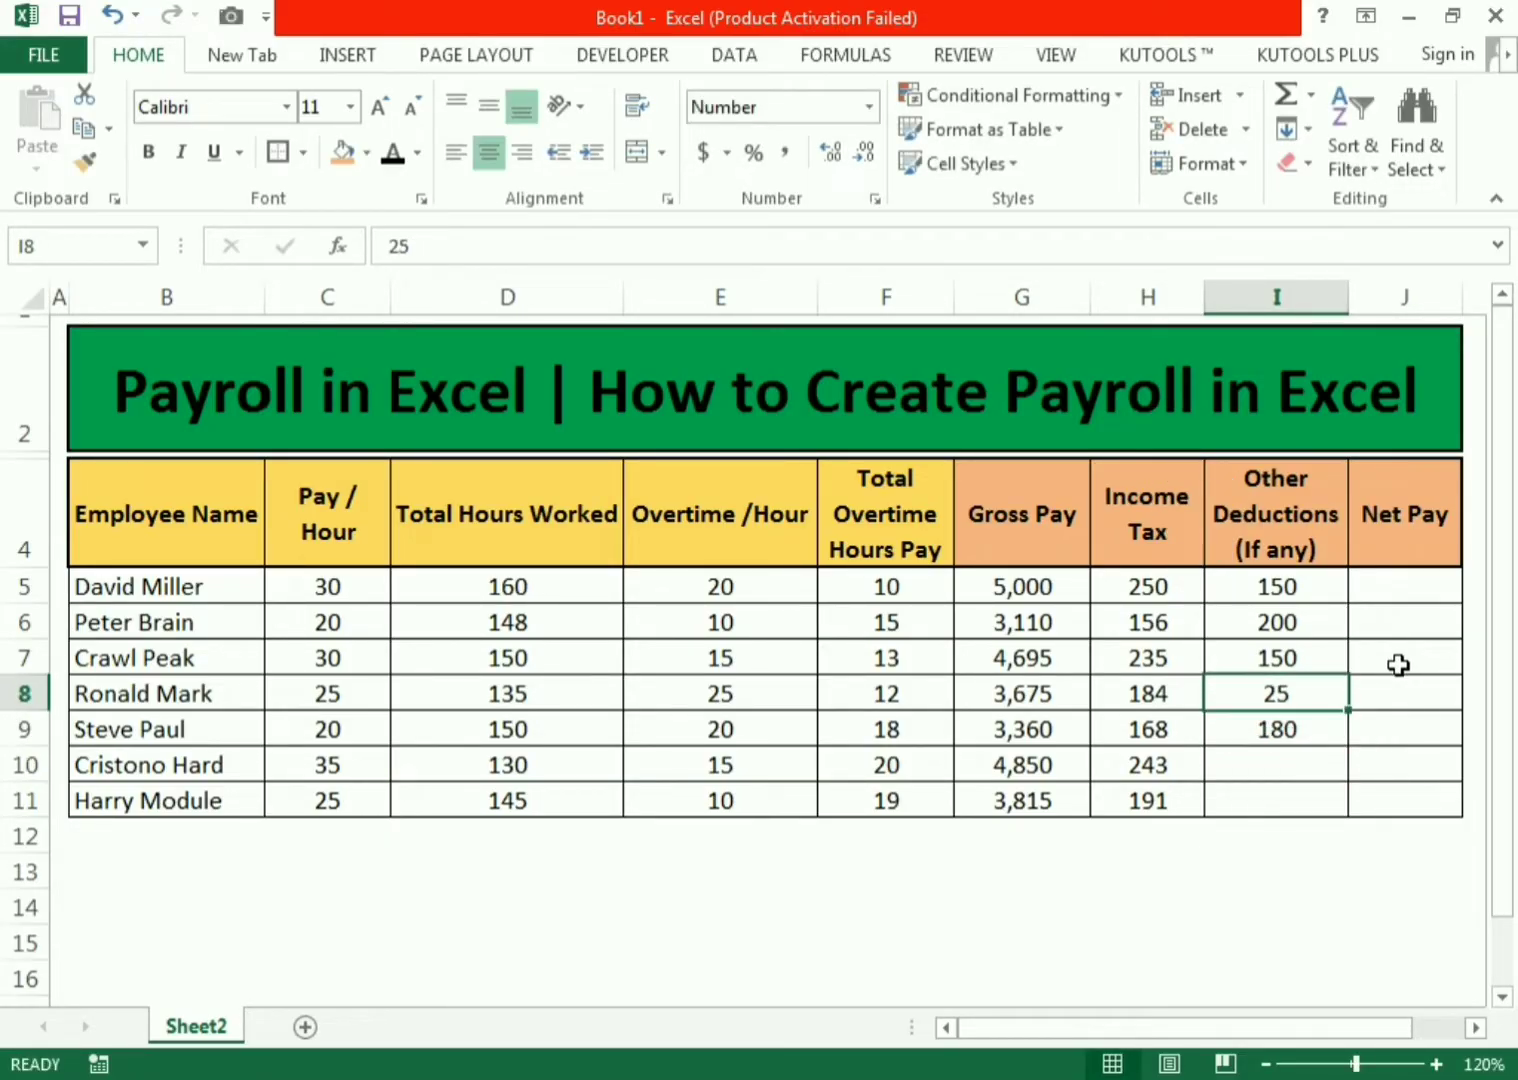
type("250")
key("Return")
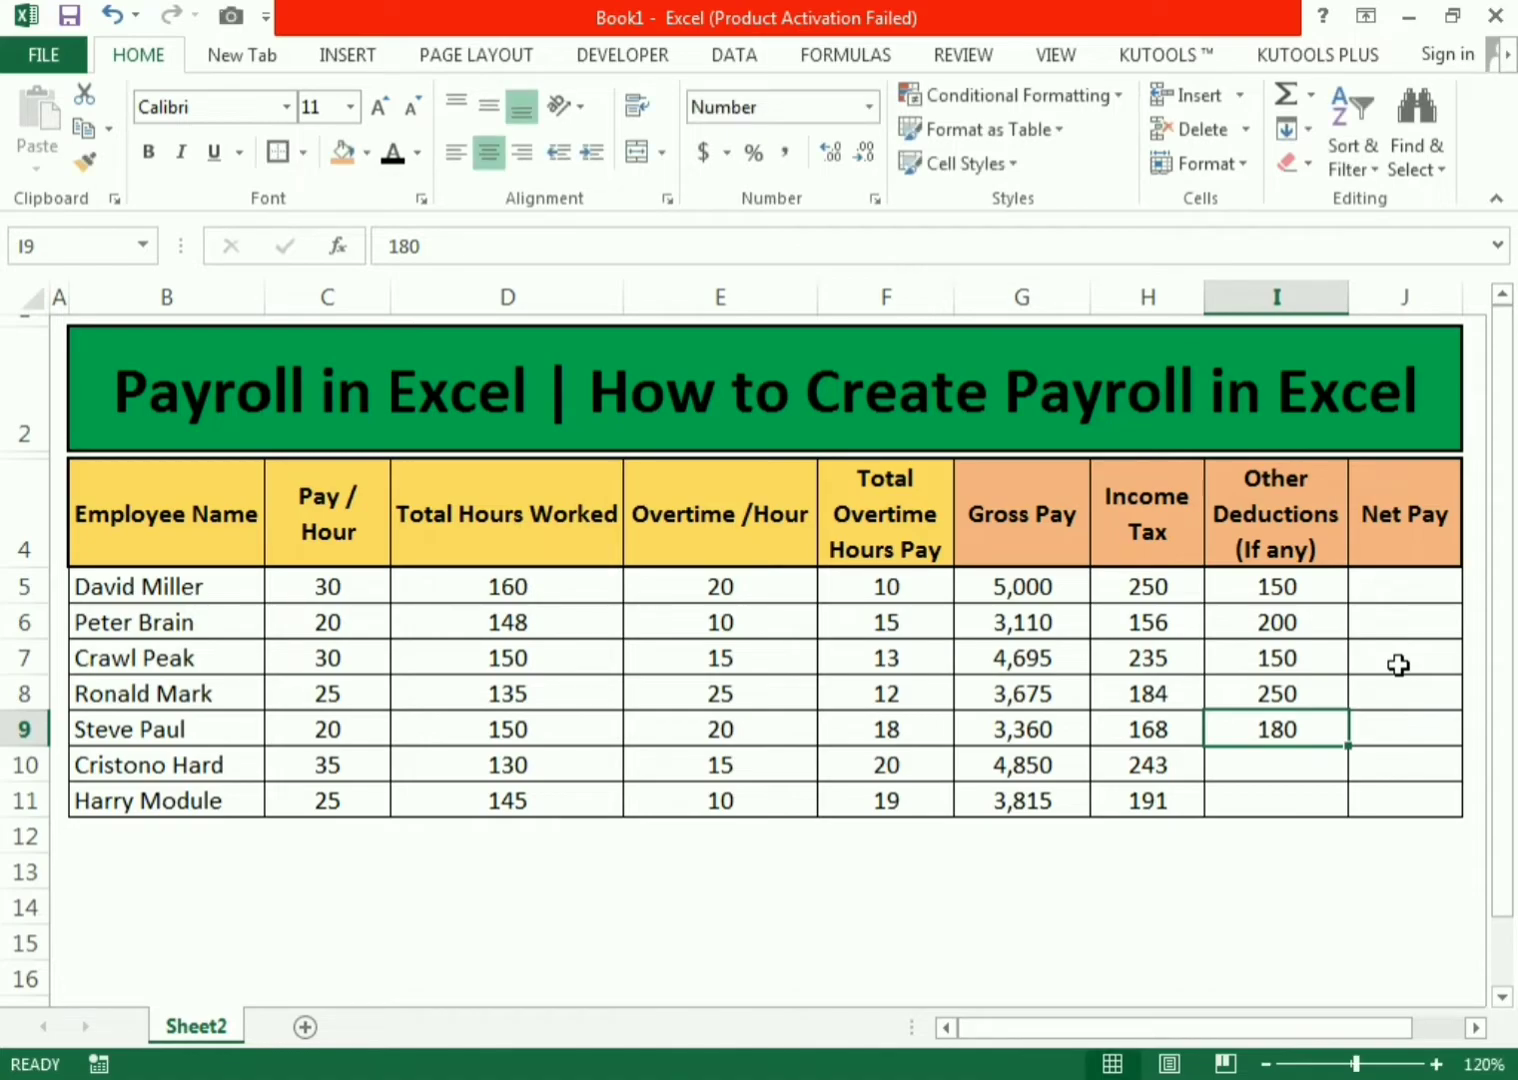
key("Return")
type("100")
key("Return")
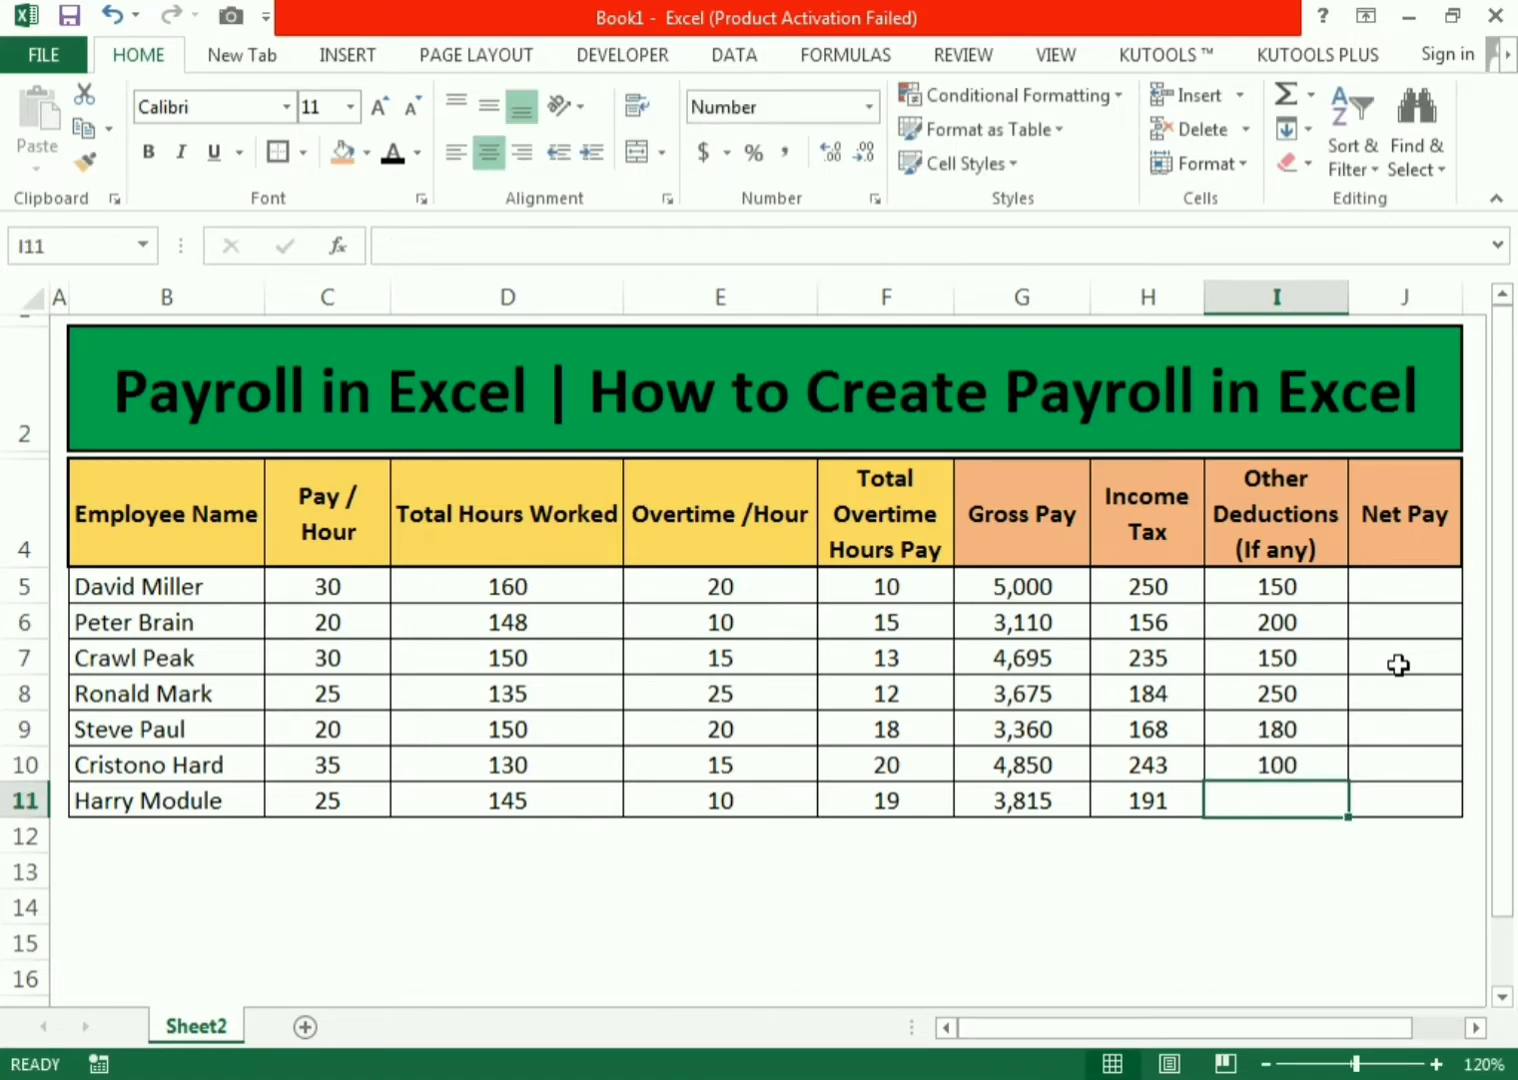
type("180")
key("Return")
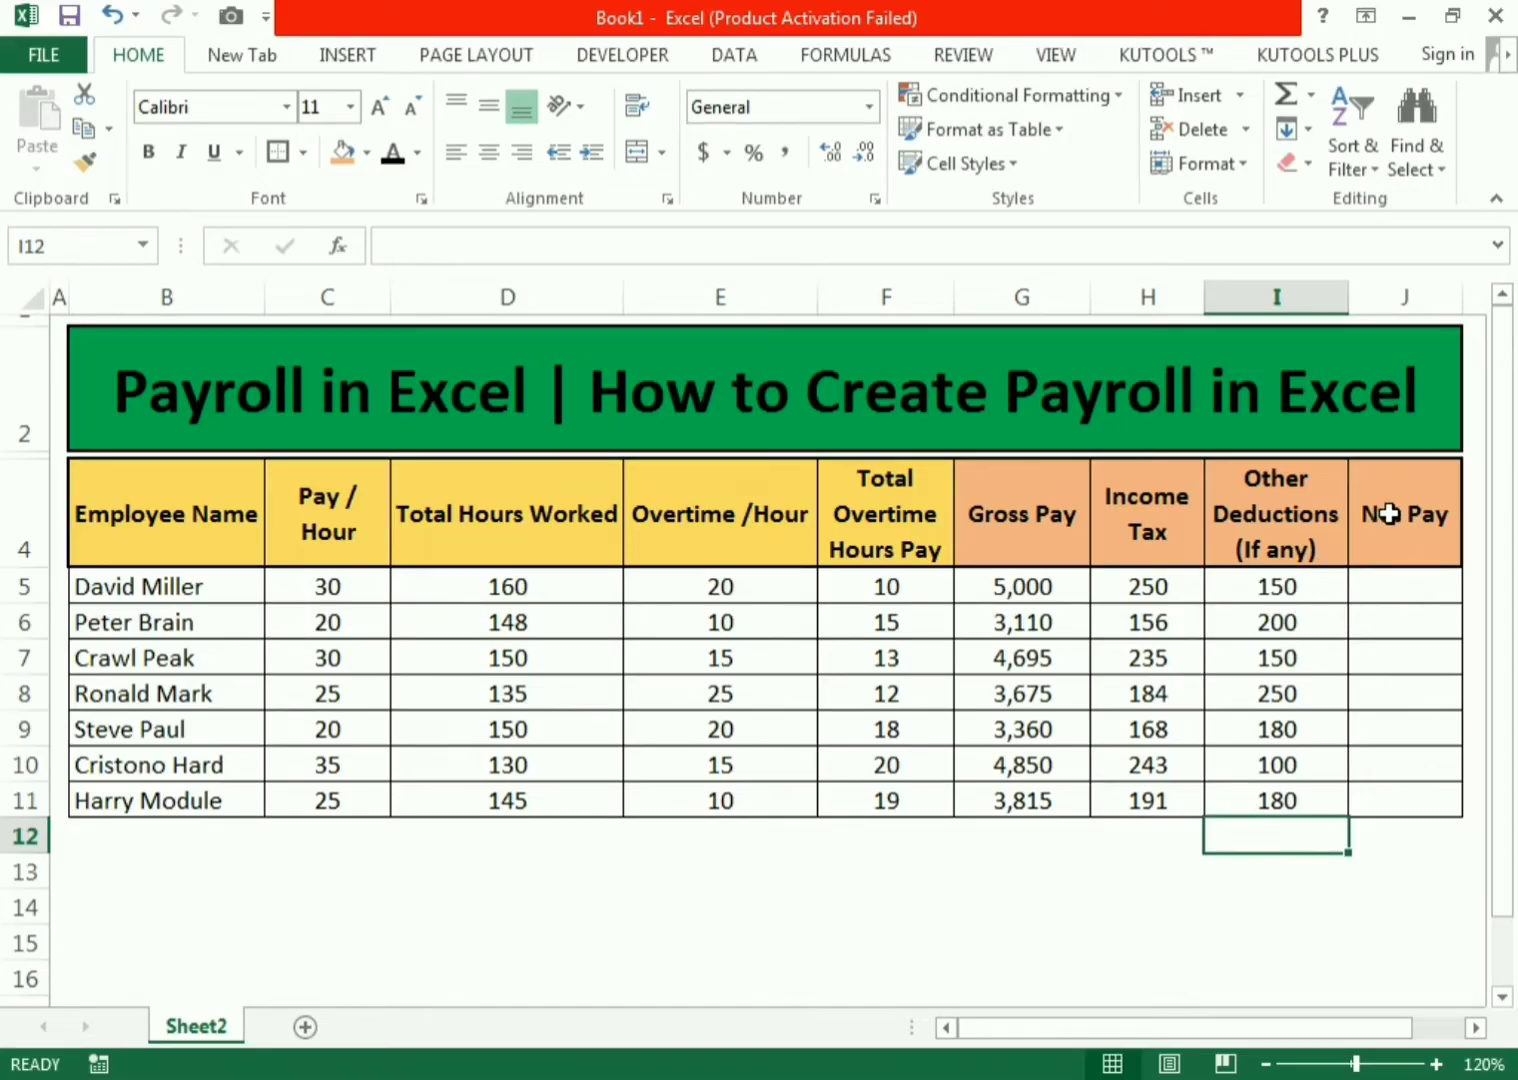
- Enter =G5-H5-I5 in J5 as the first employee's Net Pay
left_click(1401, 587)
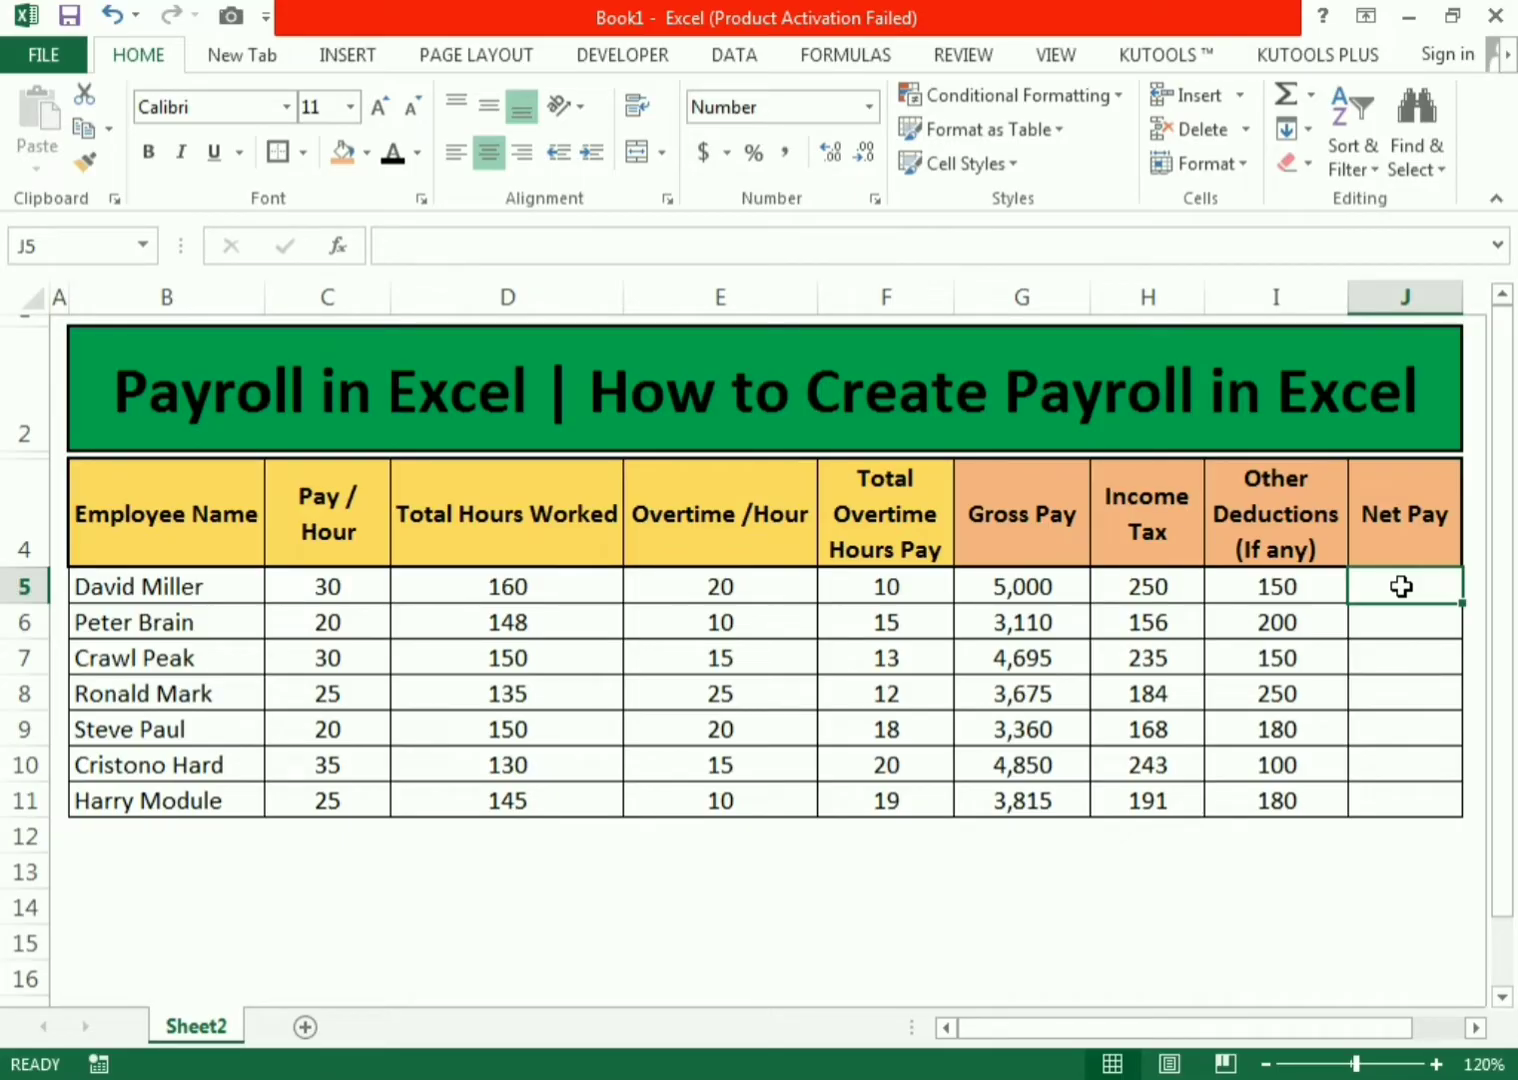
type("=")
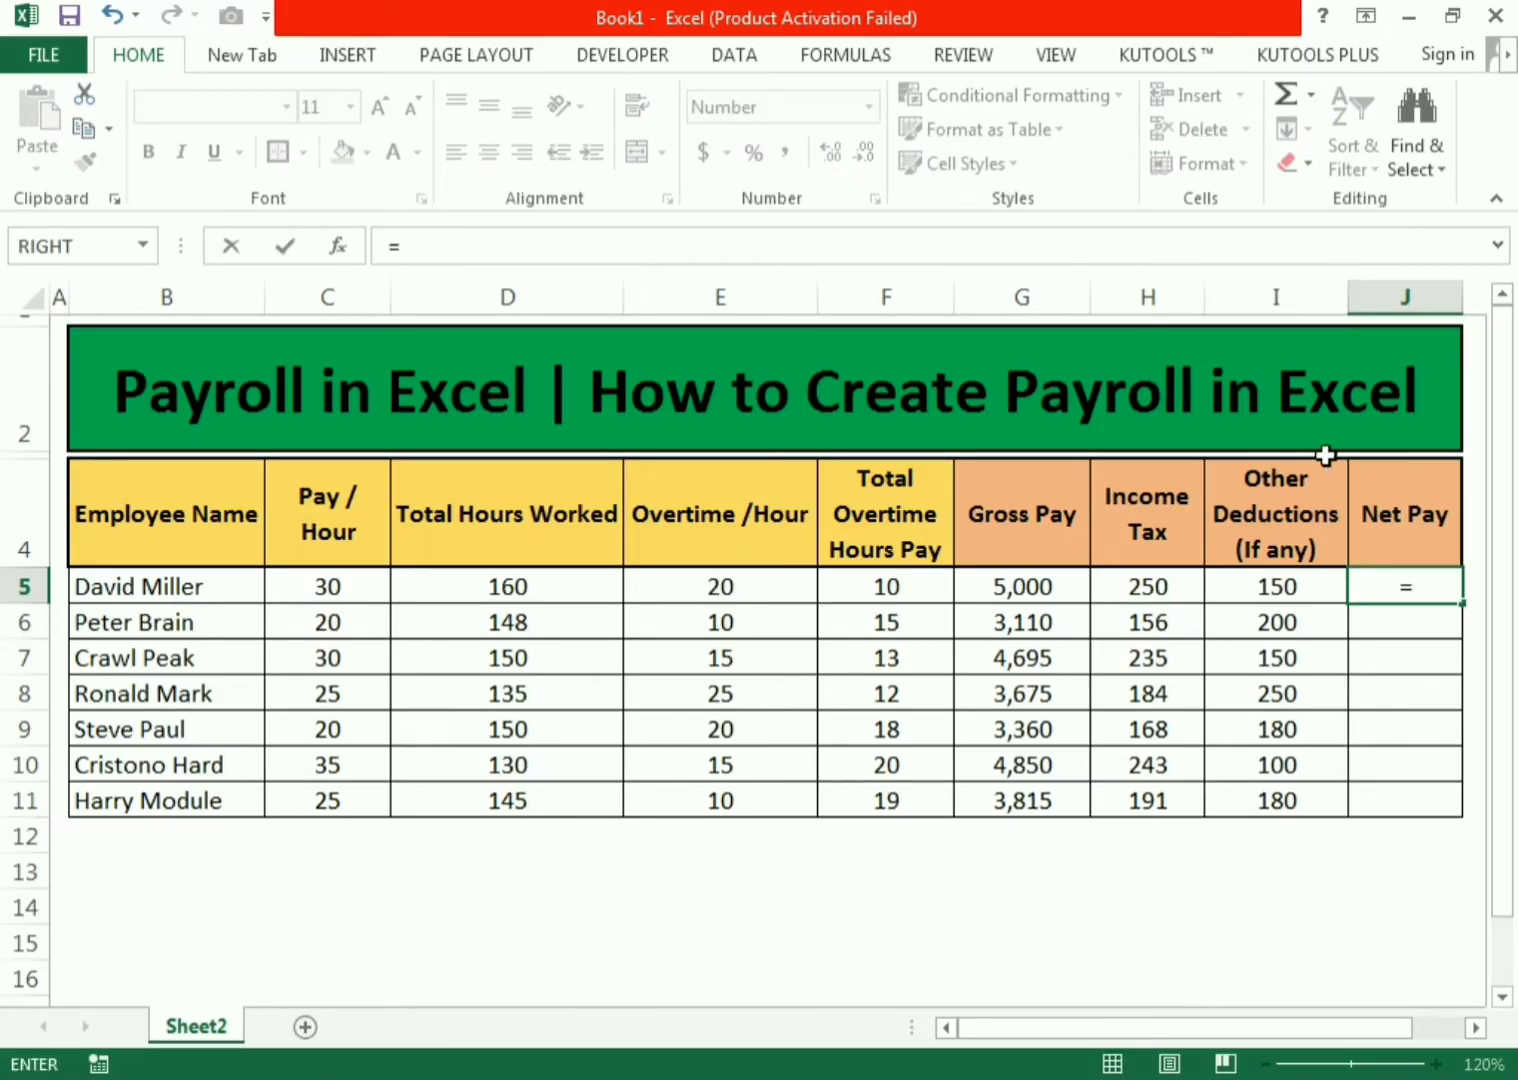
left_click(737, 250)
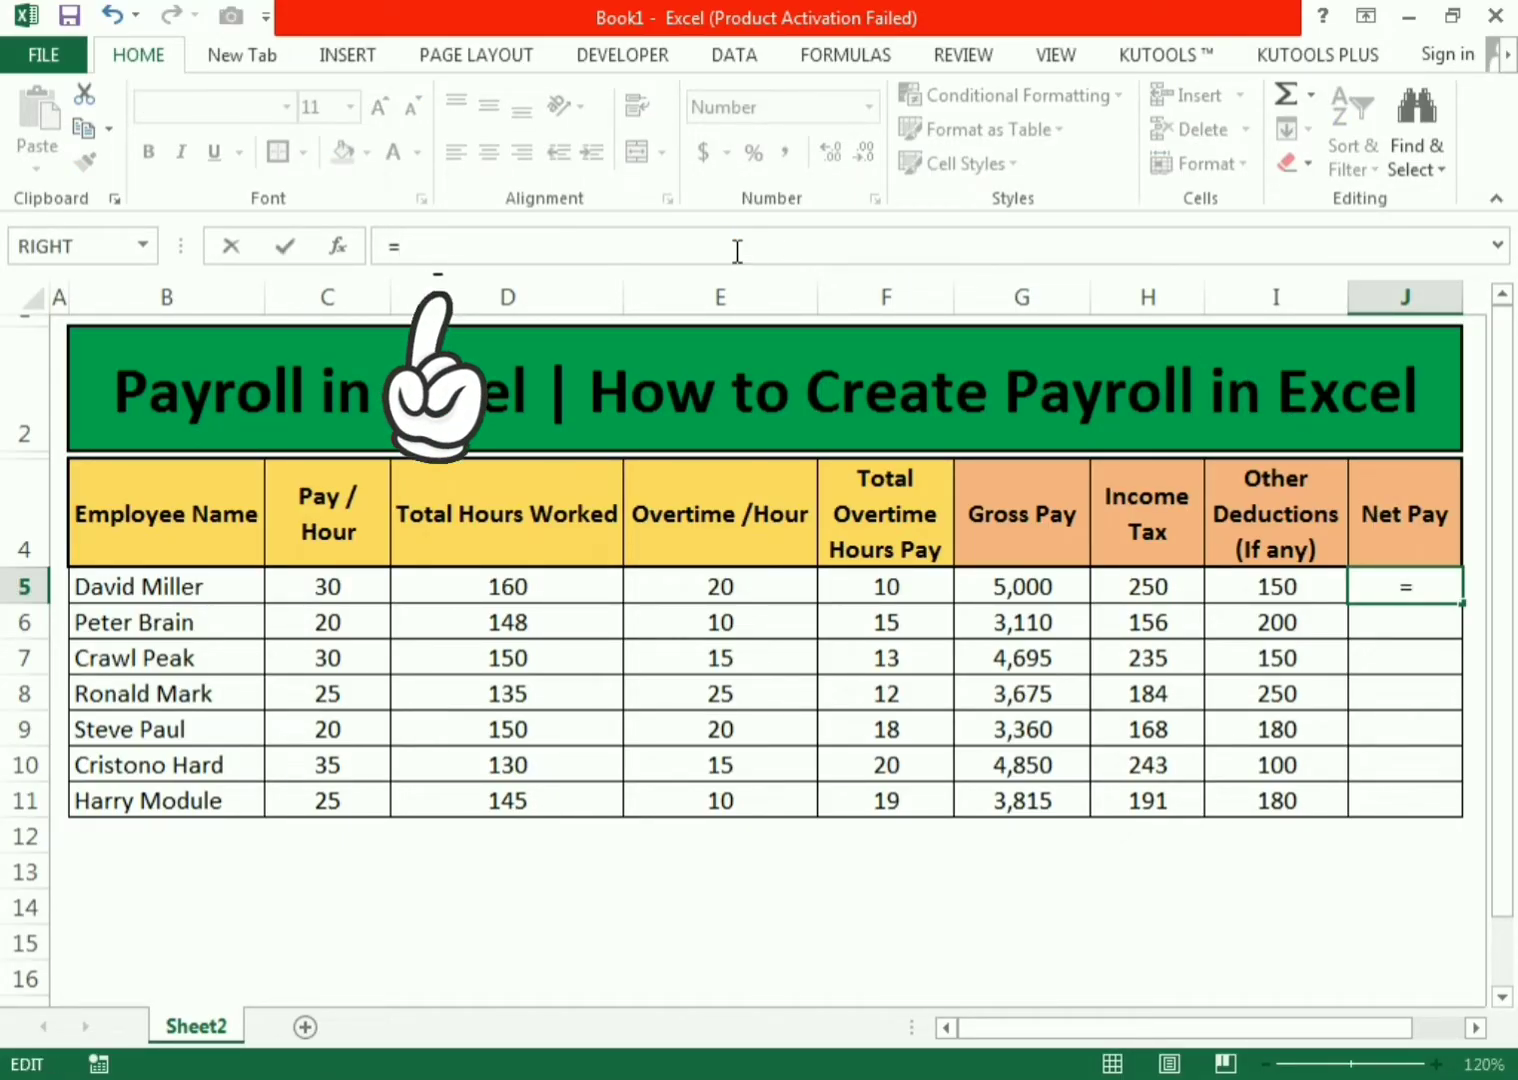
left_click(999, 591)
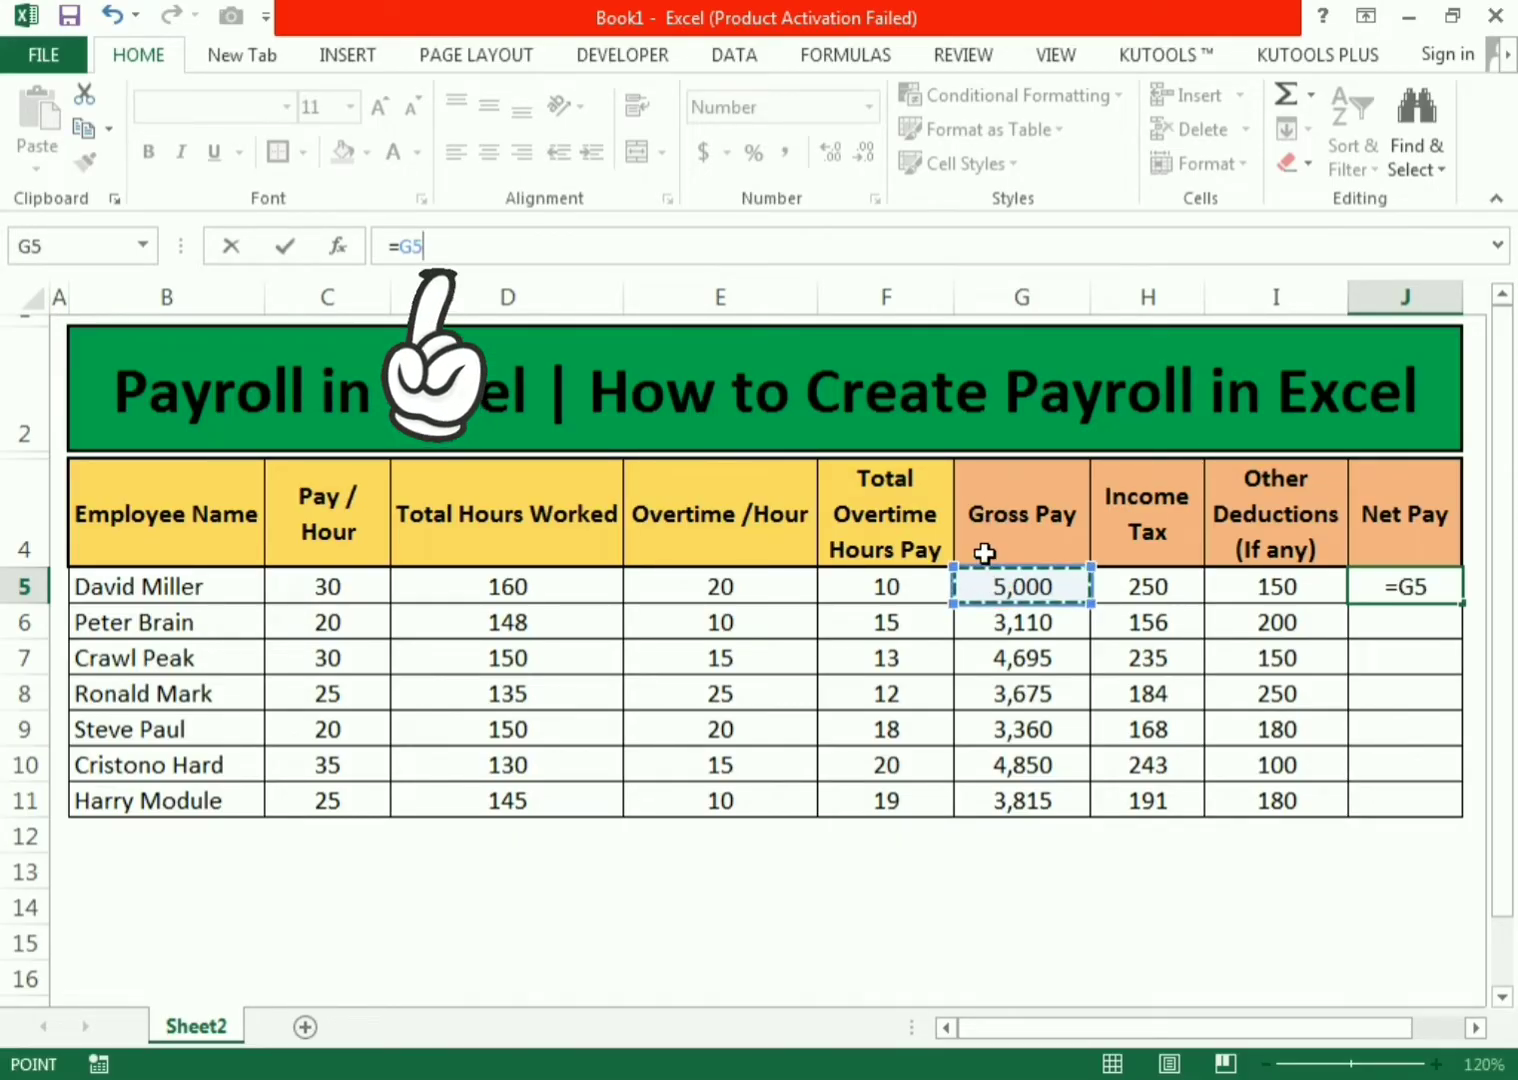
type("-")
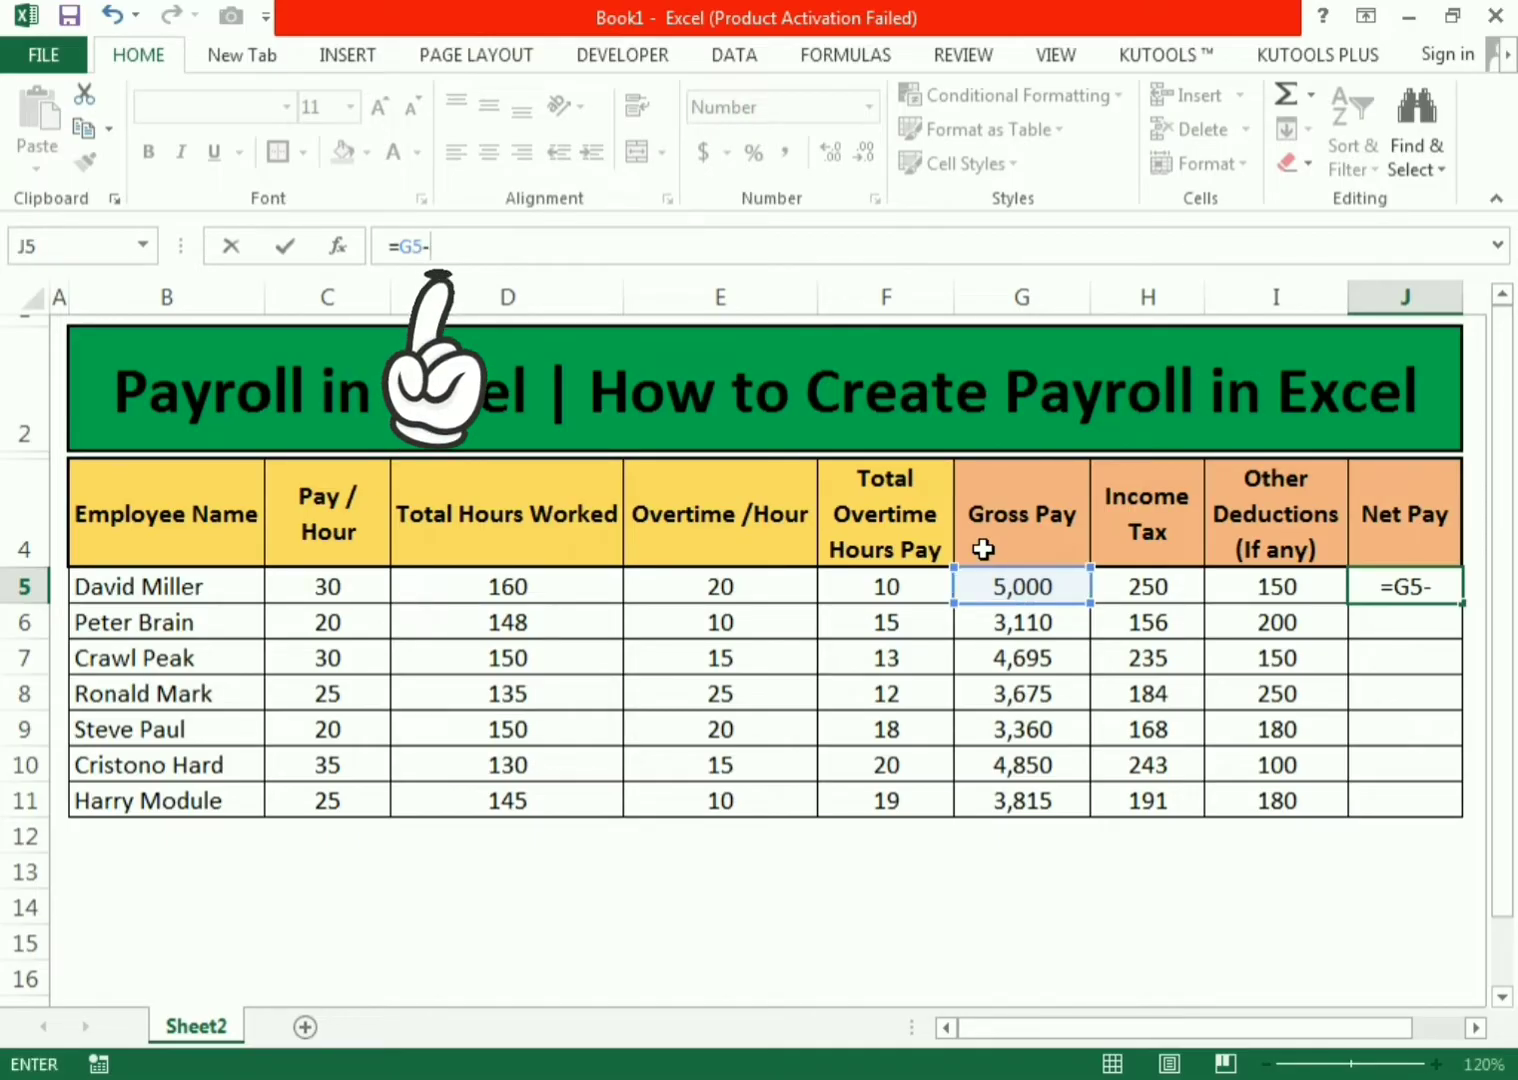
left_click(1137, 583)
type("-")
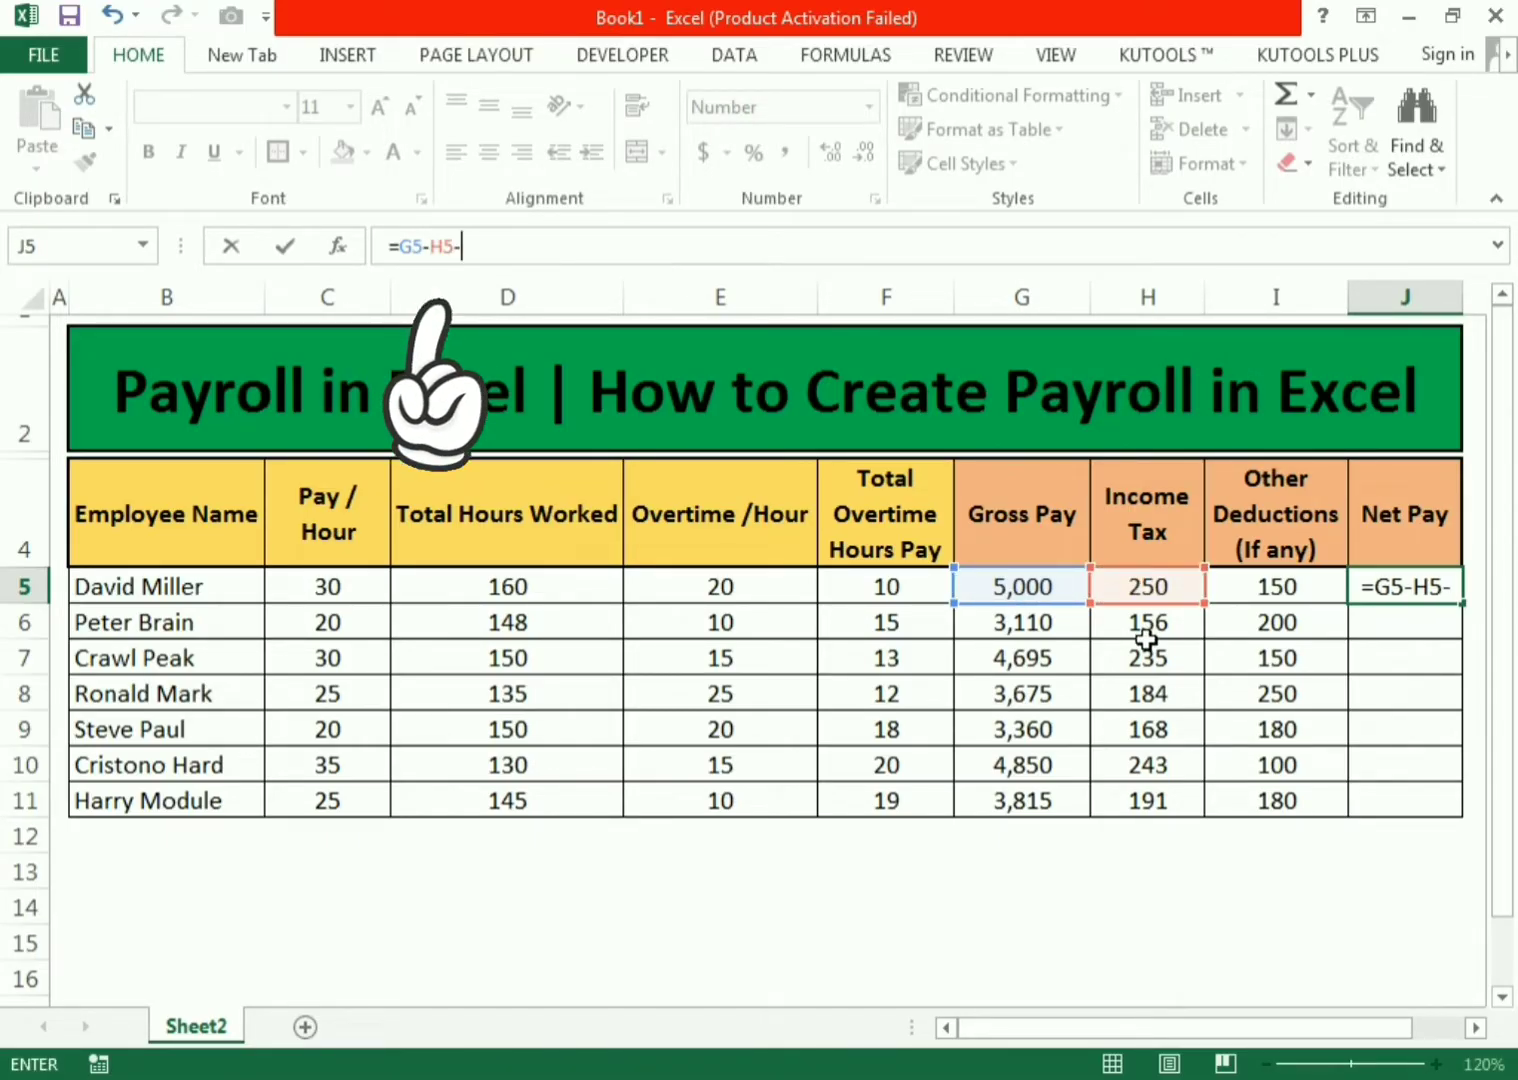
left_click(1247, 590)
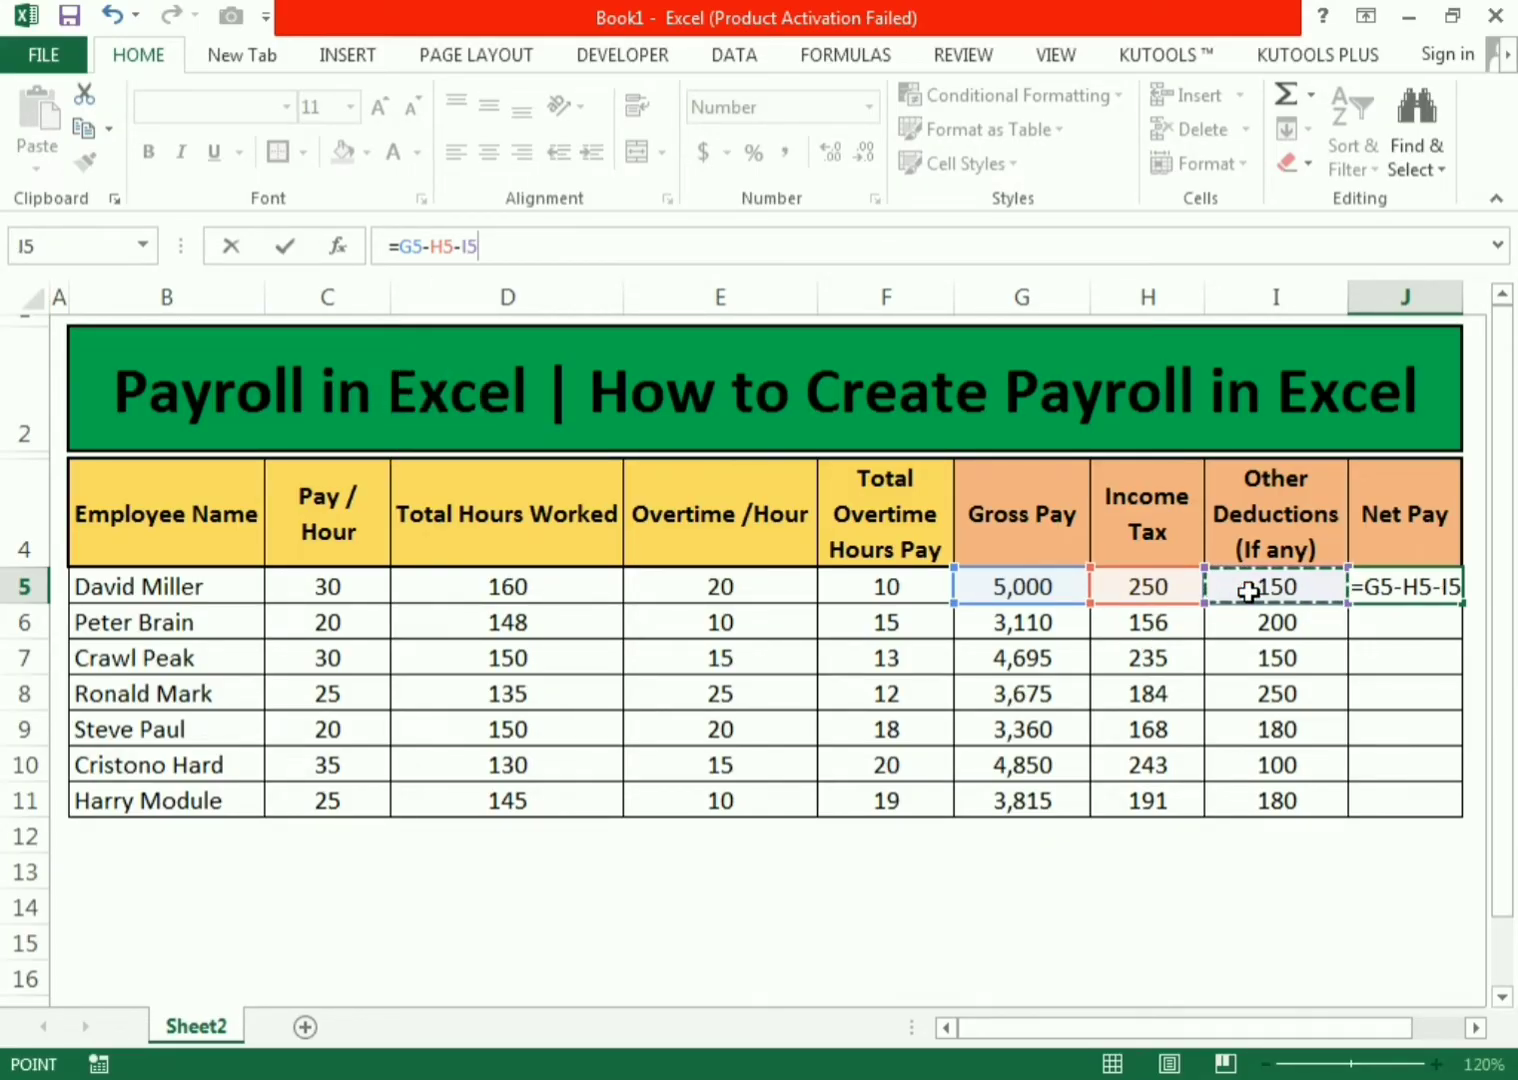
key("Return")
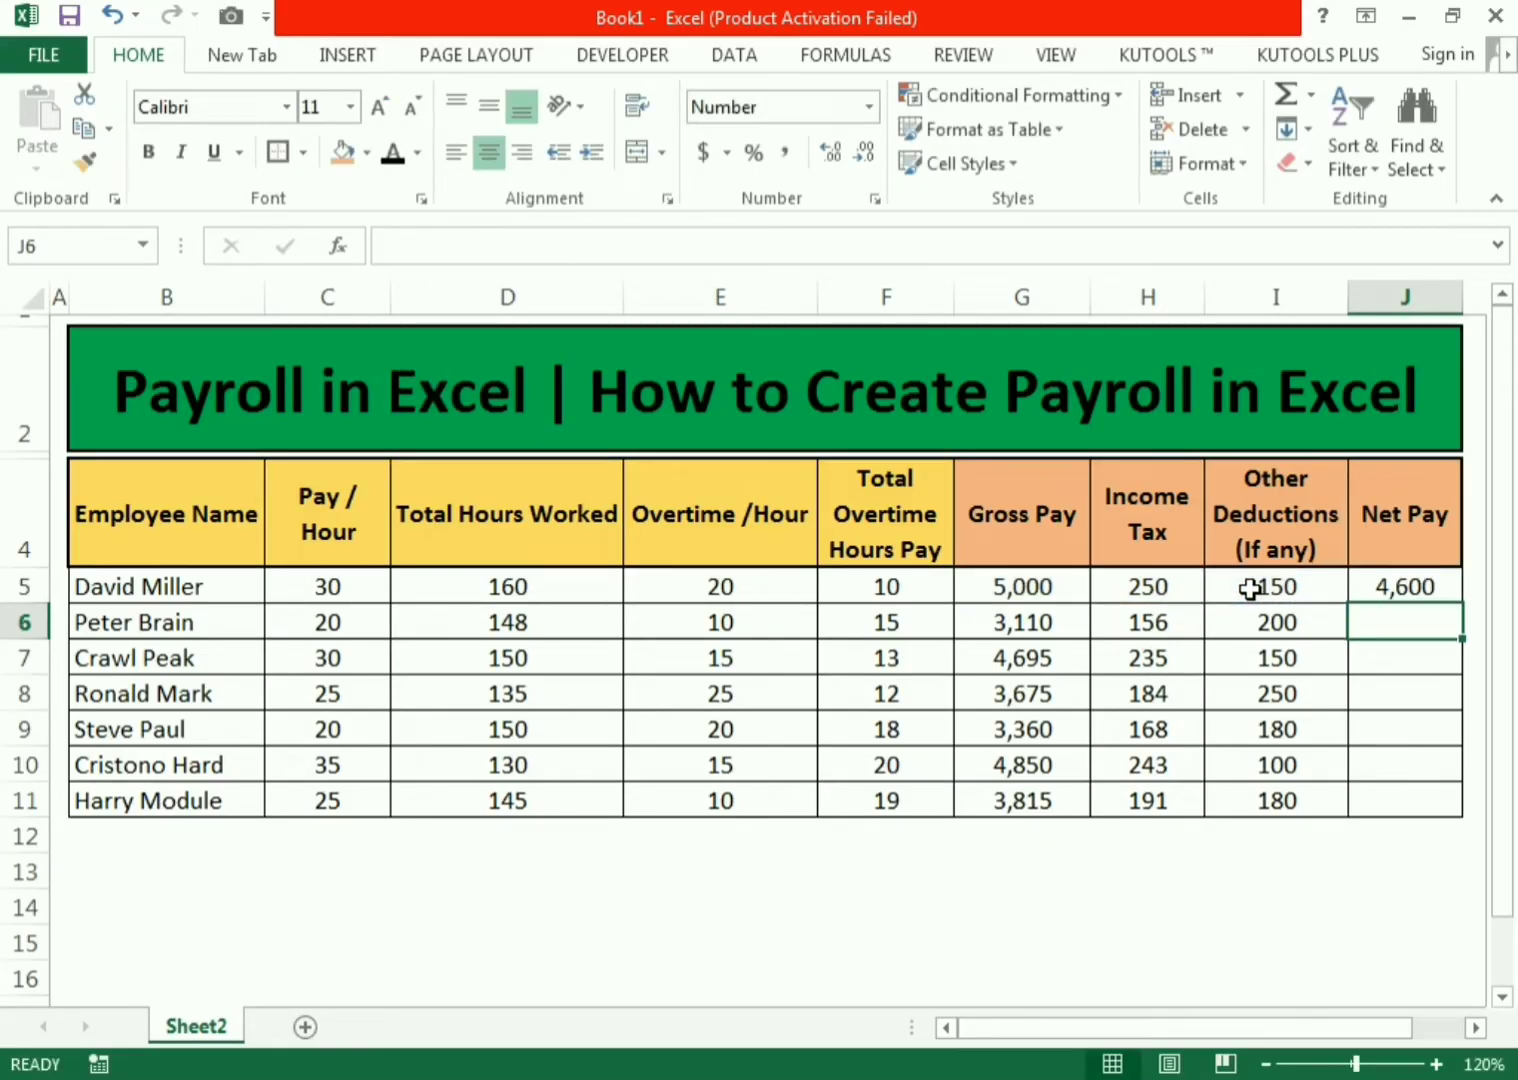
- Copy the Net Pay formula down to J11 and select J5:J11
left_click(1423, 590)
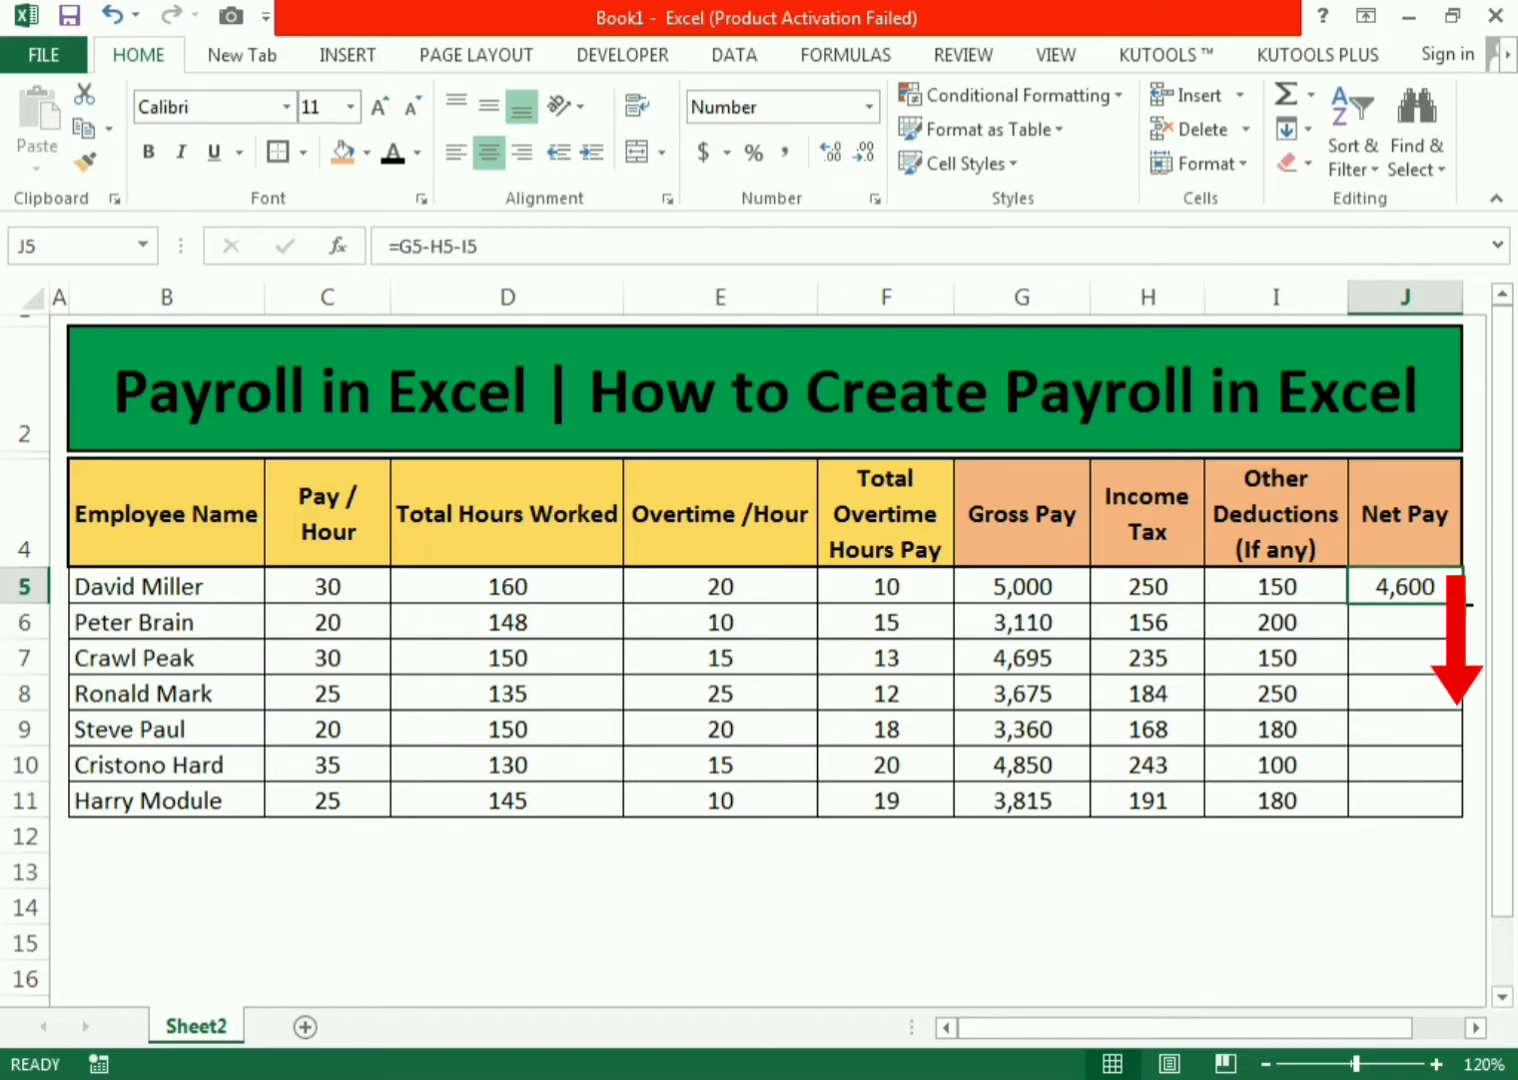
left_click_drag(1462, 602, 1452, 797)
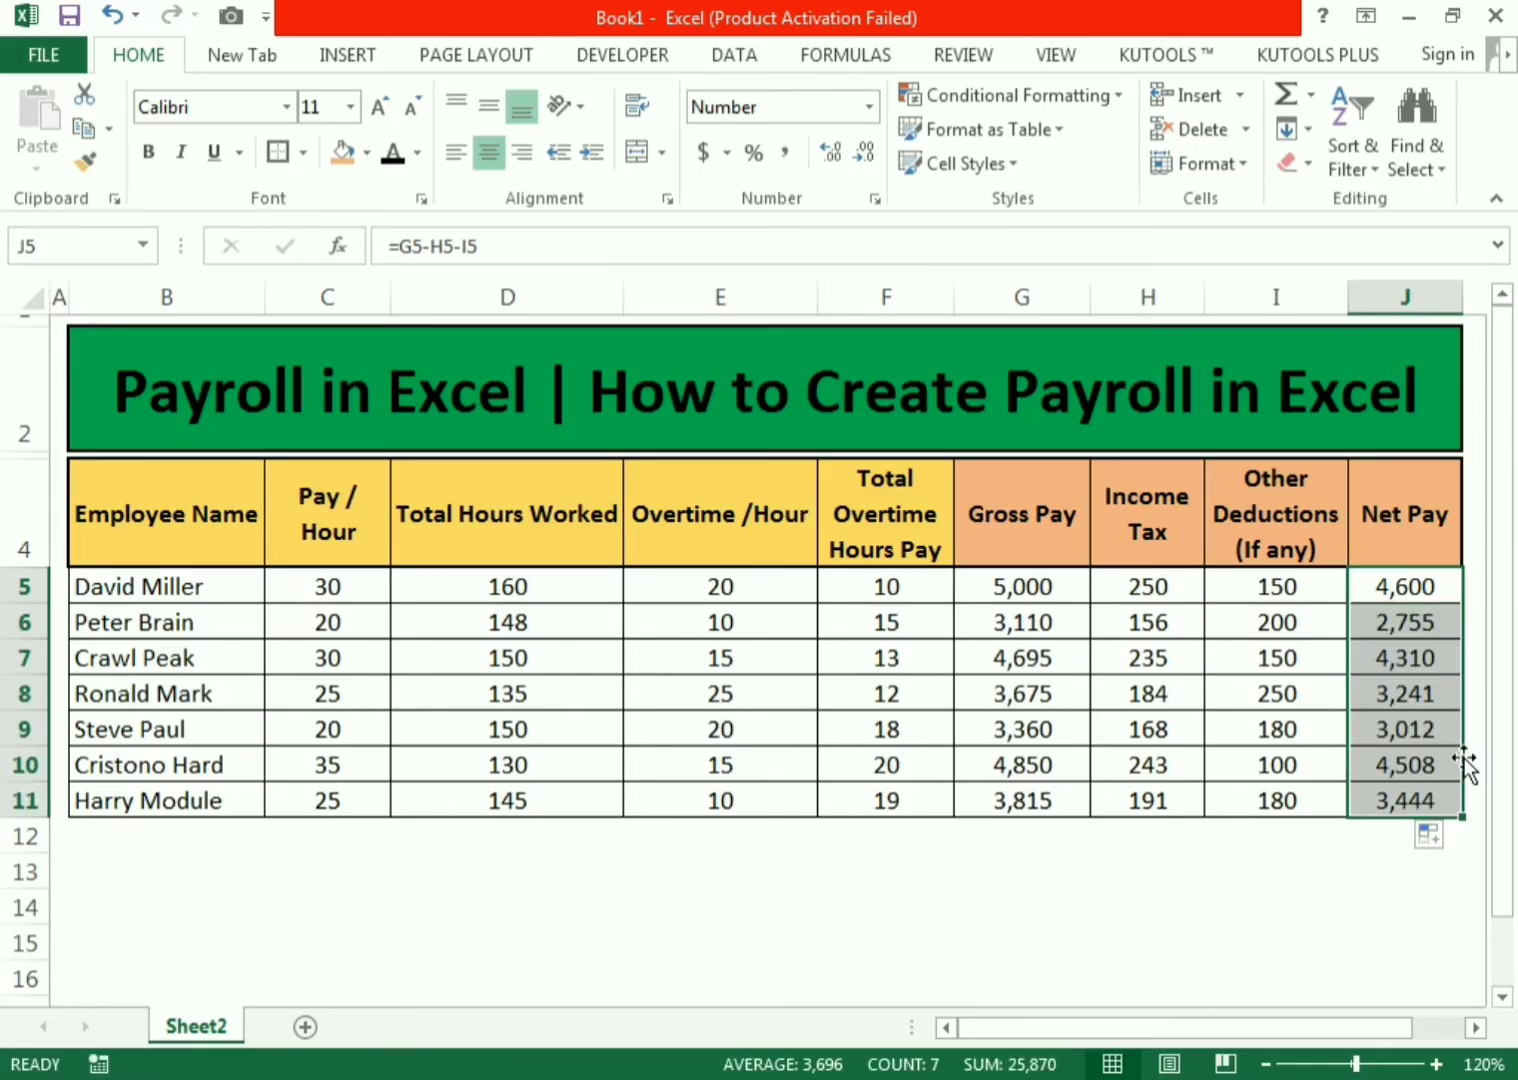
left_click_drag(1420, 585, 1421, 805)
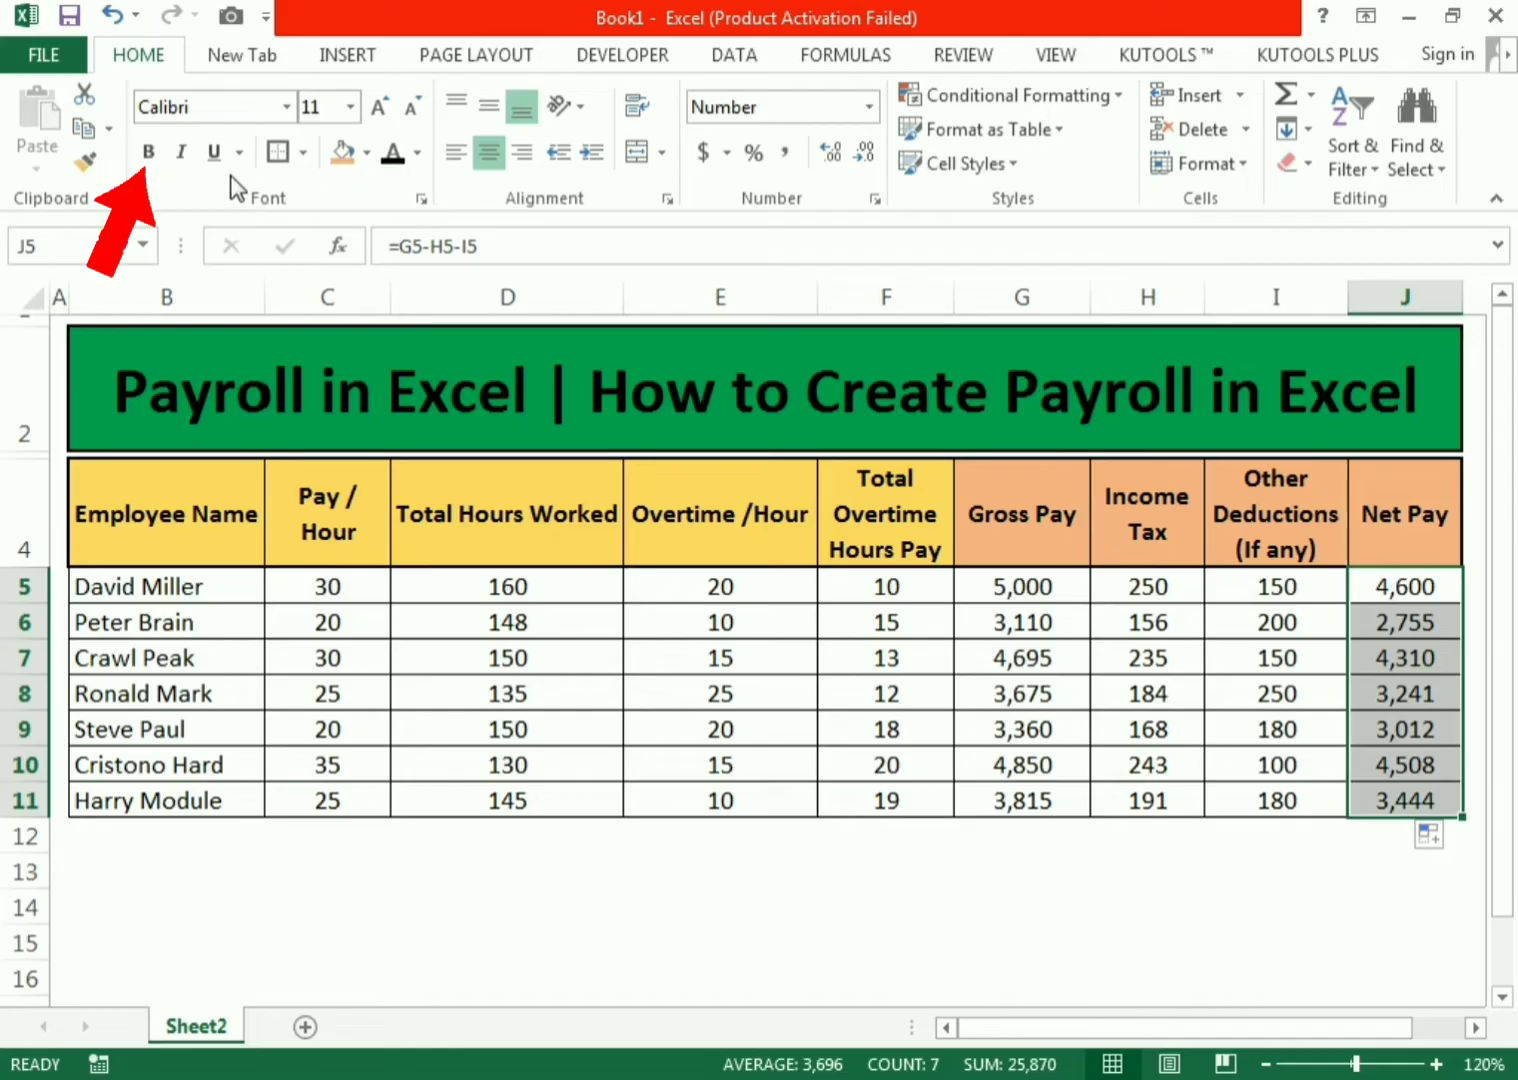
- Bold the seven Net Pay figures in J5:J11
left_click(150, 152)
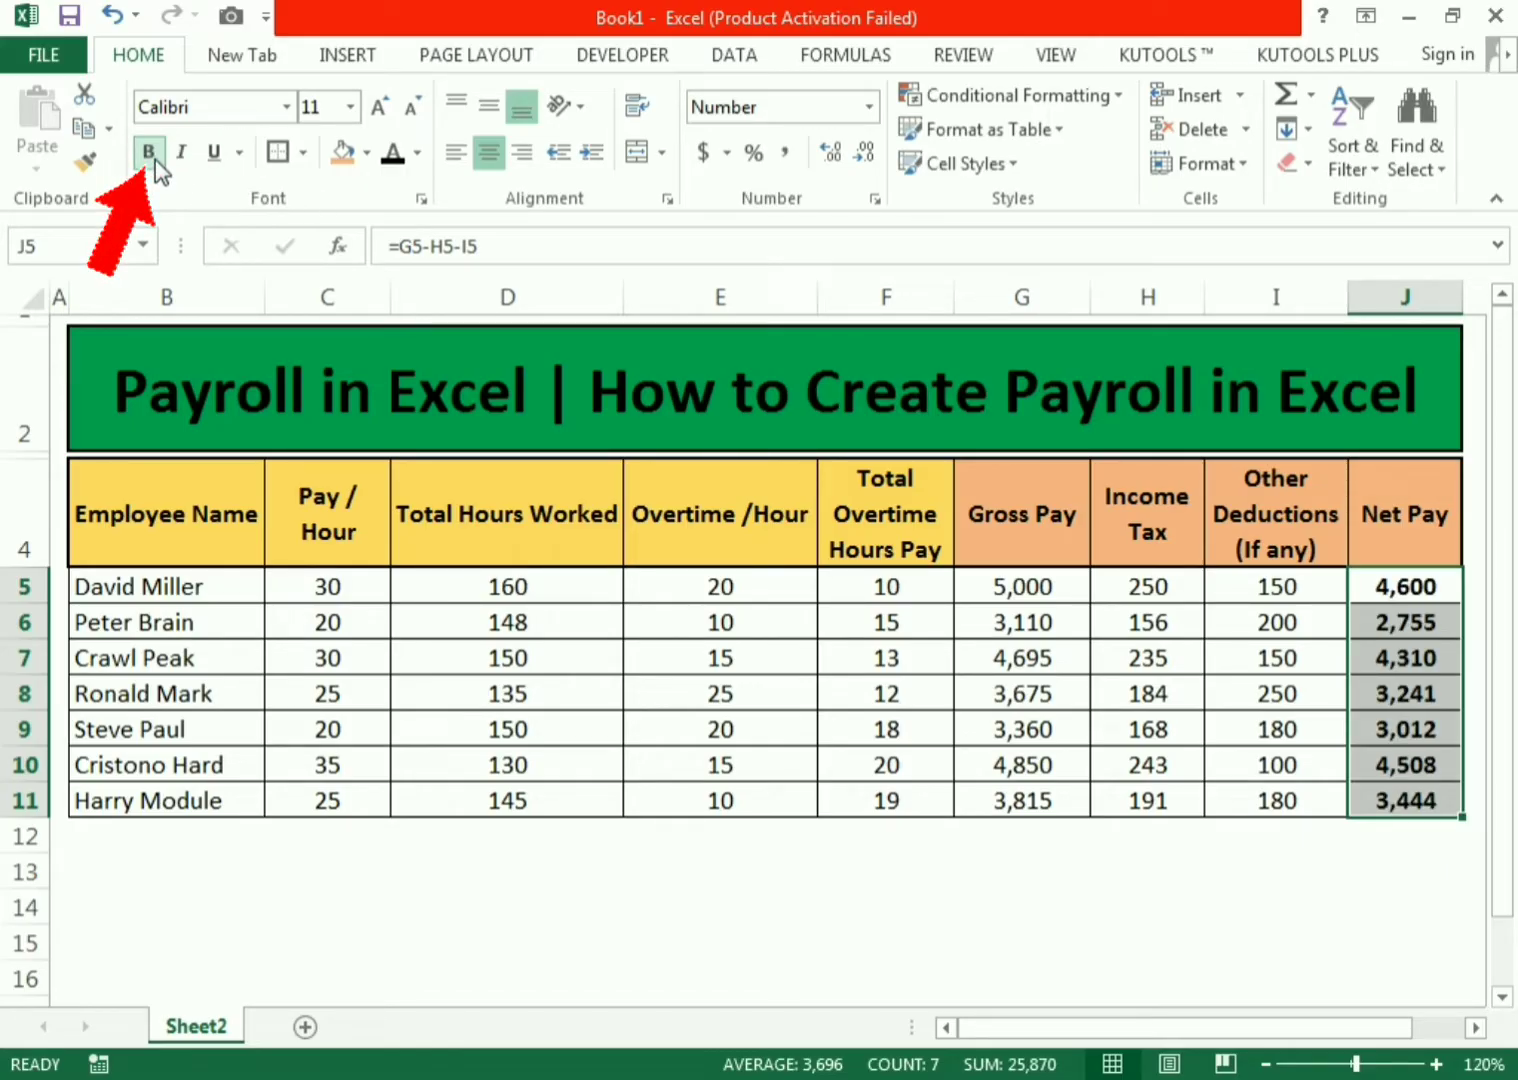
left_click(1145, 935)
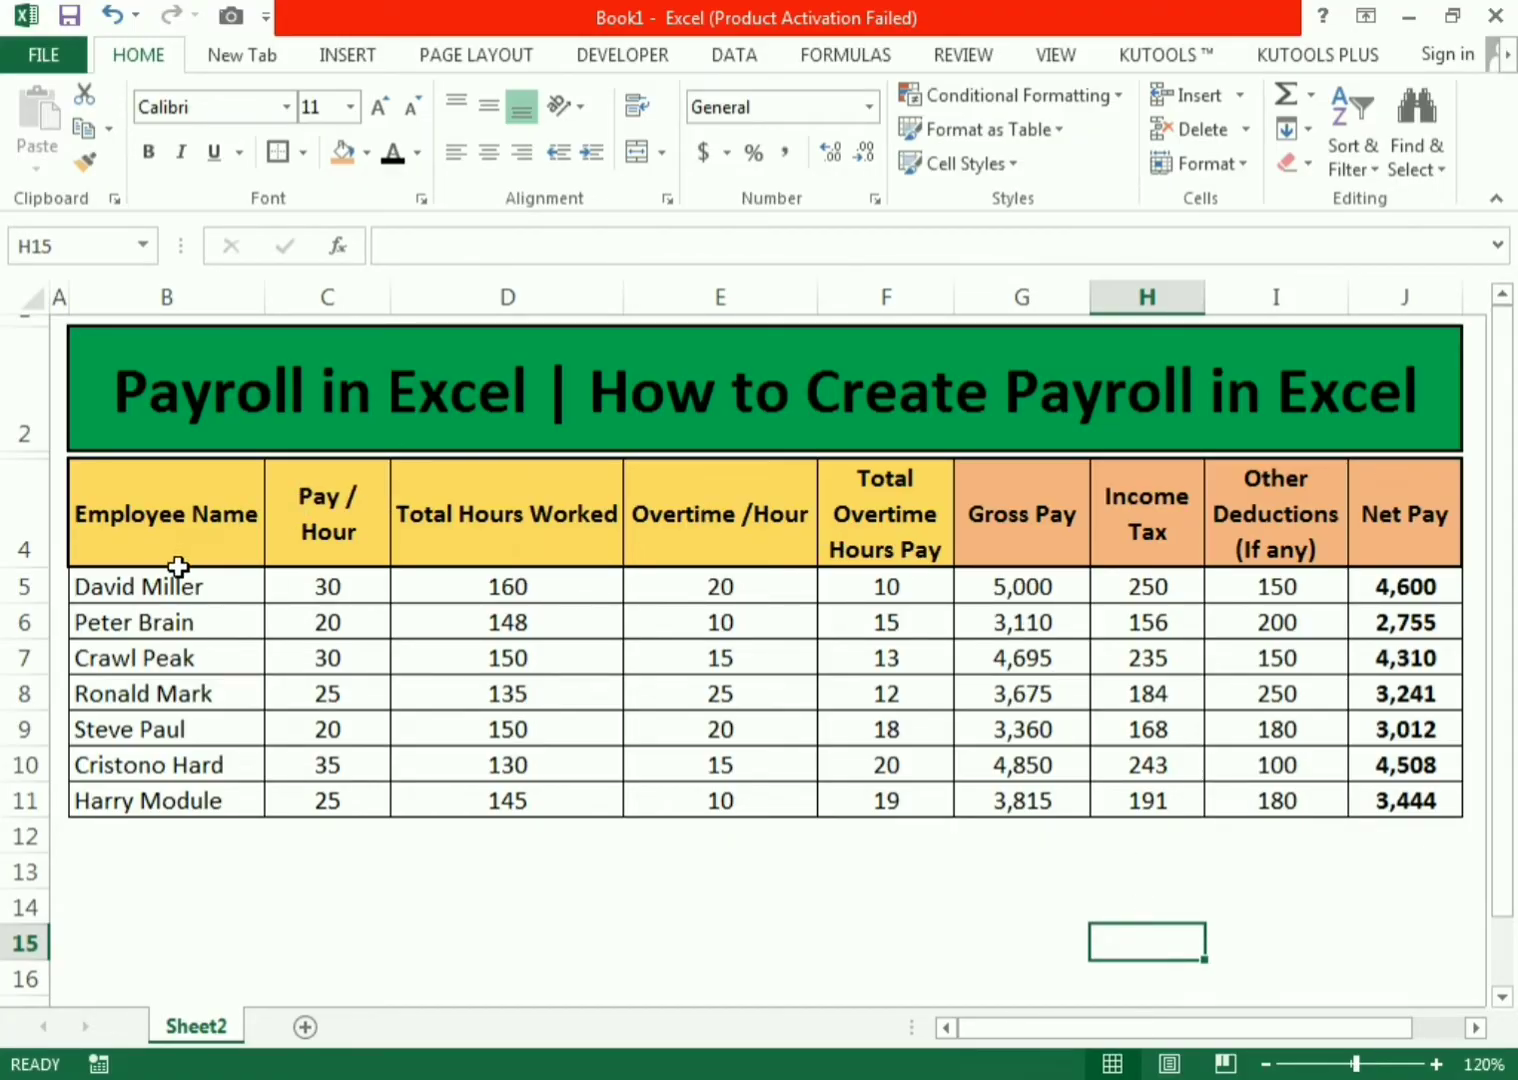
- Change C5's Pay / Hour to 50 so the first row's Net Pay becomes 7,640
left_click(338, 591)
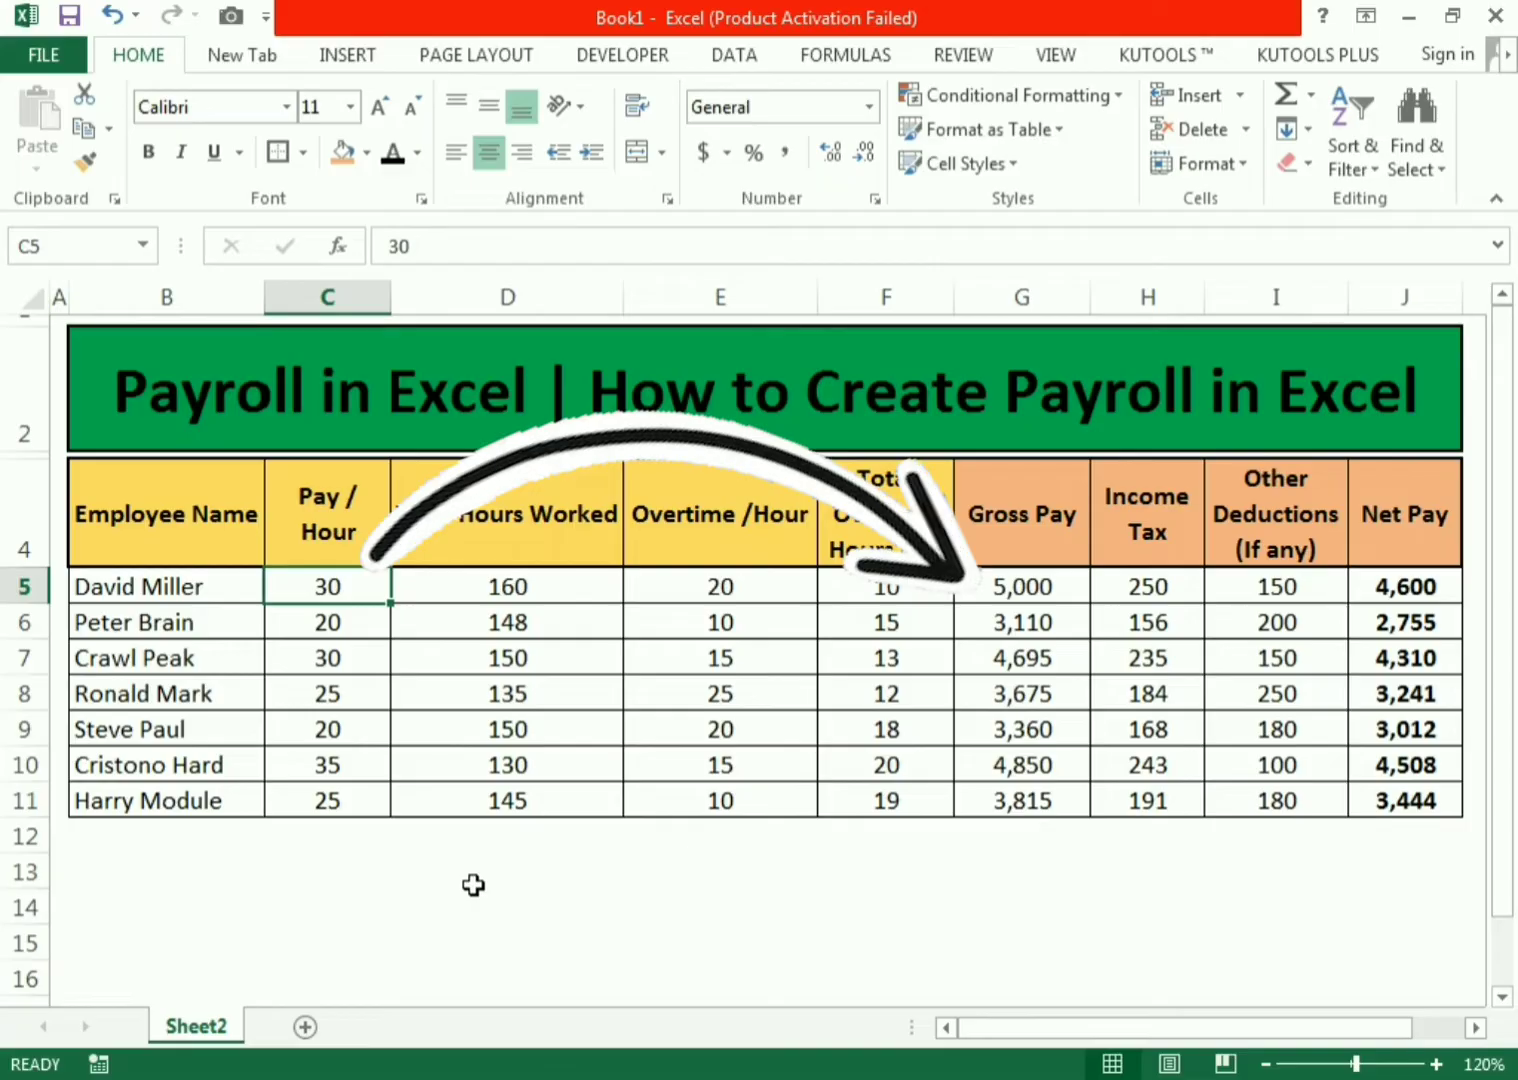
type("50")
key("Return")
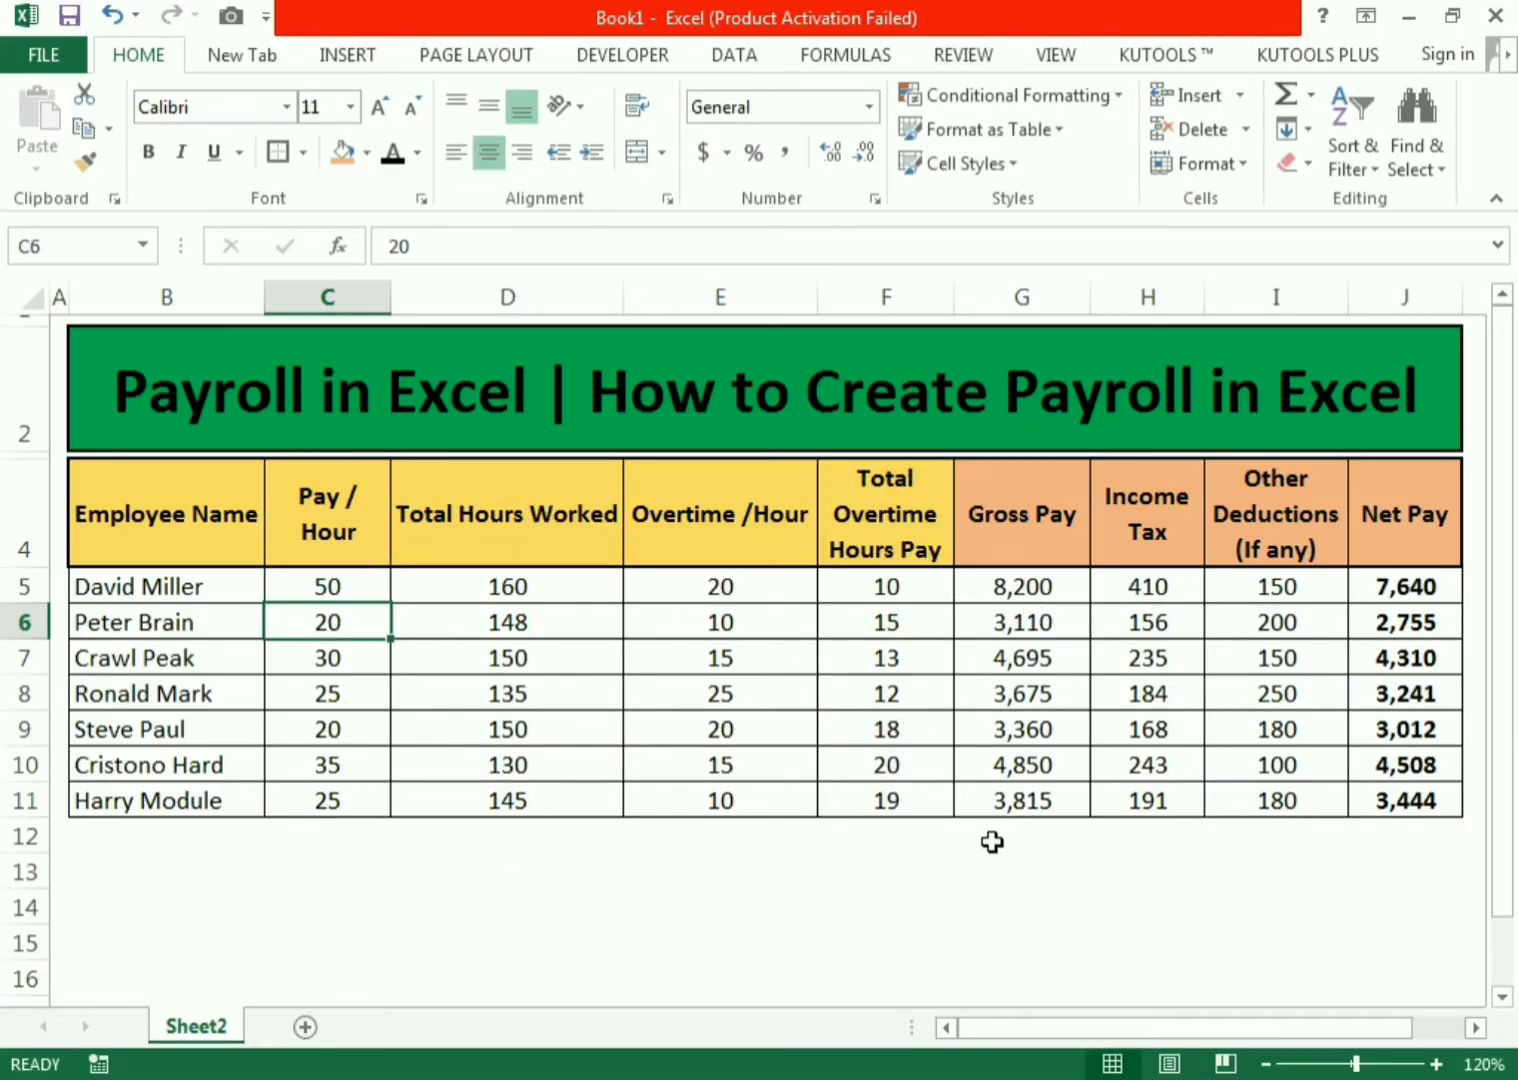
left_click(960, 911)
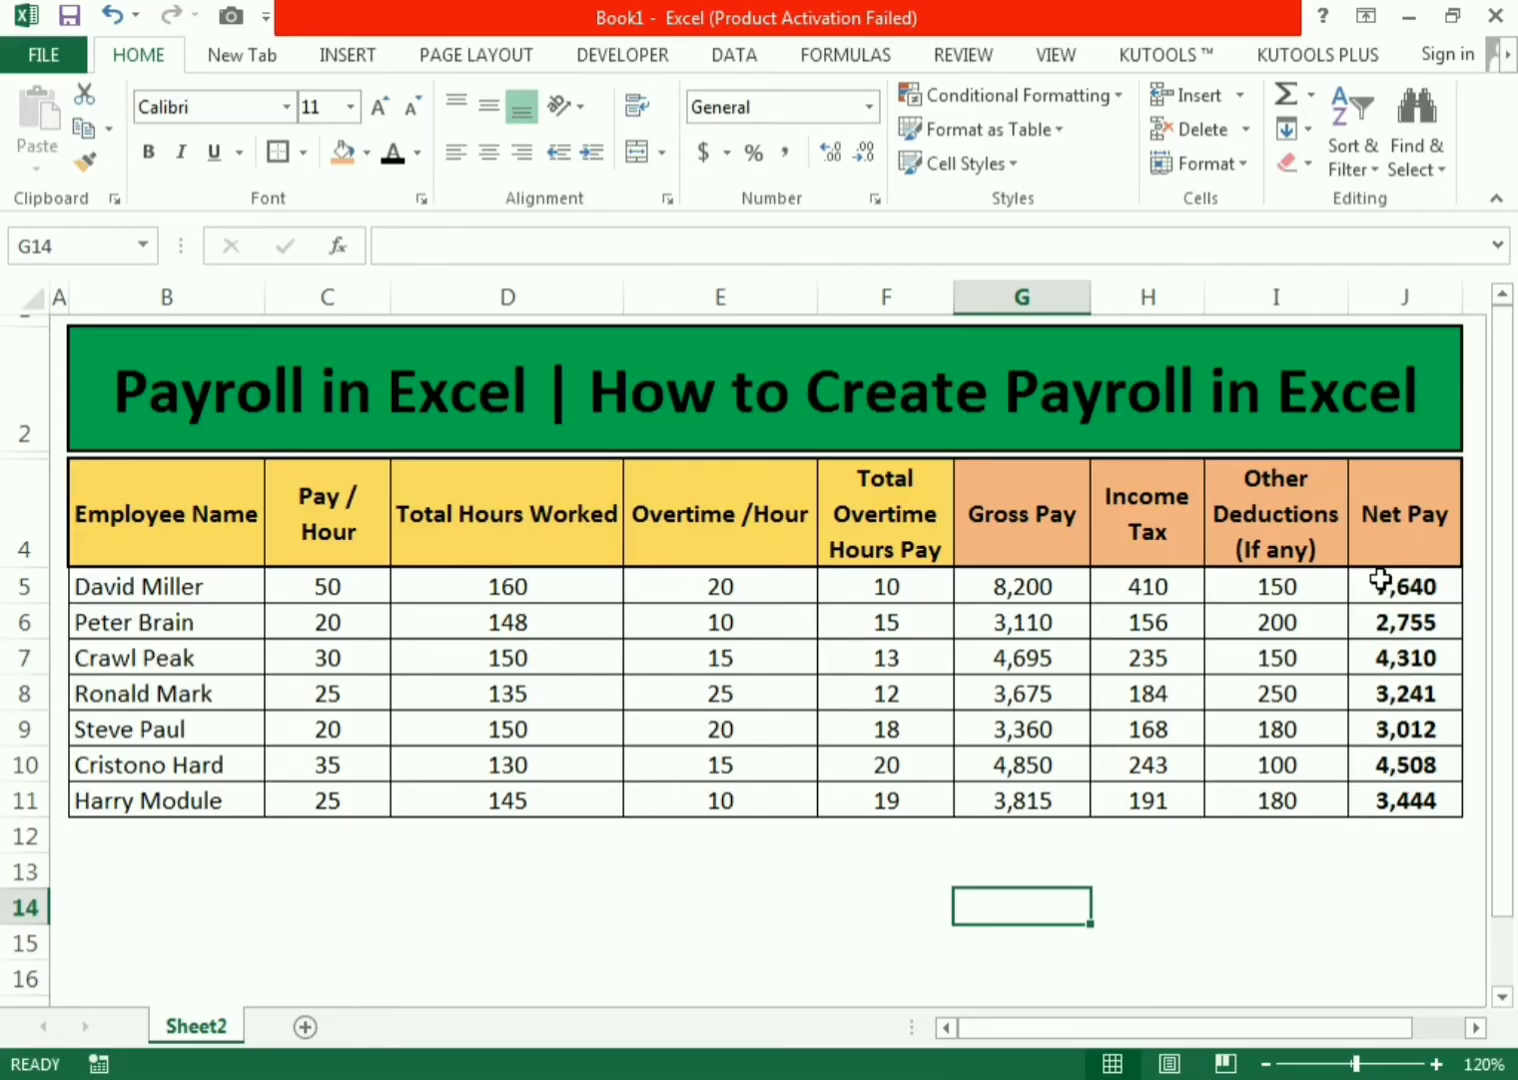
- Format J5:J11 as Currency with 0 decimals, showing $7,640 through $3,444
left_click_drag(1377, 585, 1380, 813)
right_click(1369, 736)
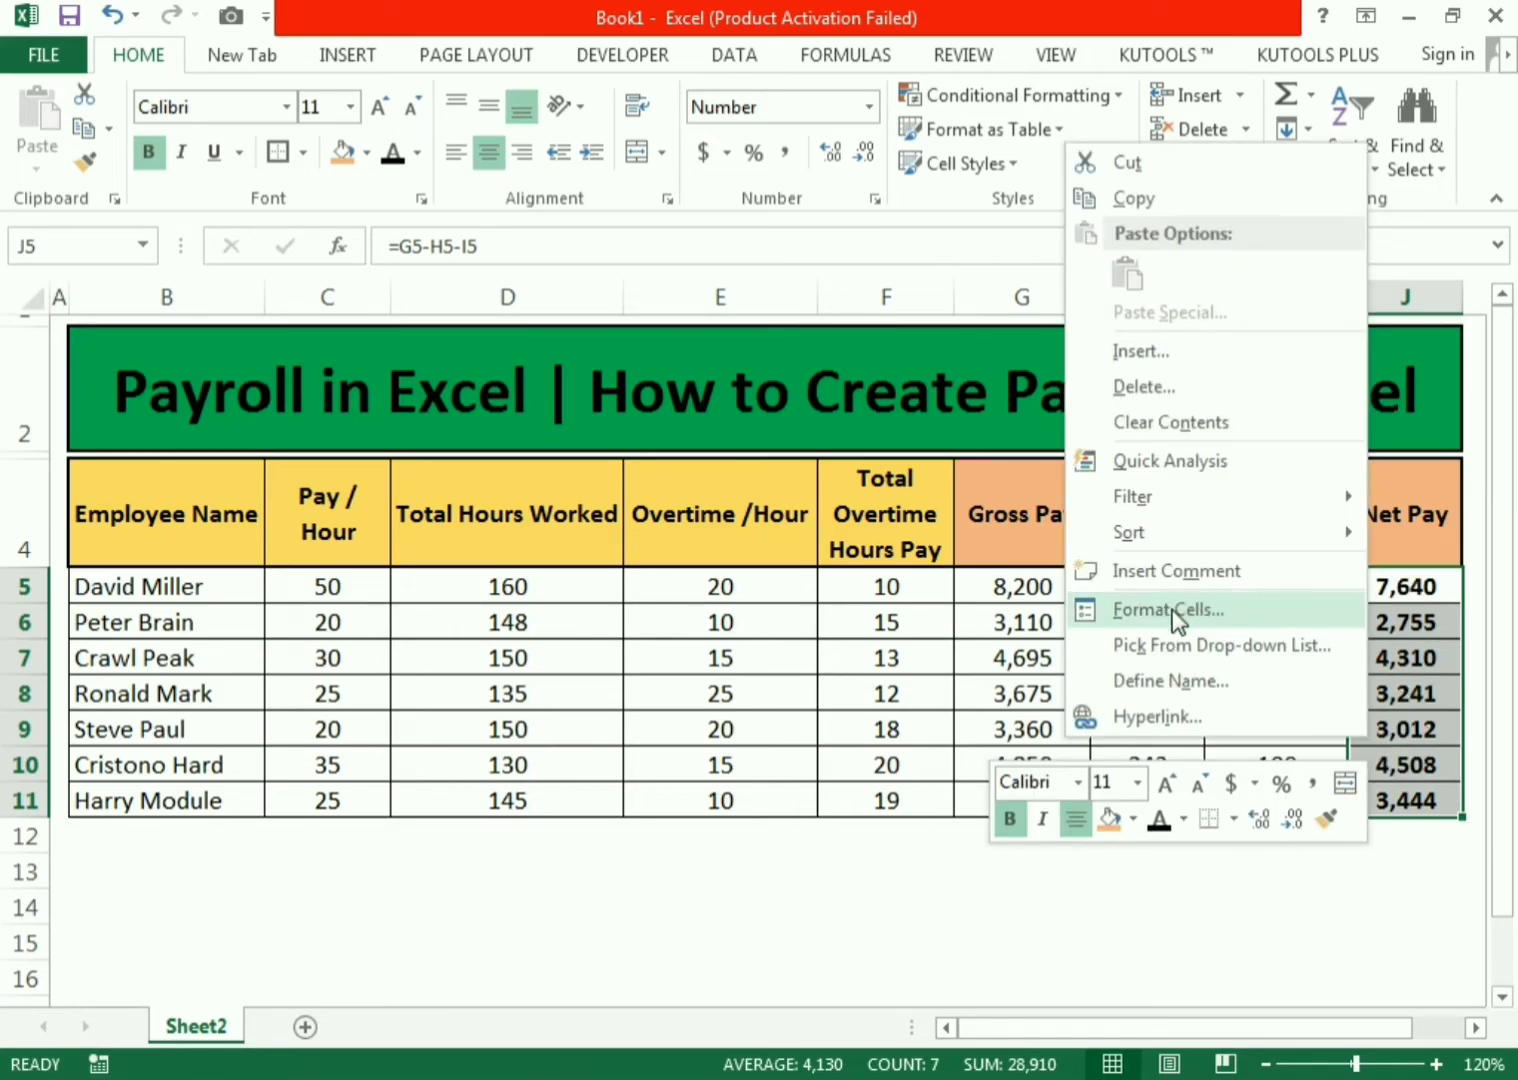
left_click(1146, 612)
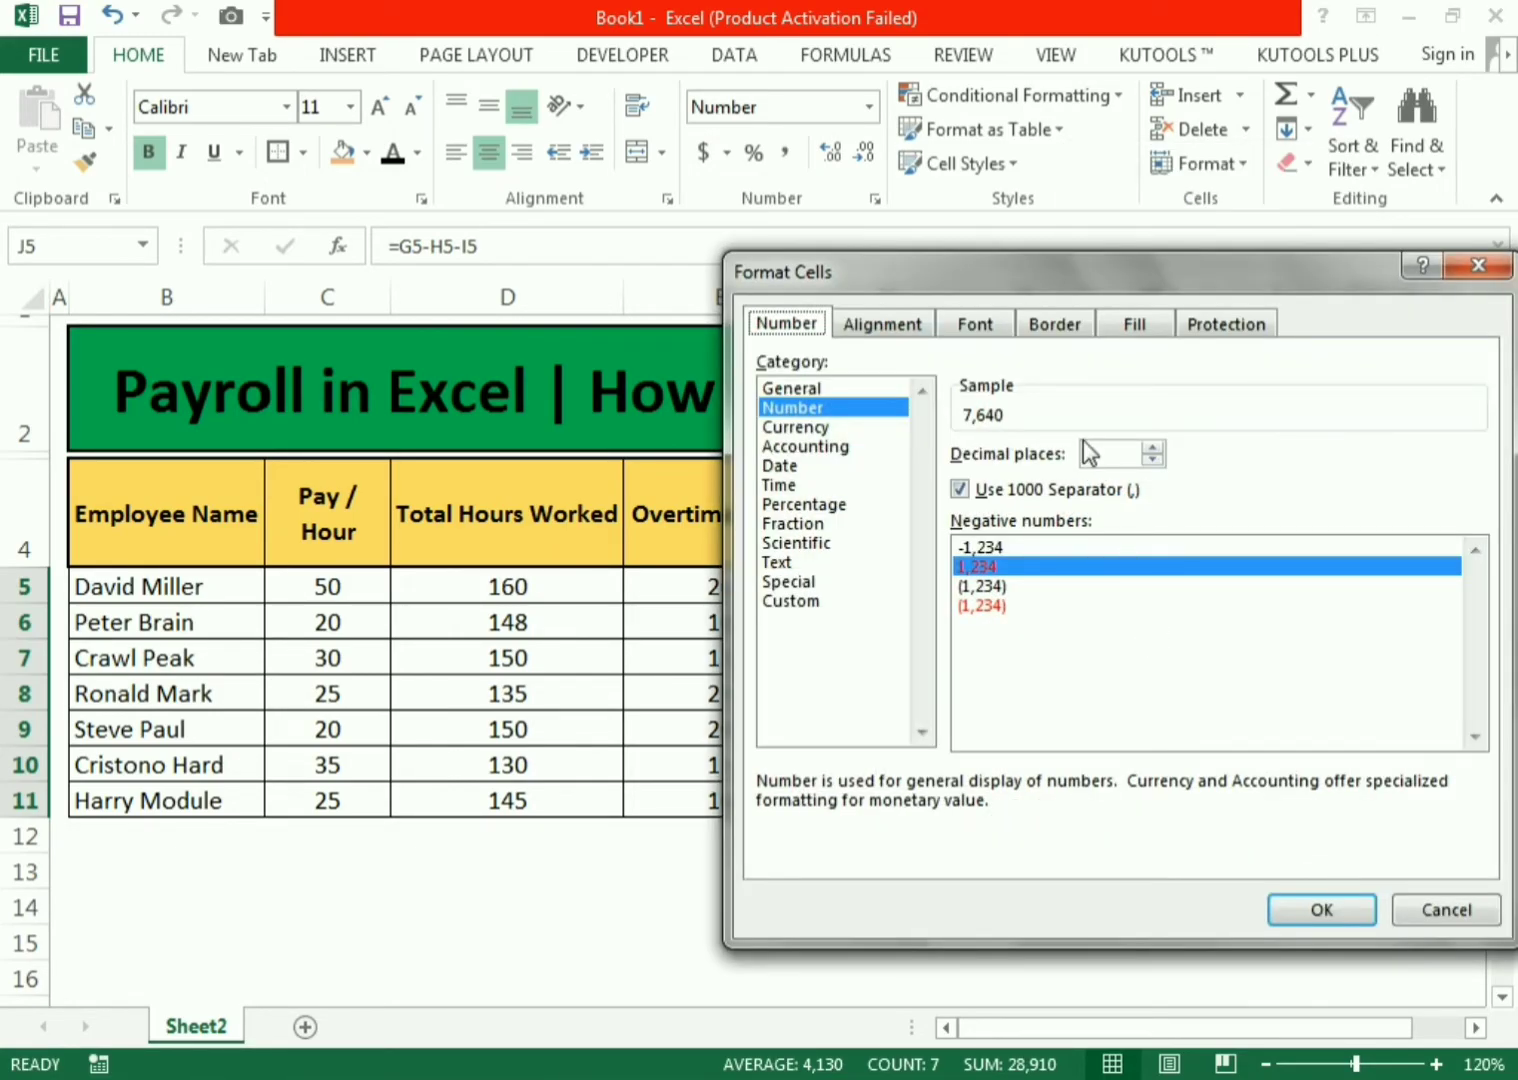
left_click_drag(1069, 280, 1000, 274)
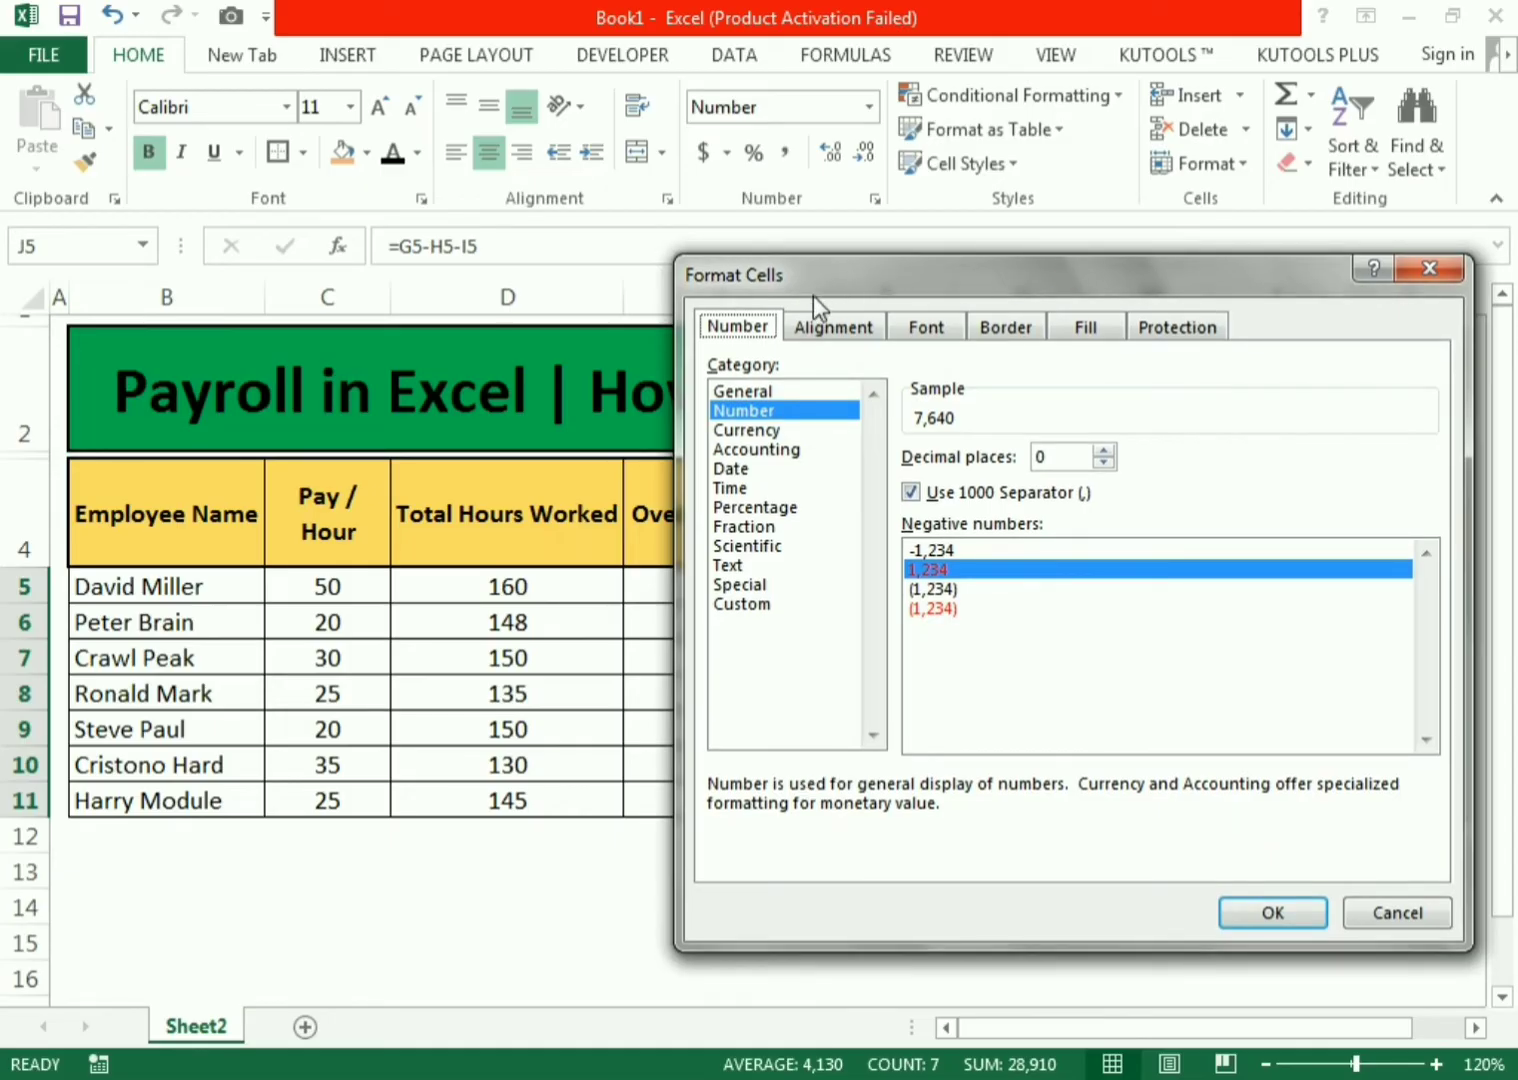
left_click(745, 430)
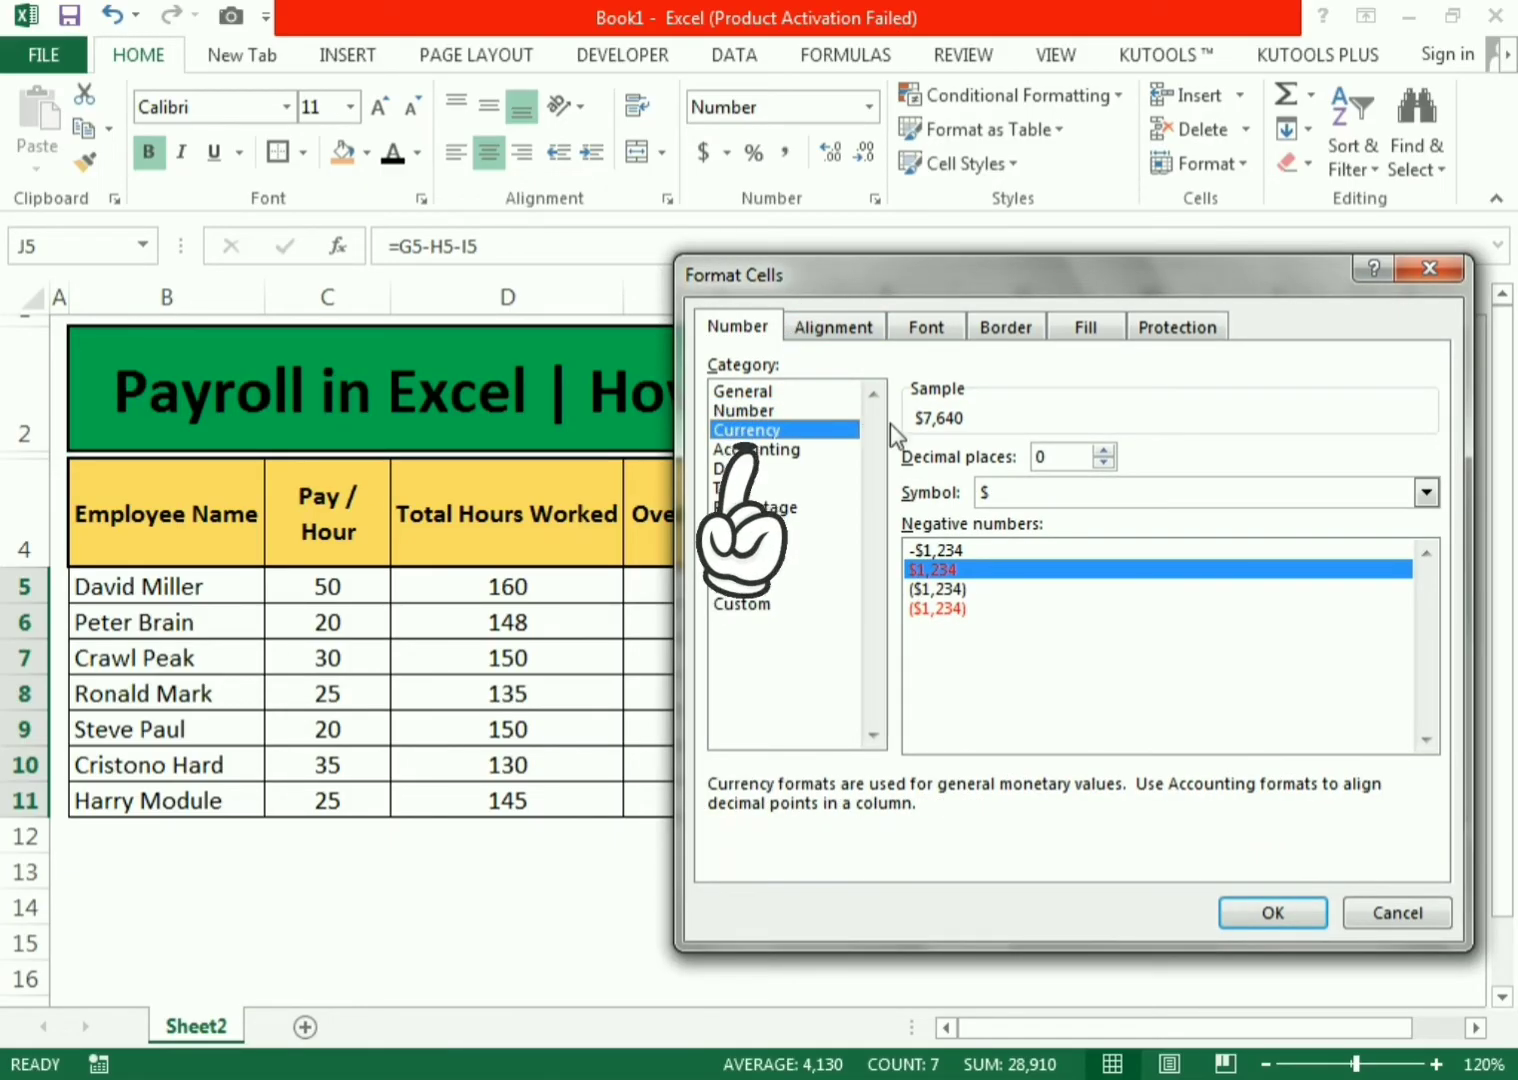
left_click(1272, 913)
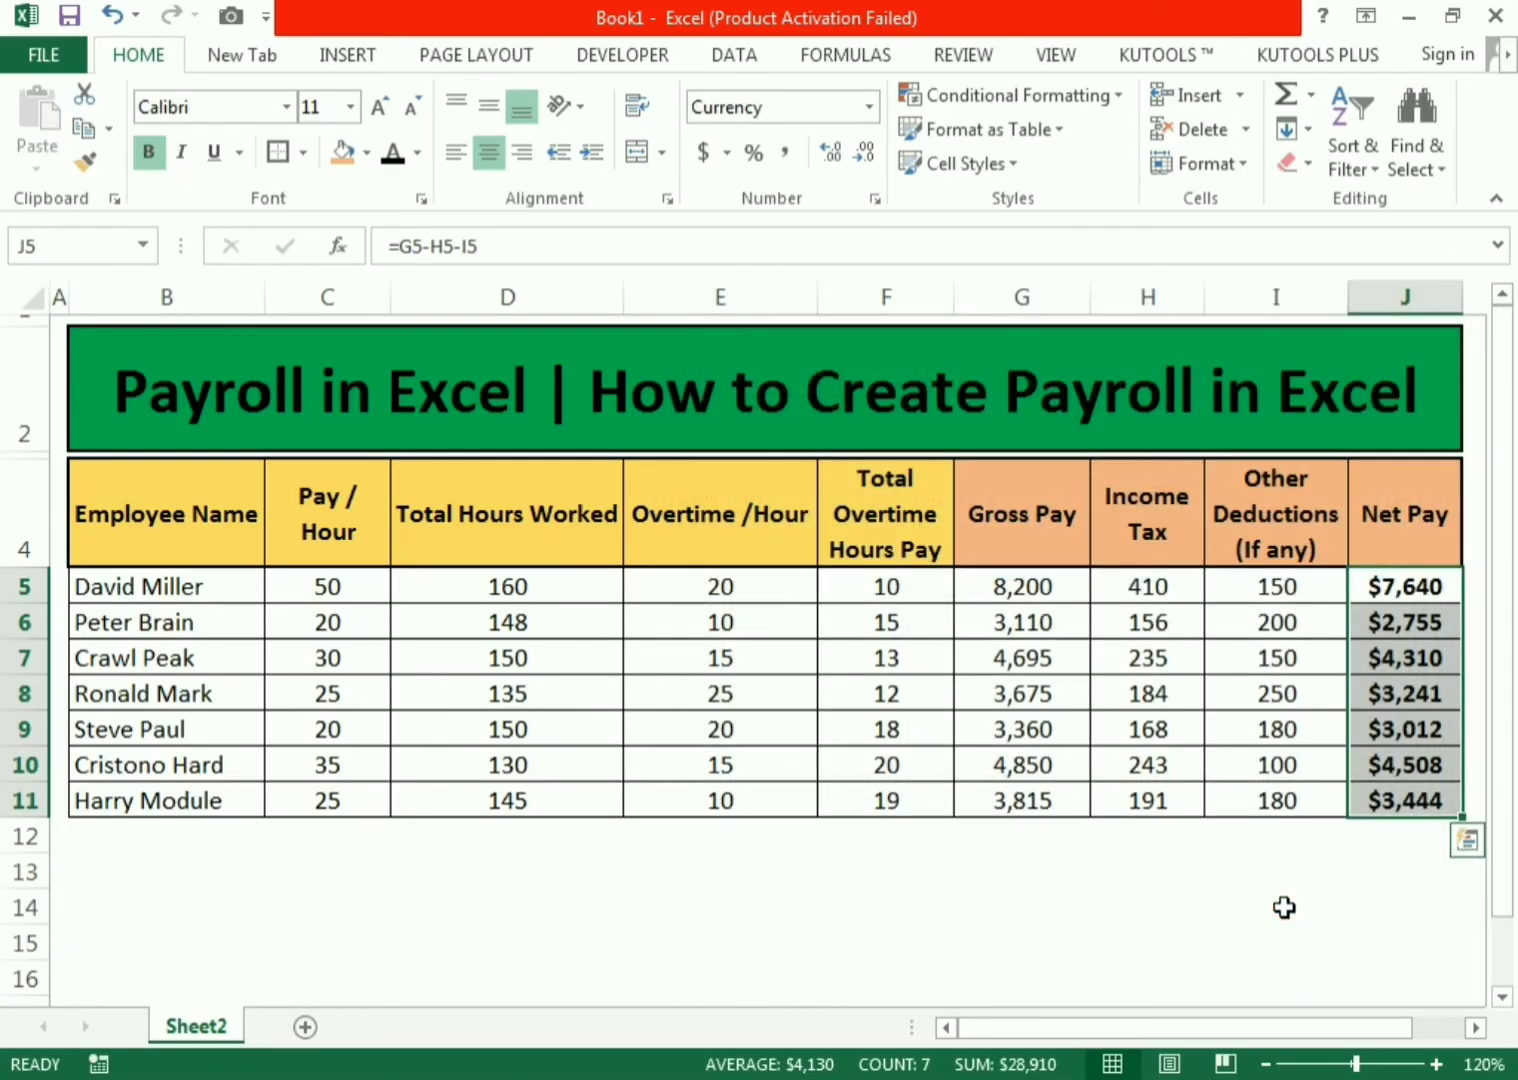
left_click(1411, 842)
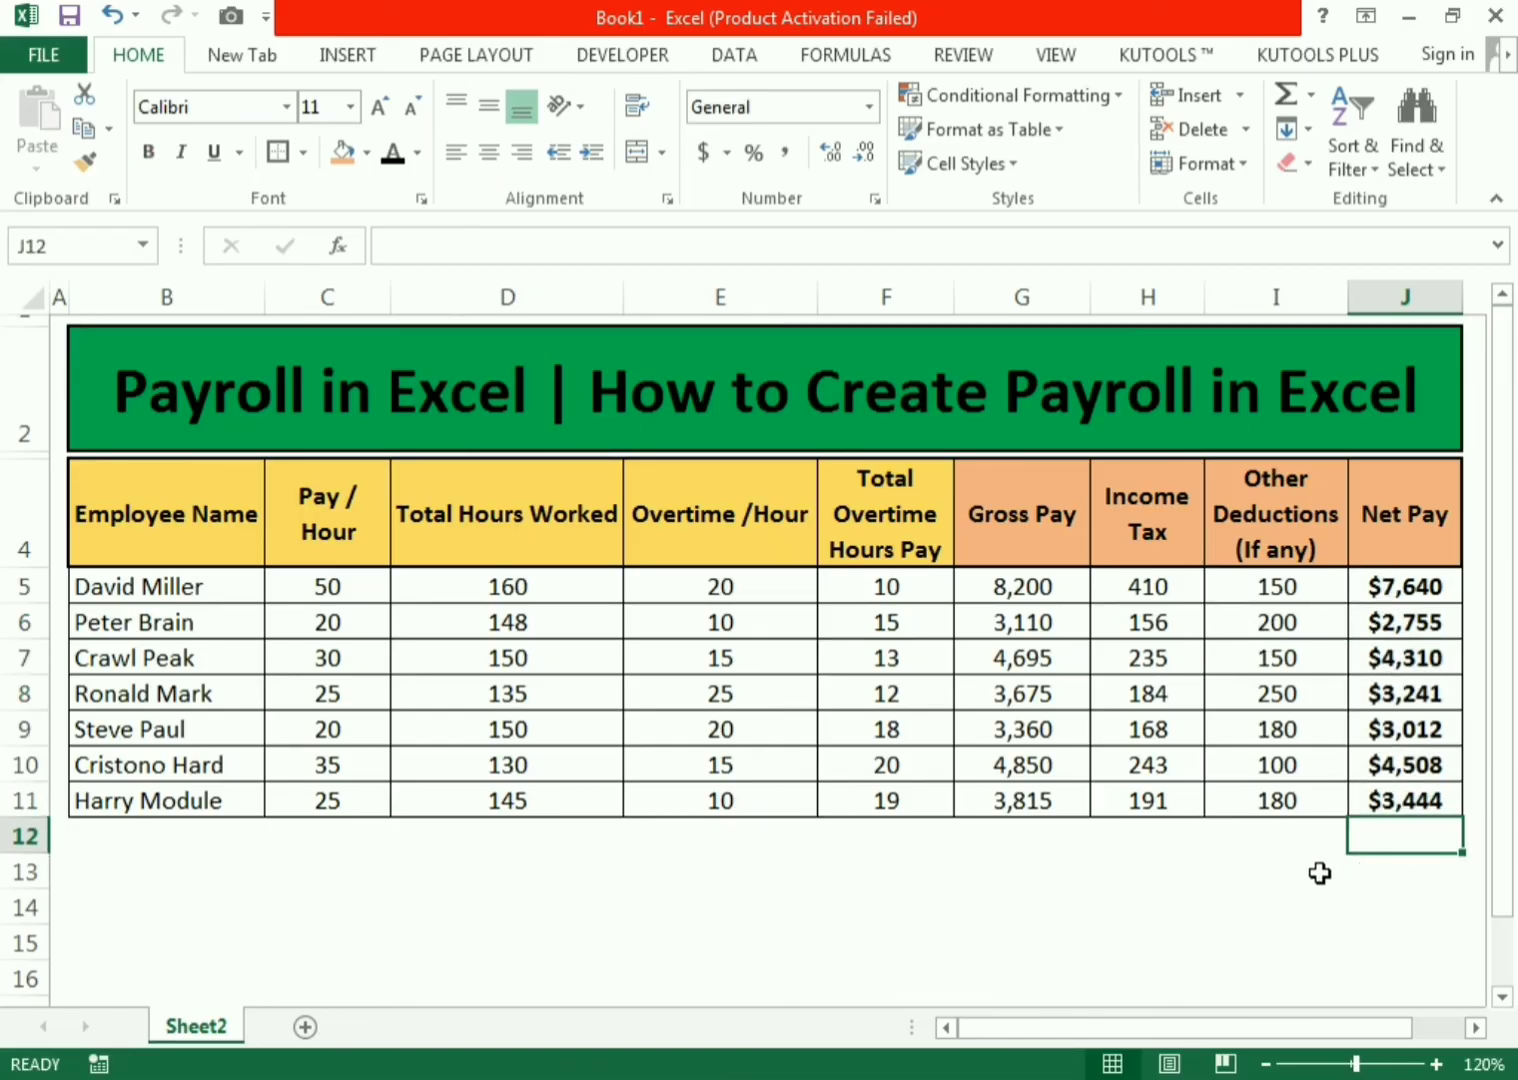